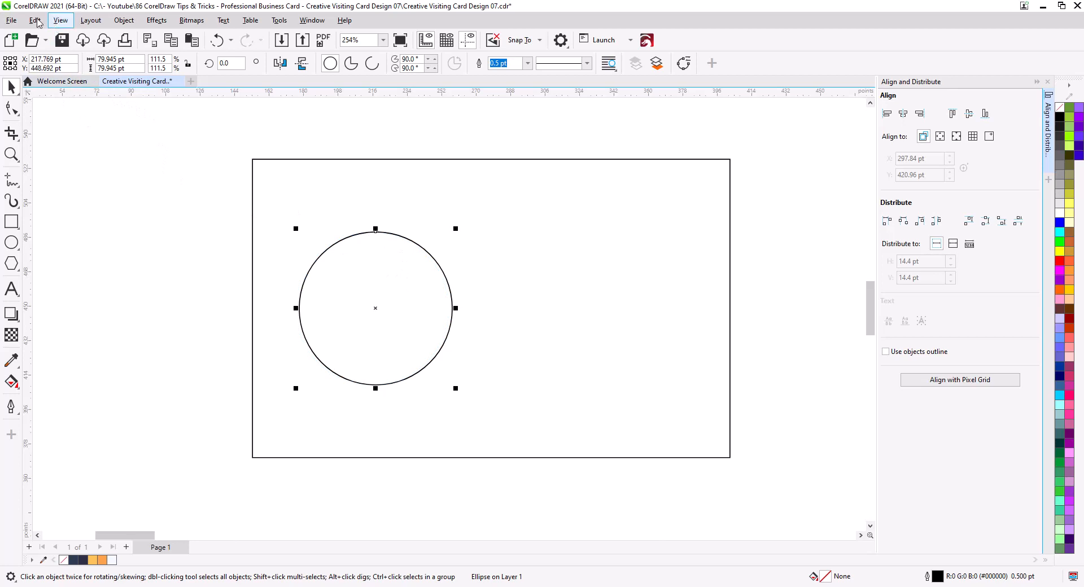
# Duplicate the large circle in place and scale the copy about its centre to about 45.6 pt in diameter
pyautogui.click(34, 20)
pyautogui.click(54, 111)
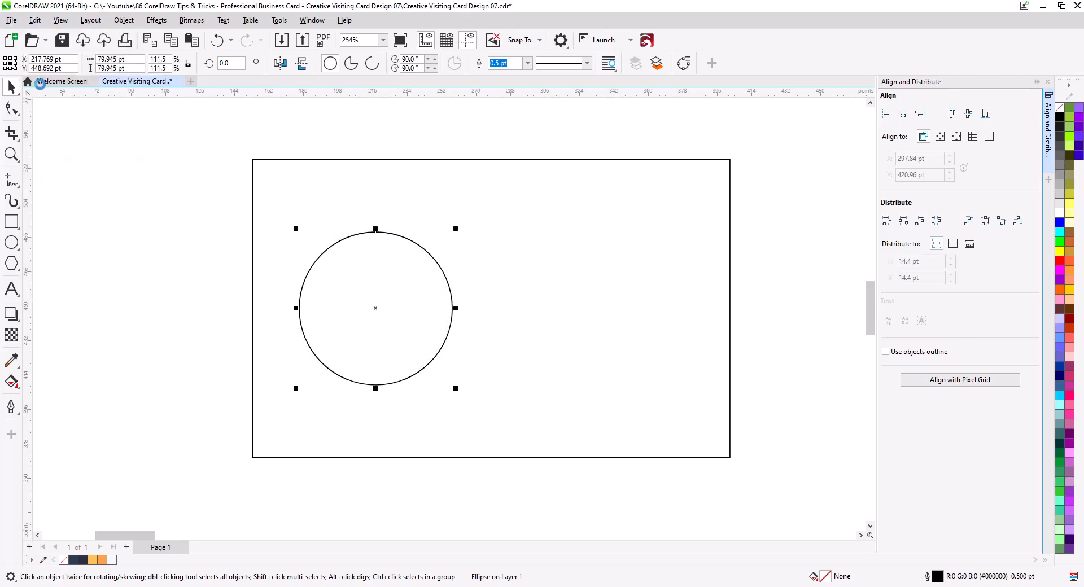
pyautogui.click(34, 21)
pyautogui.click(59, 145)
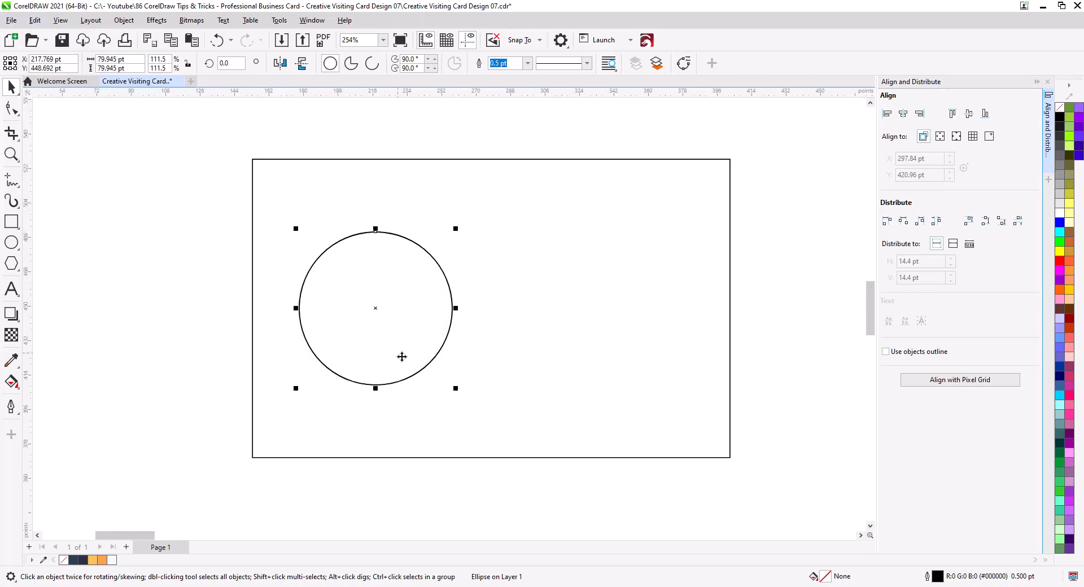
pyautogui.moveTo(456, 390); pyautogui.dragTo(425, 378)
pyautogui.click(192, 308)
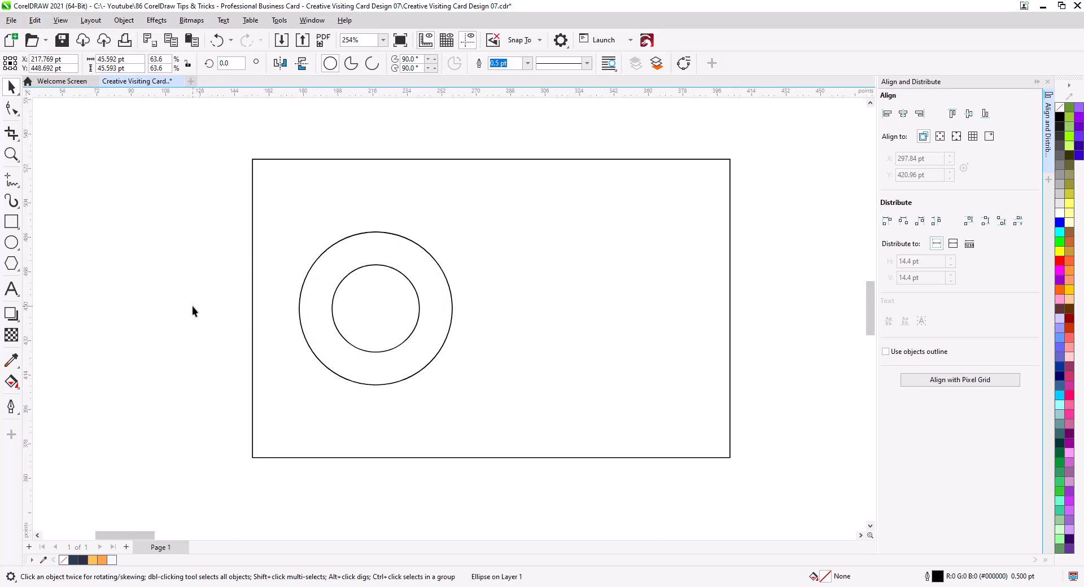
# Copy the inner circle, shrink the copy to about 13 pt in diameter and place it at the large circle's top edge
pyautogui.moveTo(382, 324); pyautogui.dragTo(430, 271)
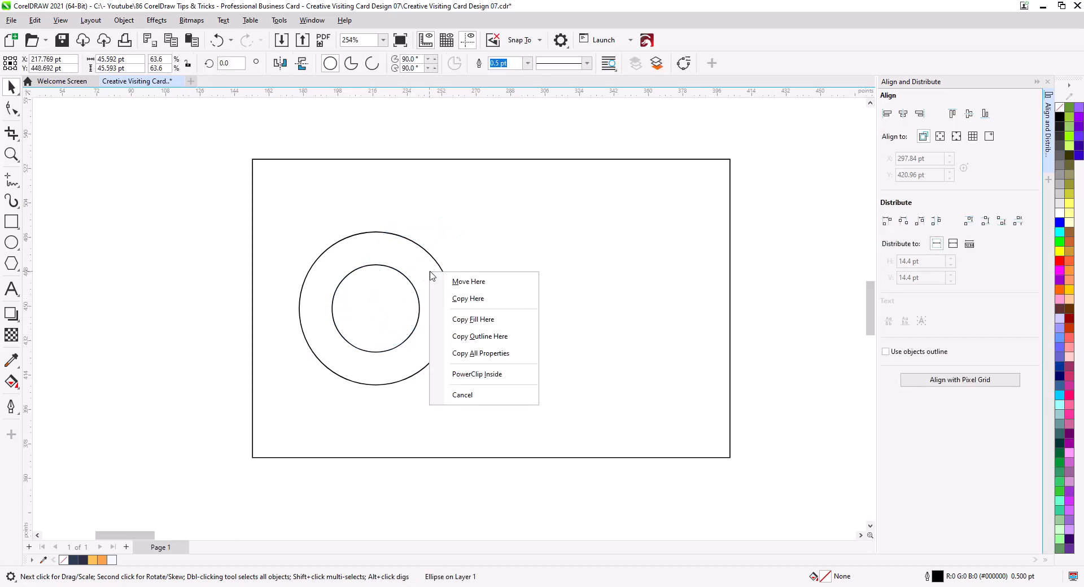
pyautogui.click(469, 305)
pyautogui.moveTo(469, 304); pyautogui.dragTo(392, 249)
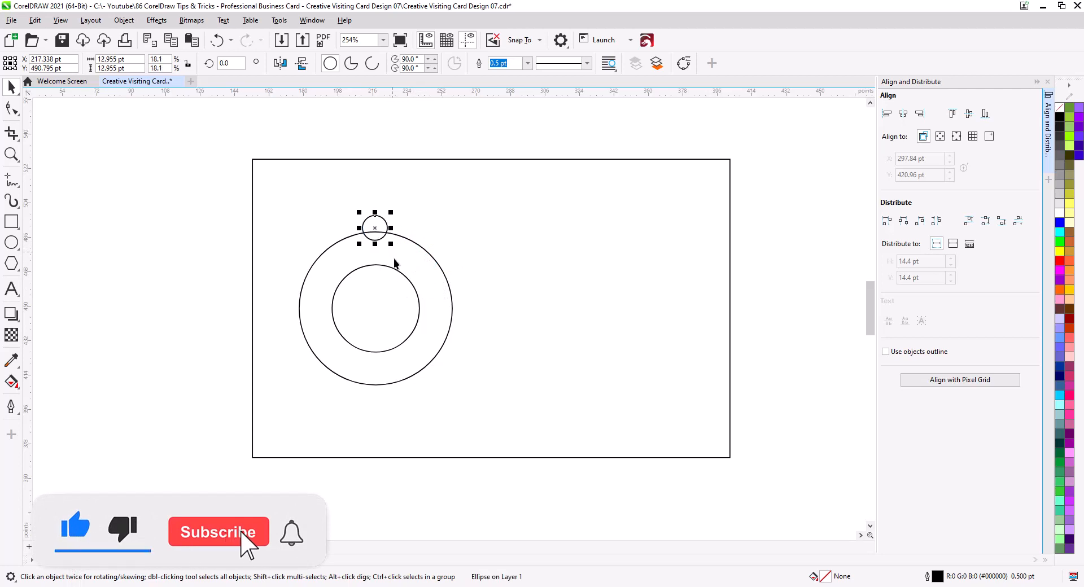
# Align the small circle horizontally with the large circle's centre and lower it until it is centred on the large circle's top edge
pyautogui.keyDown('shift'); pyautogui.click(417, 262); pyautogui.keyUp('shift')
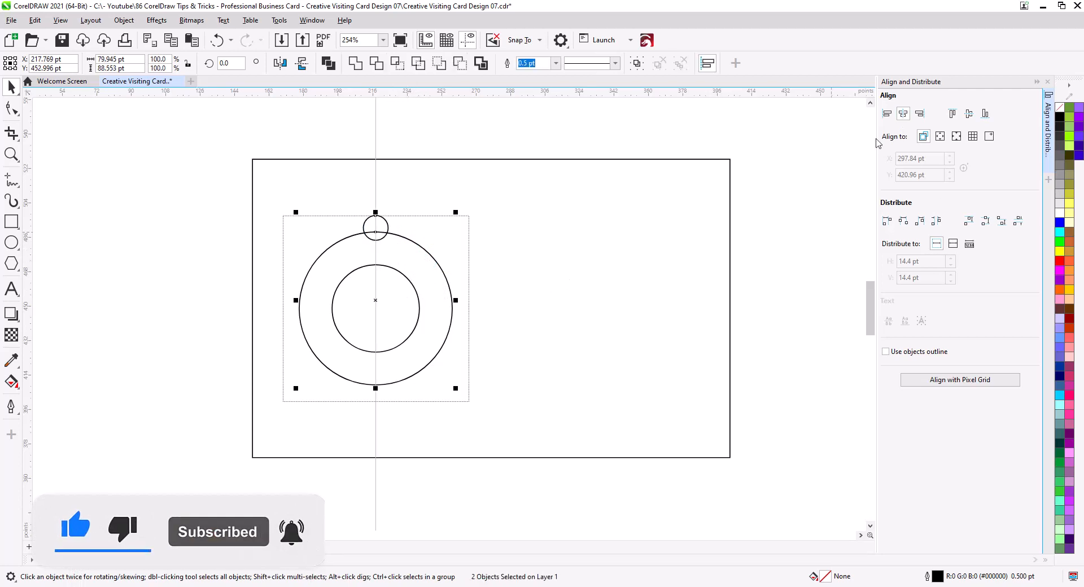
pyautogui.click(608, 265)
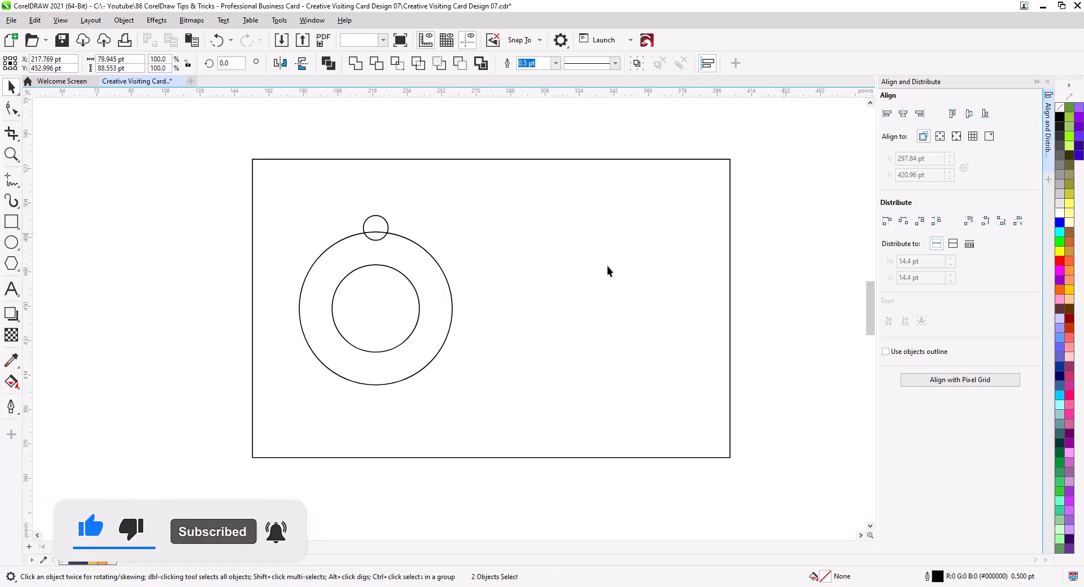
pyautogui.click(381, 229)
pyautogui.moveTo(376, 226); pyautogui.dragTo(375, 232)
pyautogui.click(161, 310)
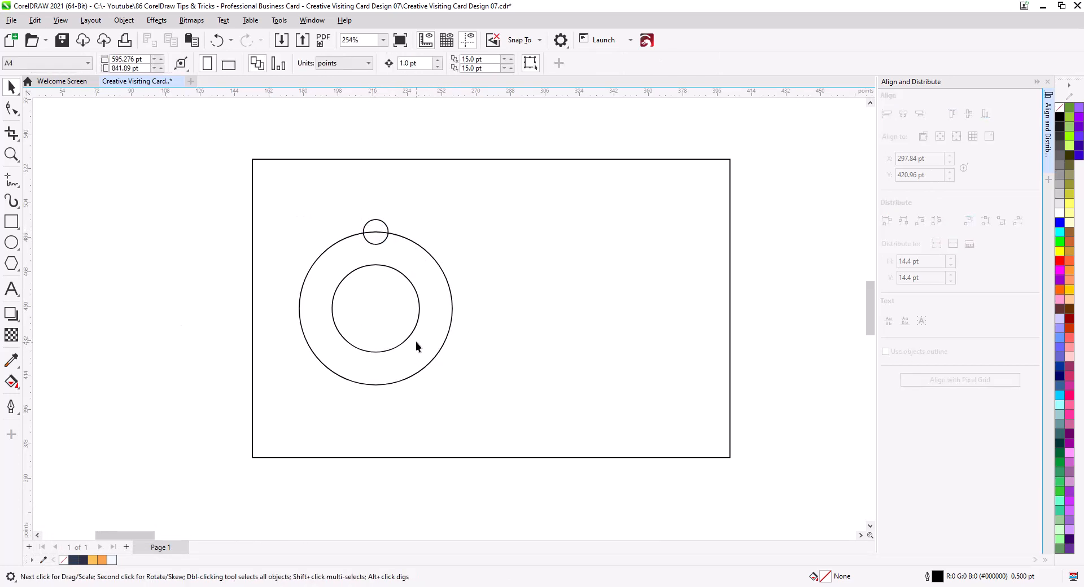
# Apply a diagonal linear fountain fill to the large circle, running from yellow-orange #F9C154 at upper left to orange #FAA249 at lower right
pyautogui.click(448, 330)
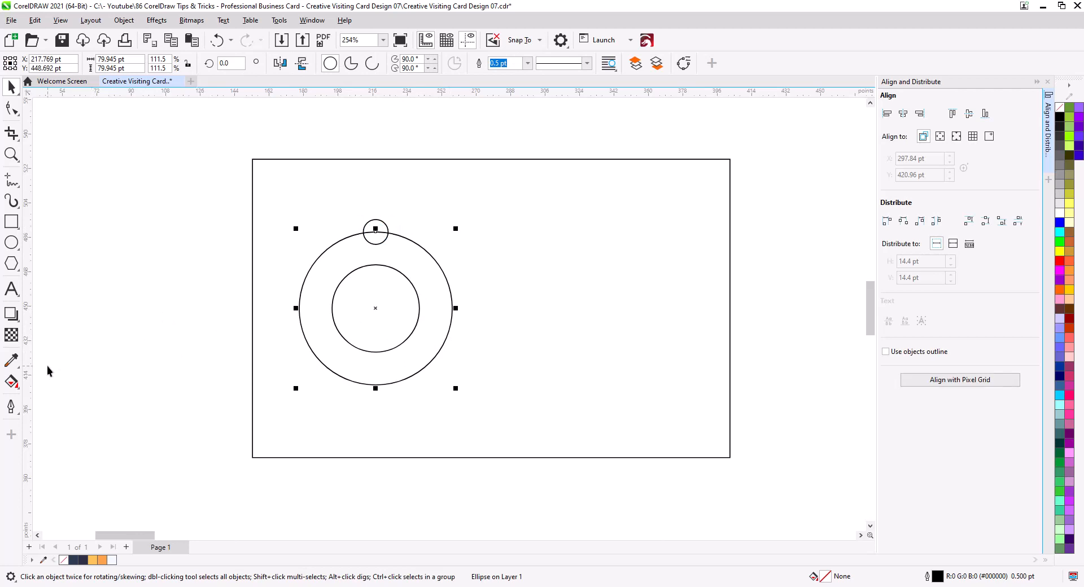
pyautogui.click(11, 382)
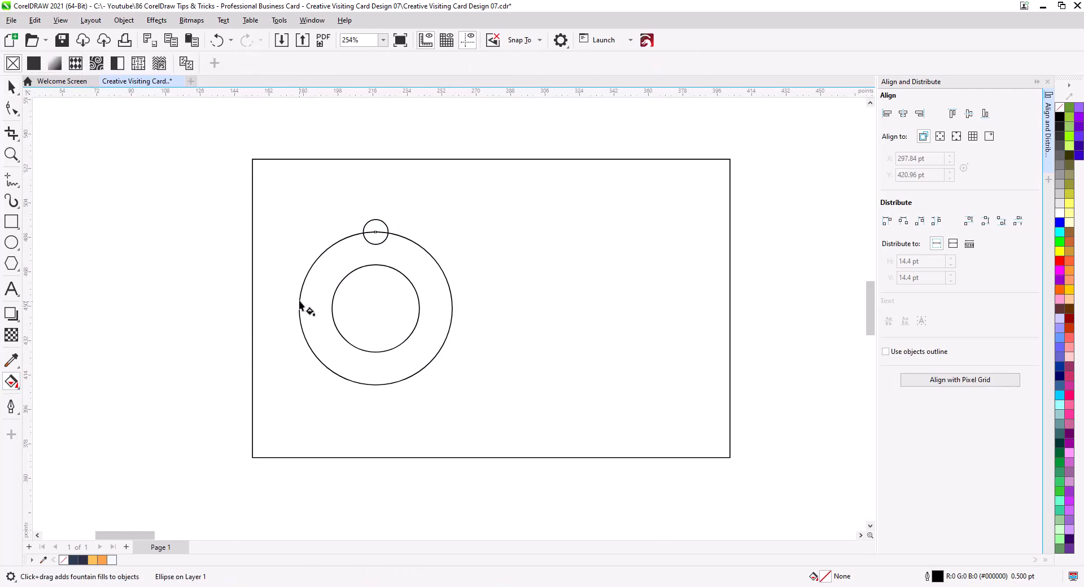
pyautogui.moveTo(305, 280); pyautogui.dragTo(443, 351)
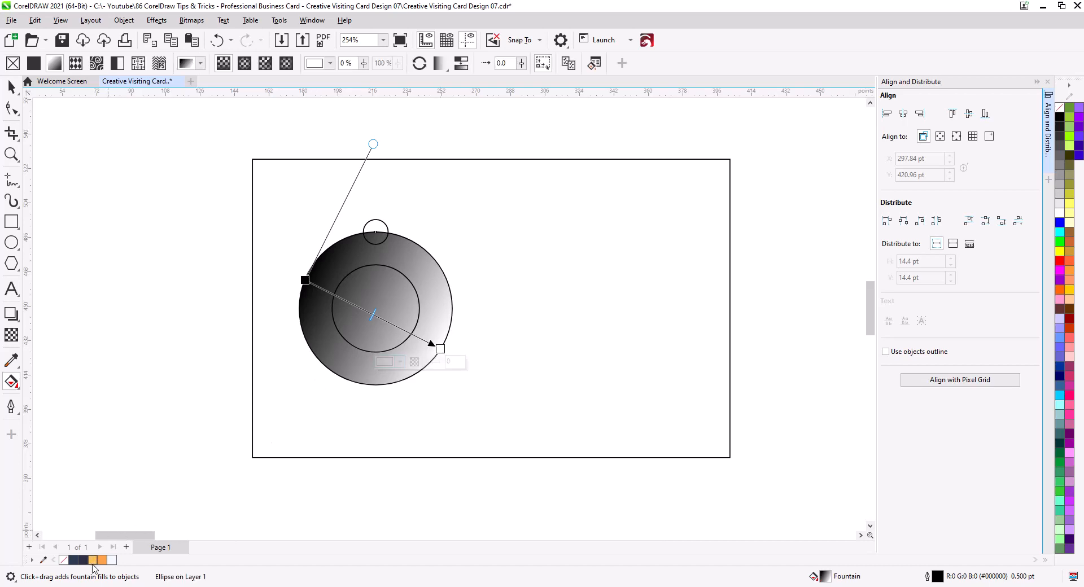
pyautogui.moveTo(201, 402); pyautogui.dragTo(306, 280)
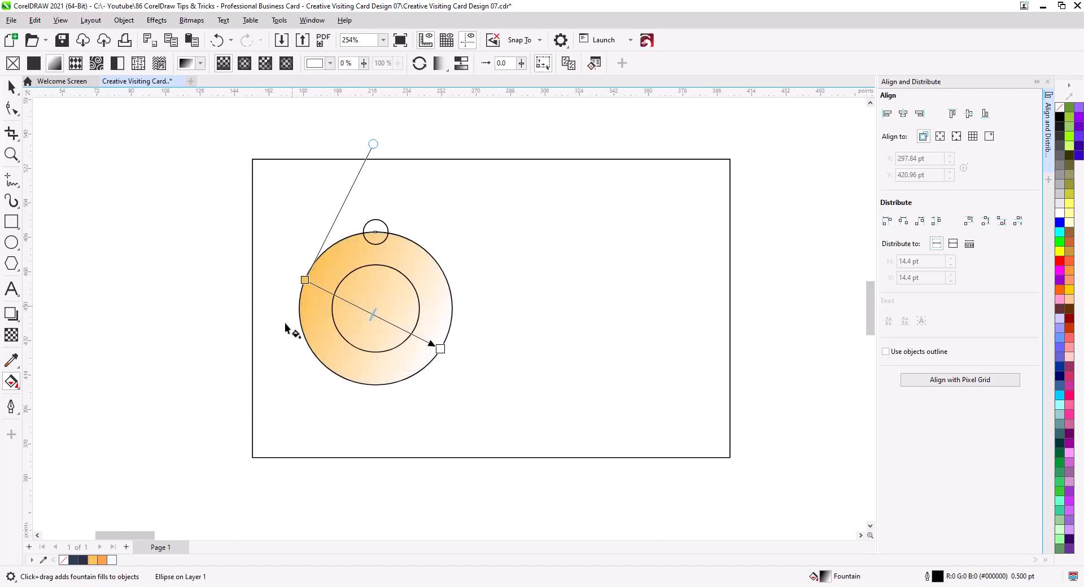
pyautogui.moveTo(197, 522); pyautogui.dragTo(441, 350)
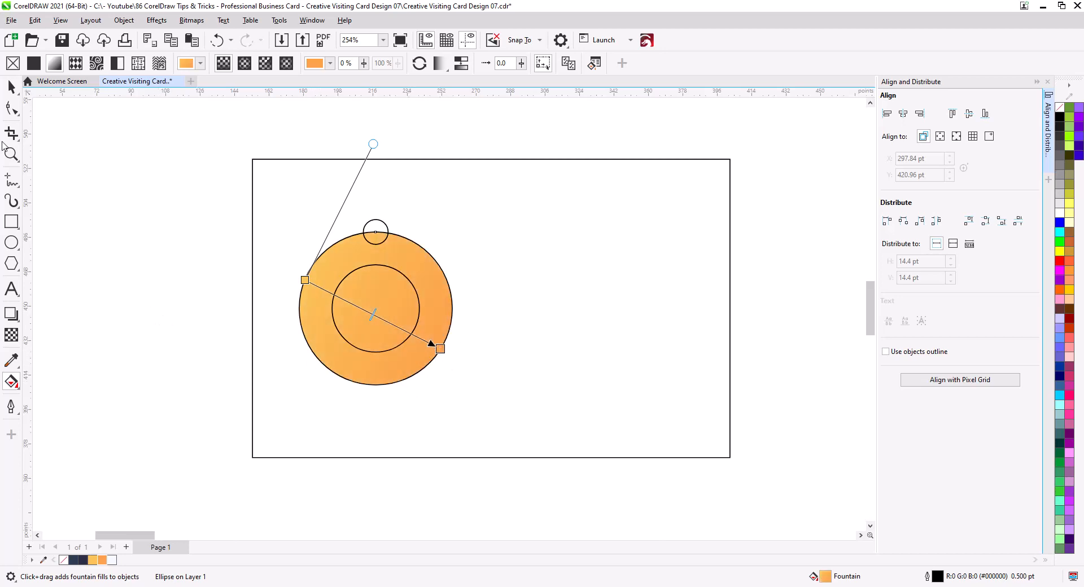
# Change the end colour of the large circle's gradient to deep orange #F57200
pyautogui.click(440, 349)
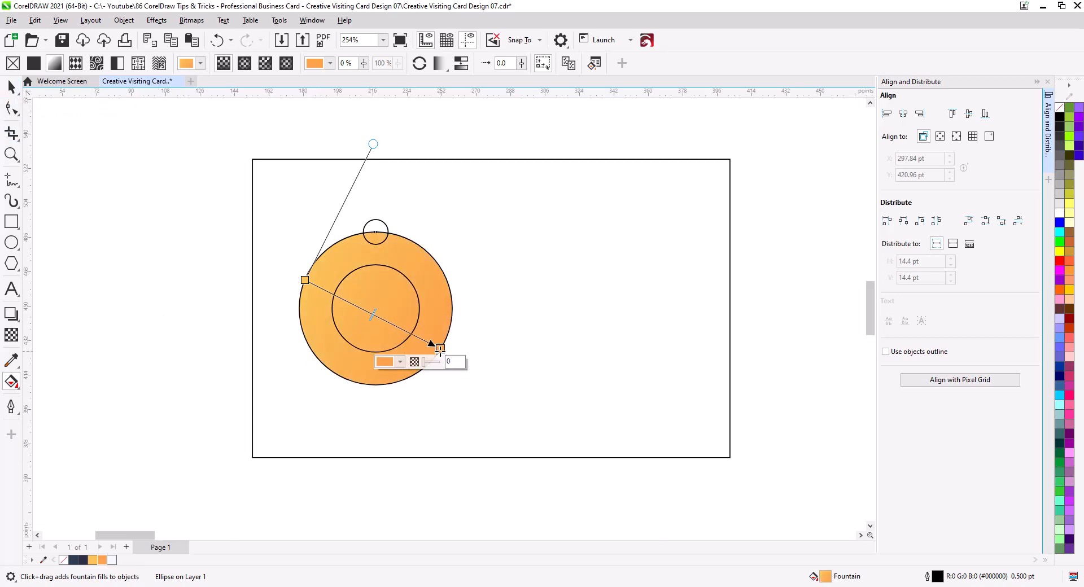
pyautogui.click(400, 362)
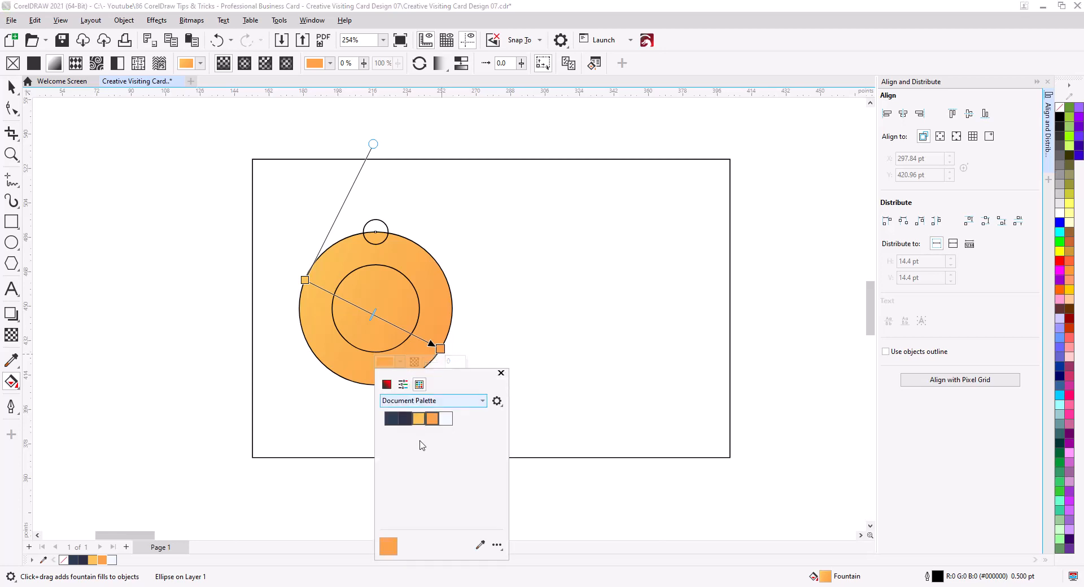
pyautogui.click(386, 385)
pyautogui.moveTo(466, 380); pyautogui.dragTo(676, 368)
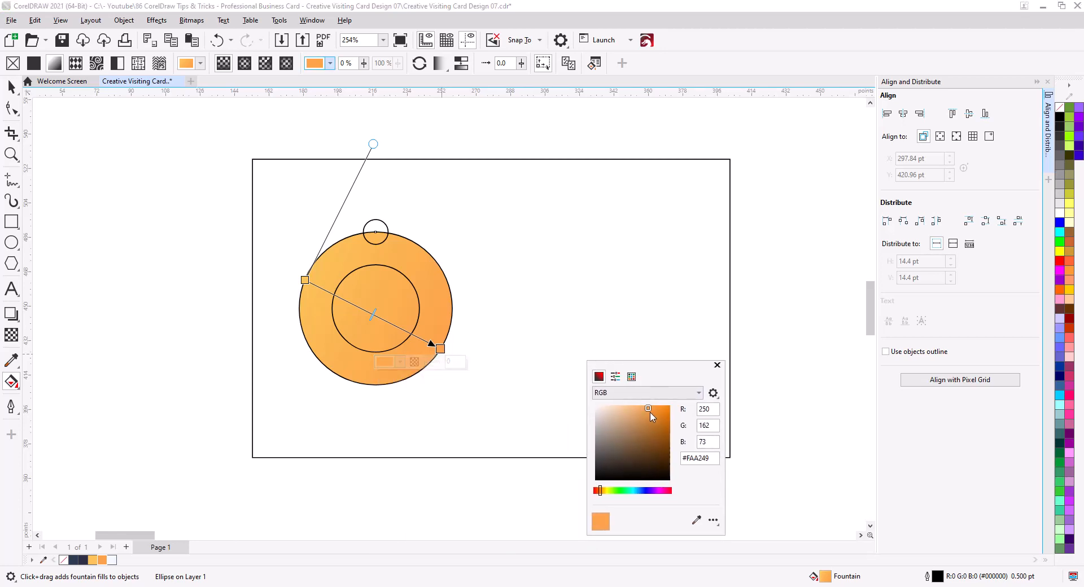
pyautogui.moveTo(649, 408); pyautogui.dragTo(691, 407)
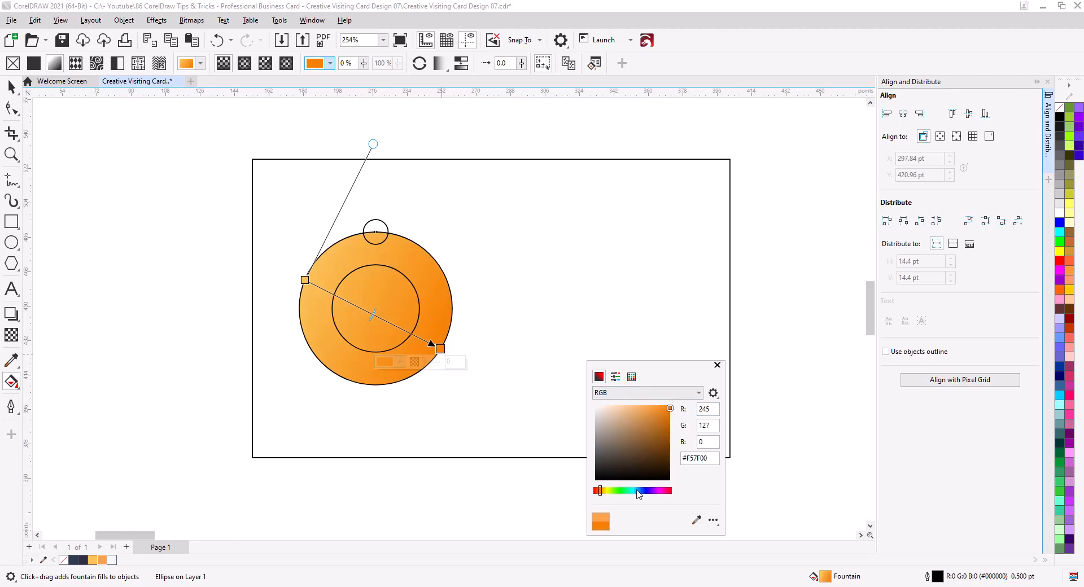
pyautogui.moveTo(601, 494); pyautogui.dragTo(603, 495)
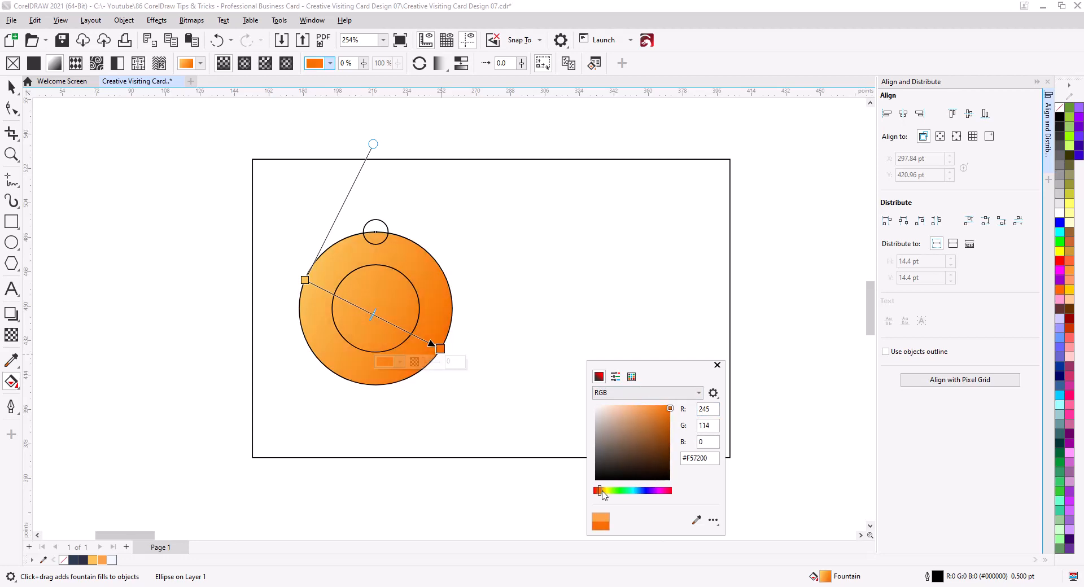
pyautogui.click(717, 365)
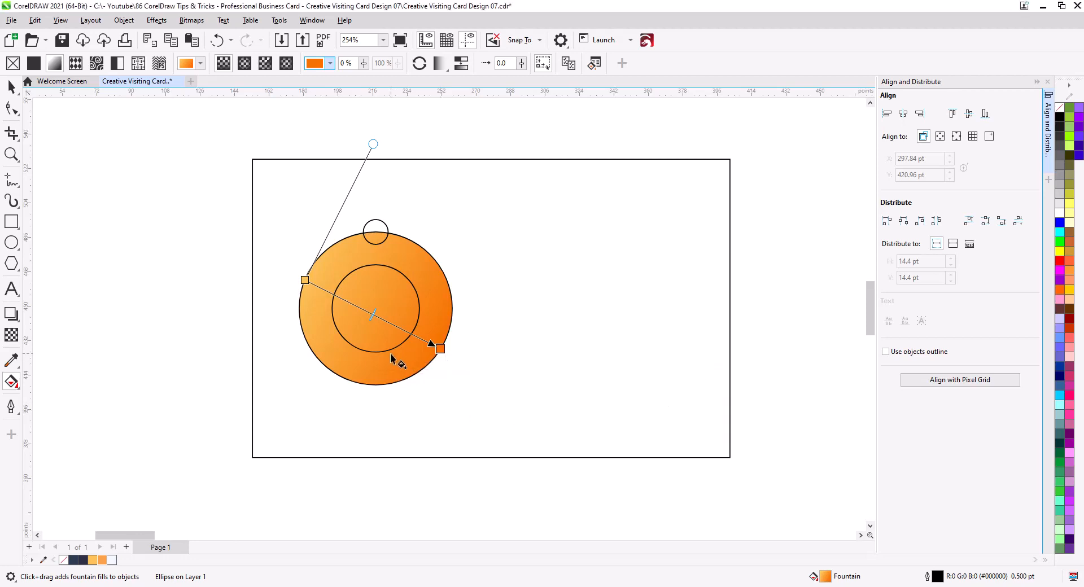
# Change the start colour of the large circle's gradient to light orange #F9A255 and deselect the circle
pyautogui.click(305, 281)
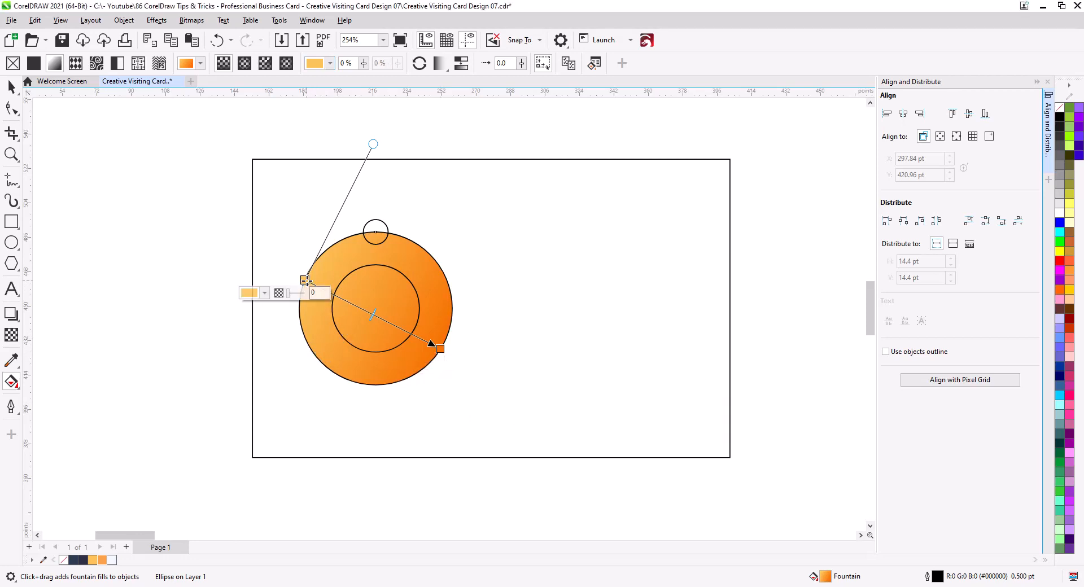
pyautogui.click(266, 293)
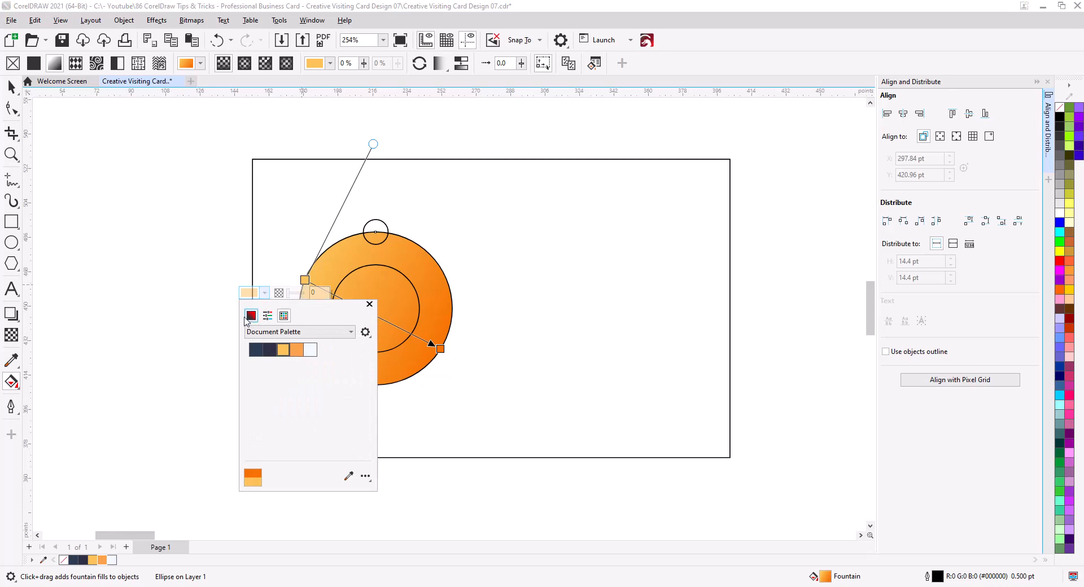
pyautogui.click(251, 316)
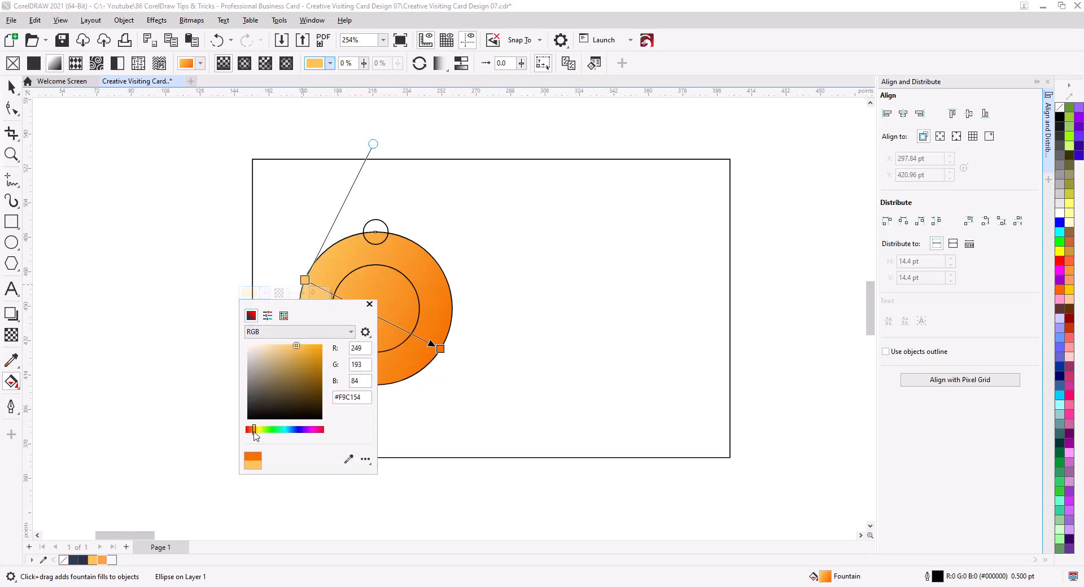
pyautogui.moveTo(254, 434); pyautogui.dragTo(252, 436)
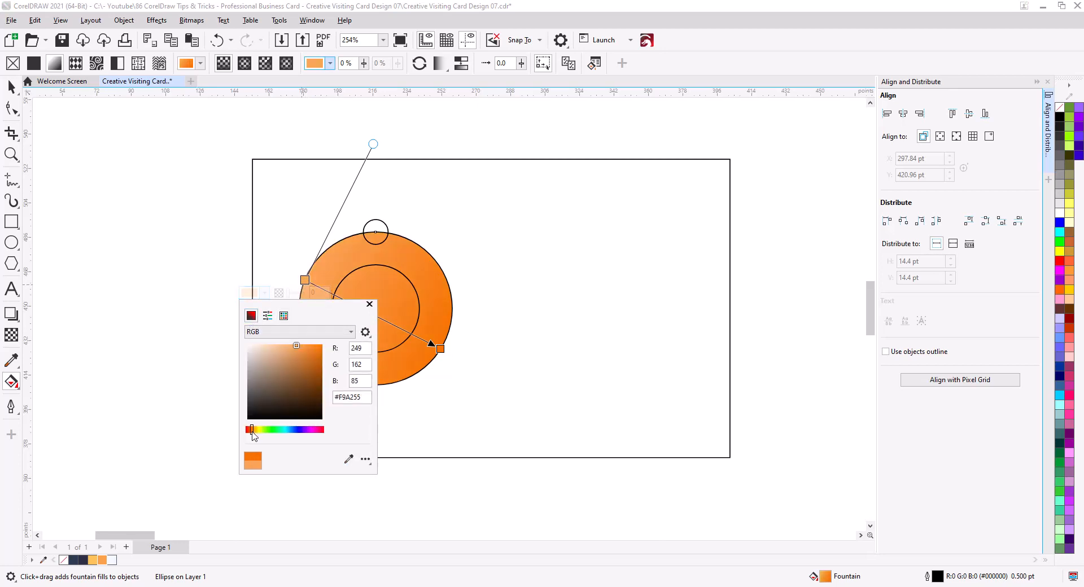
pyautogui.click(370, 305)
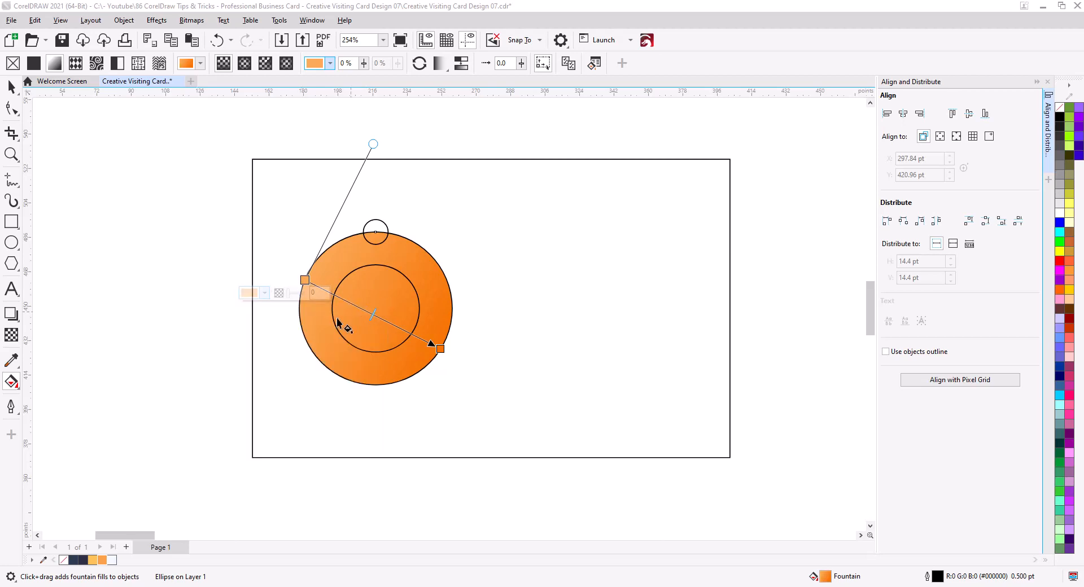
pyautogui.click(11, 87)
pyautogui.click(136, 320)
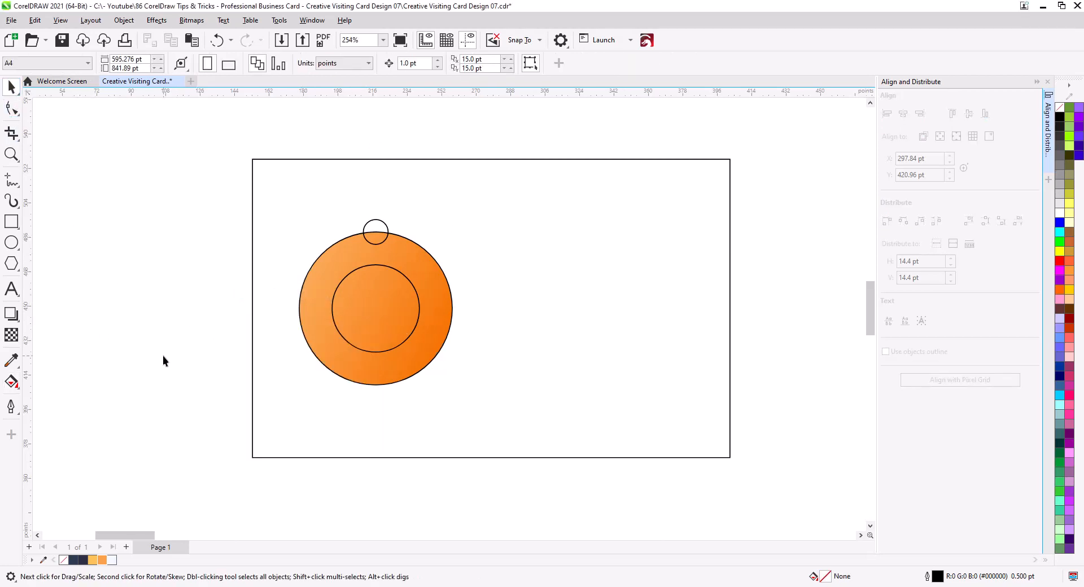
# Apply a diagonal linear fountain fill to the inner circle, using the document's dark blue at the start and #2D2F45 at the end
pyautogui.click(354, 324)
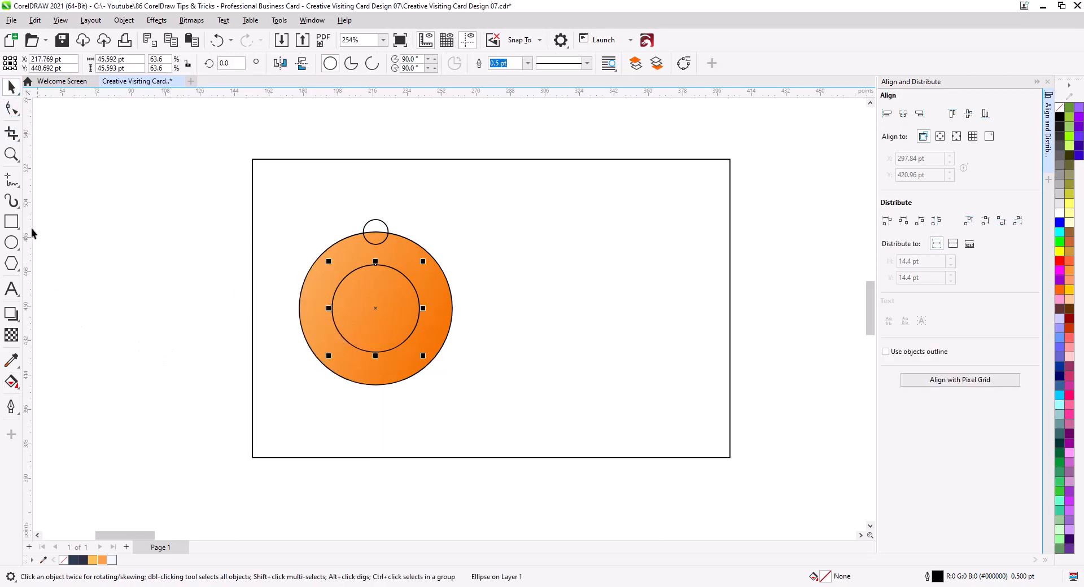
pyautogui.click(12, 382)
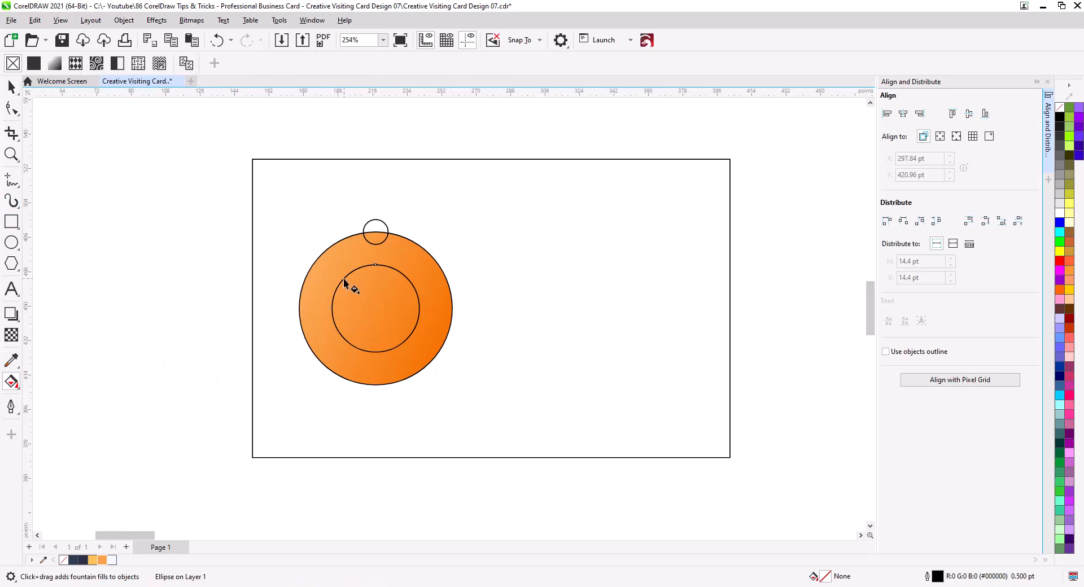
pyautogui.moveTo(344, 279); pyautogui.dragTo(412, 334)
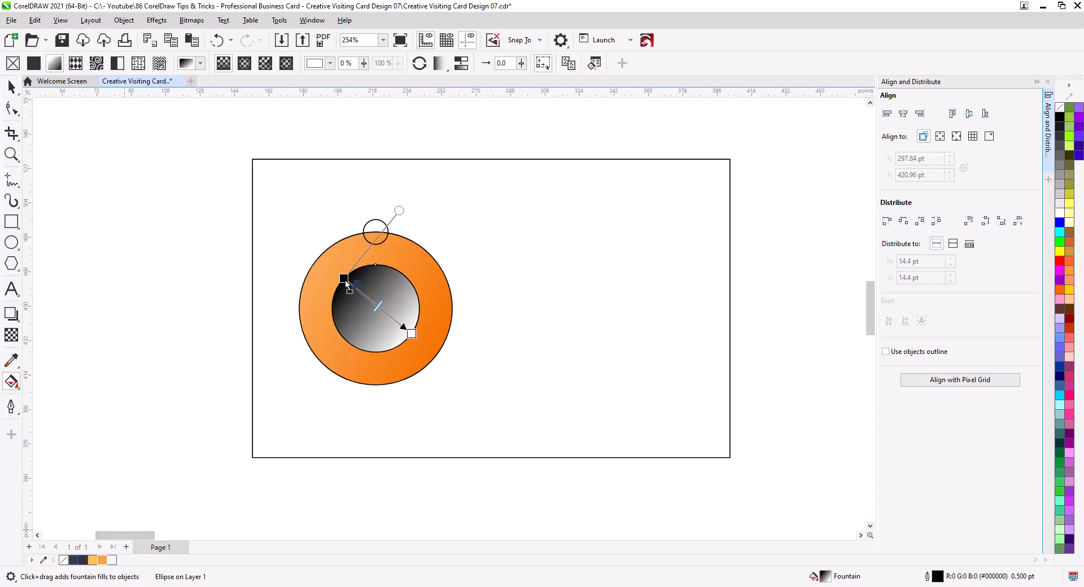
pyautogui.moveTo(345, 281); pyautogui.dragTo(345, 279)
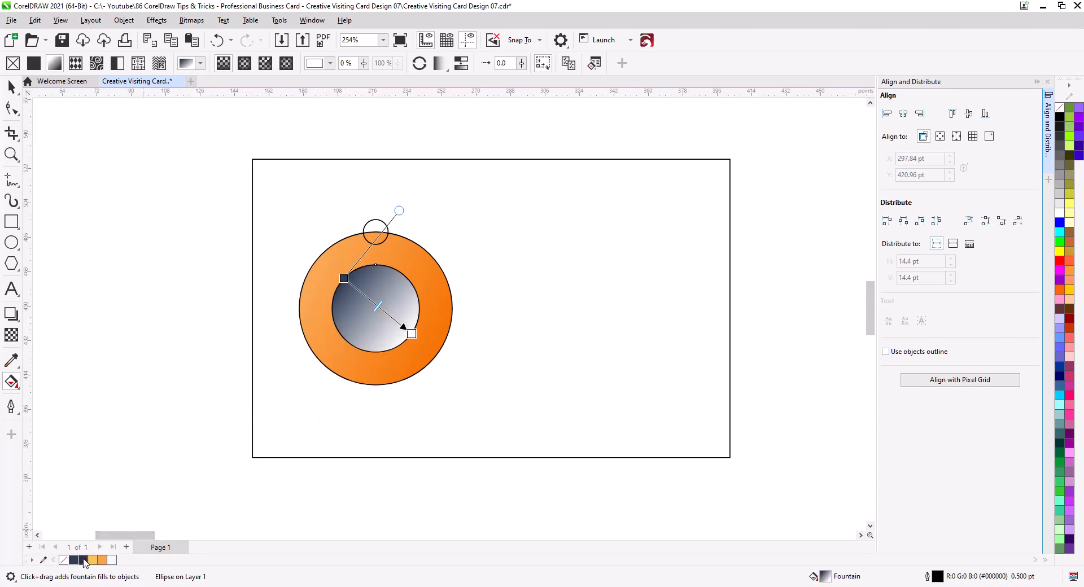
pyautogui.moveTo(443, 373); pyautogui.dragTo(412, 334)
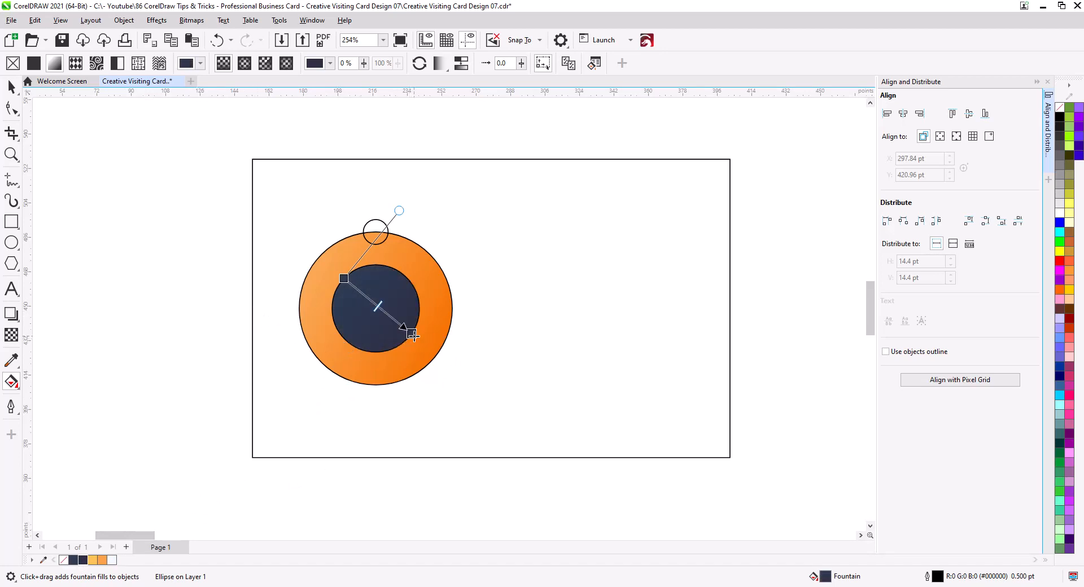
# Darken the end colour of the inner circle's gradient to #1E1F30
pyautogui.click(412, 333)
pyautogui.click(364, 347)
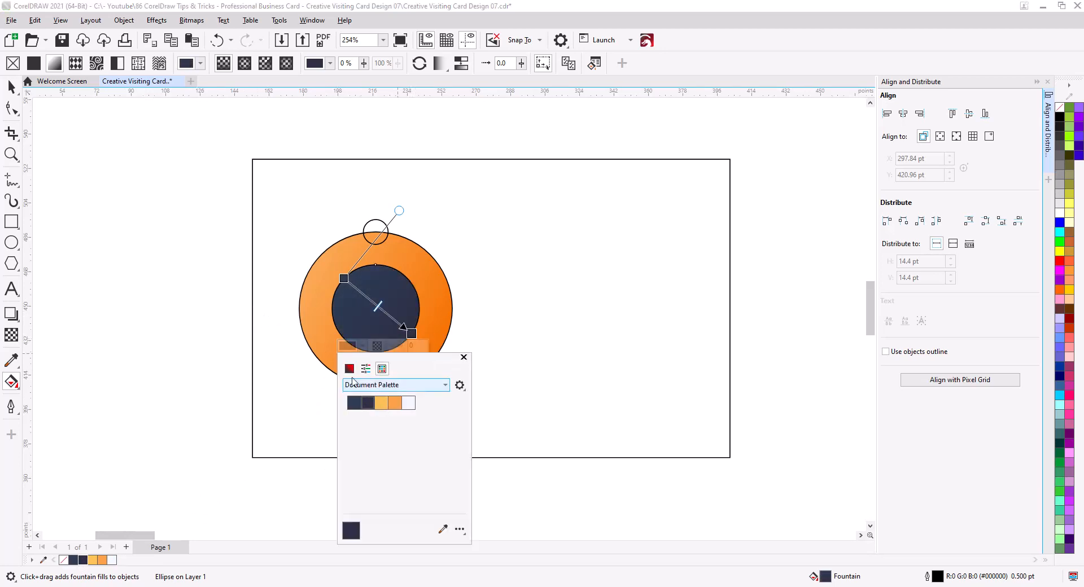
pyautogui.click(349, 369)
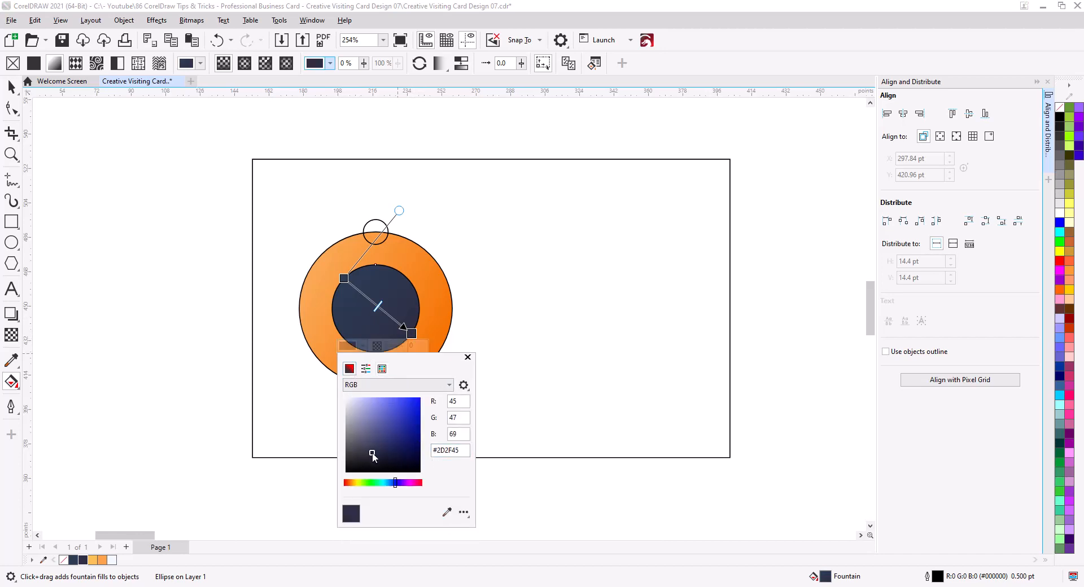
pyautogui.moveTo(372, 455); pyautogui.dragTo(374, 457)
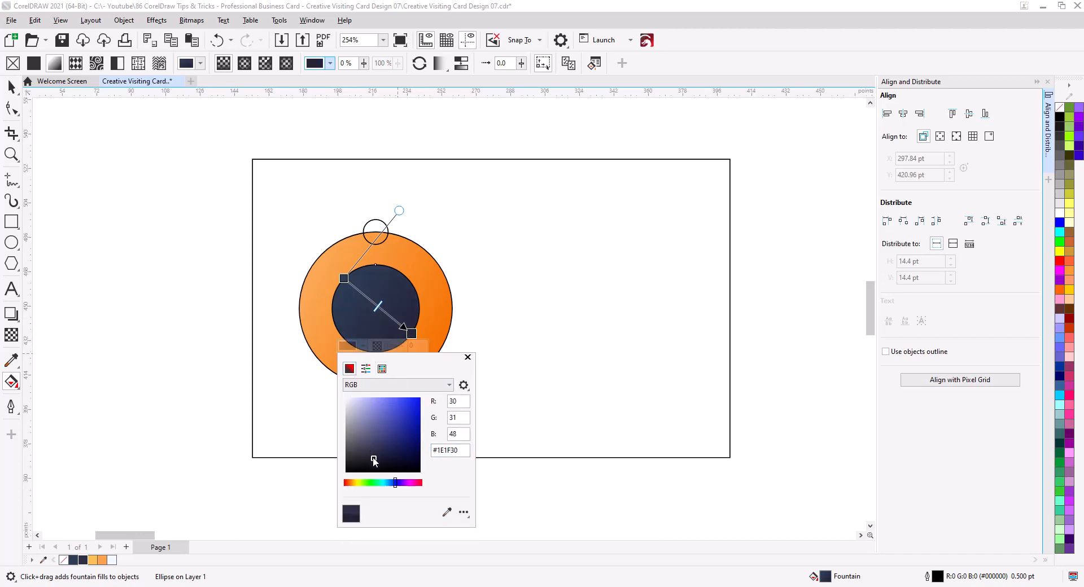
pyautogui.click(467, 357)
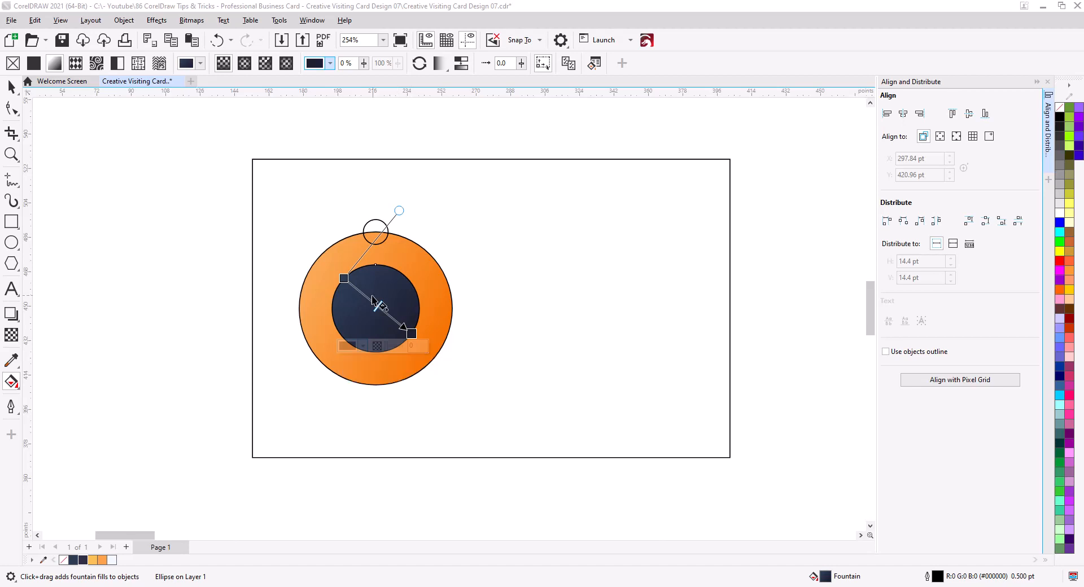
# Lighten the start colour of the inner circle's gradient to #435573
pyautogui.click(344, 277)
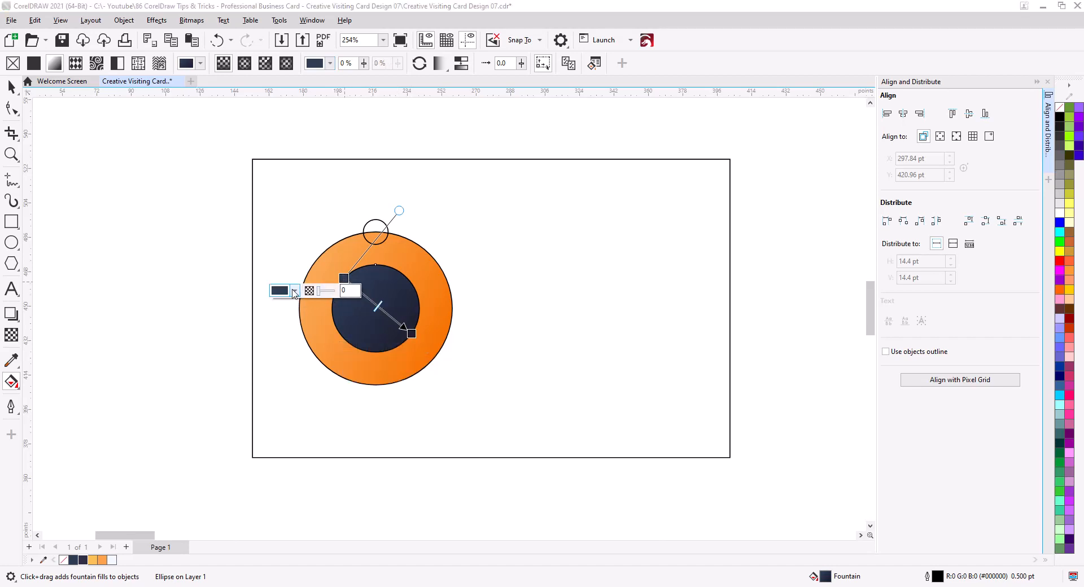
pyautogui.click(294, 291)
pyautogui.click(284, 317)
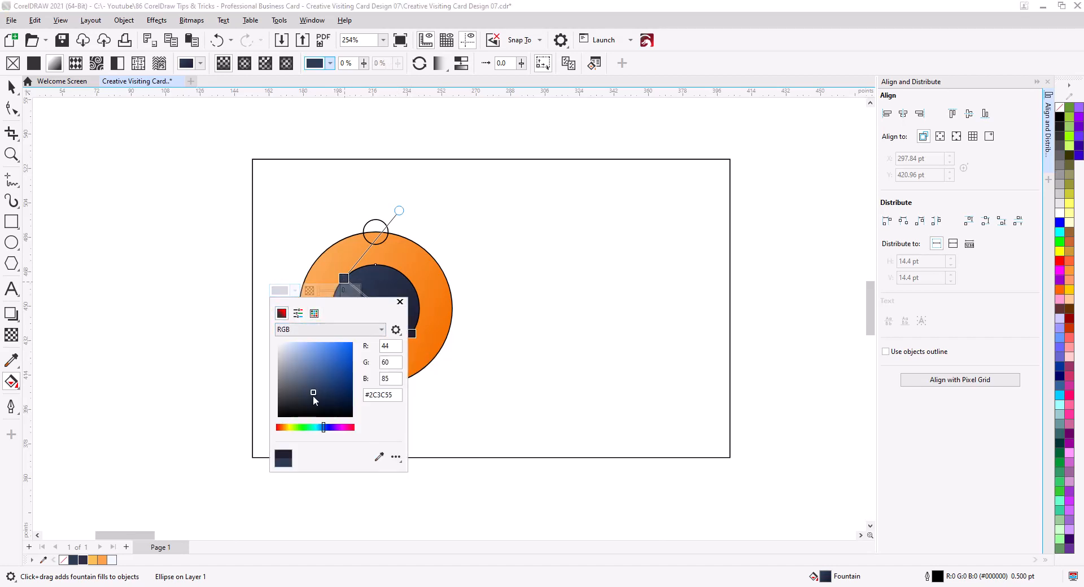
pyautogui.moveTo(314, 396); pyautogui.dragTo(310, 384)
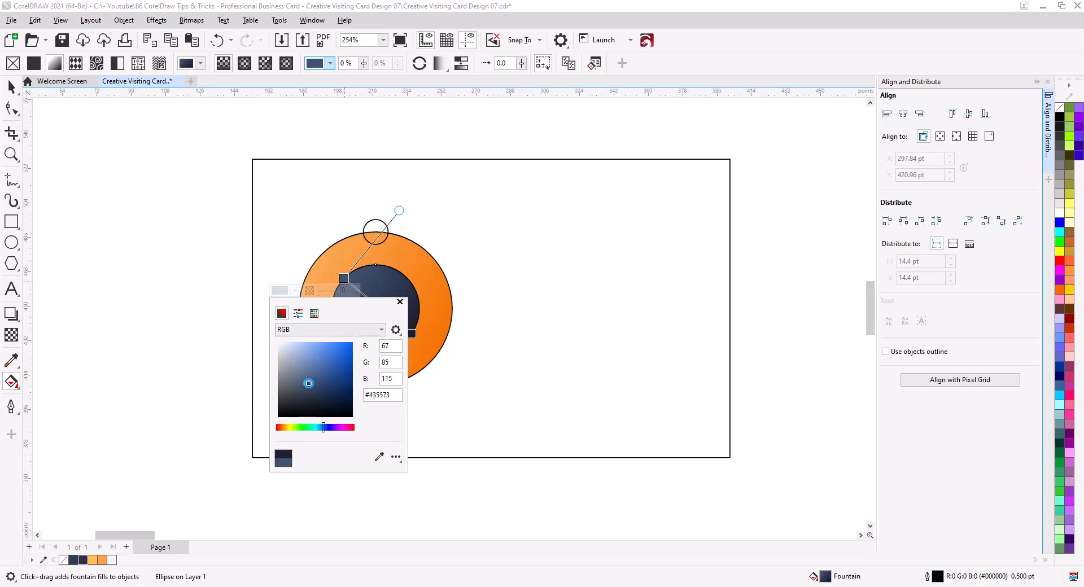
pyautogui.click(399, 302)
# Remove the outlines from the dark inner circle and the large orange circle, and leave nothing selected
pyautogui.click(12, 88)
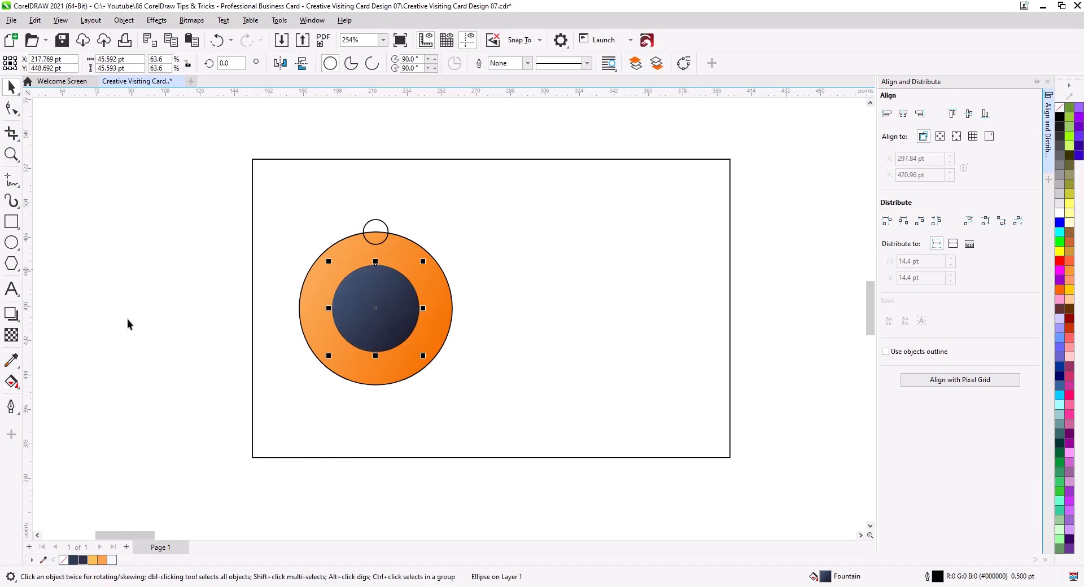
pyautogui.click(354, 357)
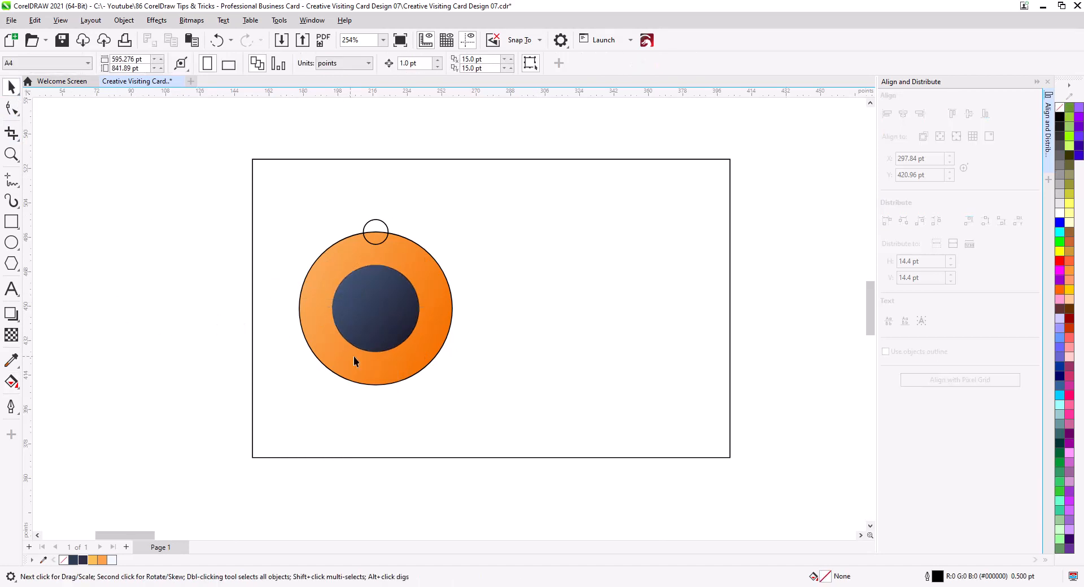
pyautogui.rightClick(1059, 109)
pyautogui.click(177, 315)
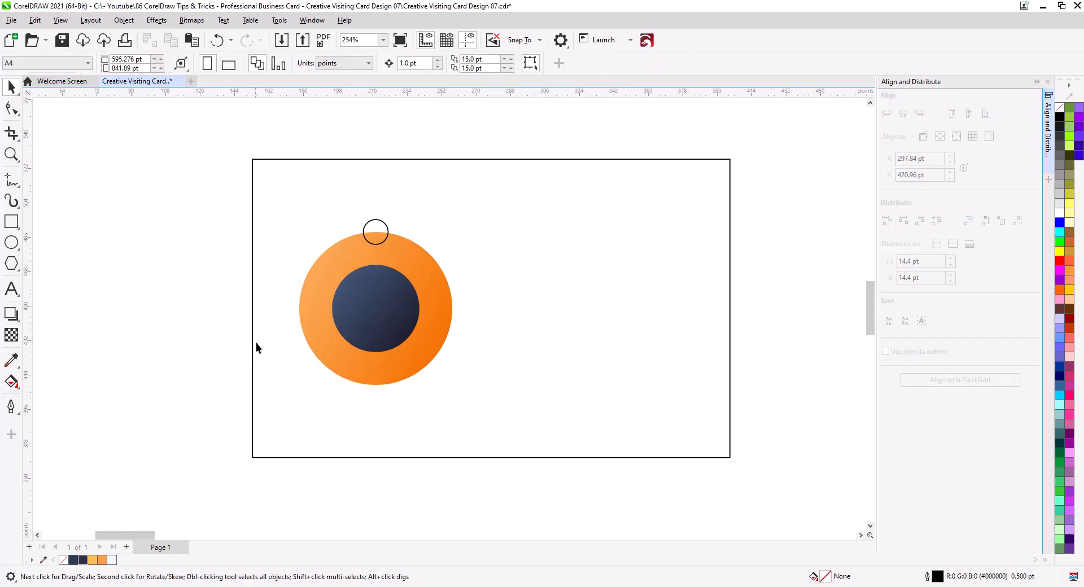
# Copy the inner circle's fill onto the small circle at the orange circle's upper edge and remove the small circle's outline
pyautogui.click(384, 228)
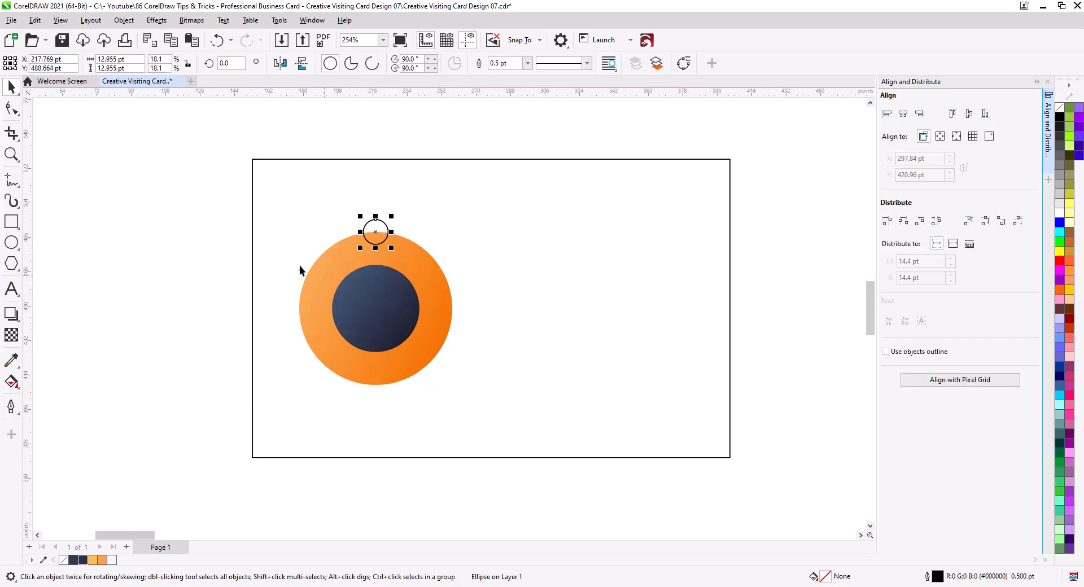
pyautogui.click(34, 21)
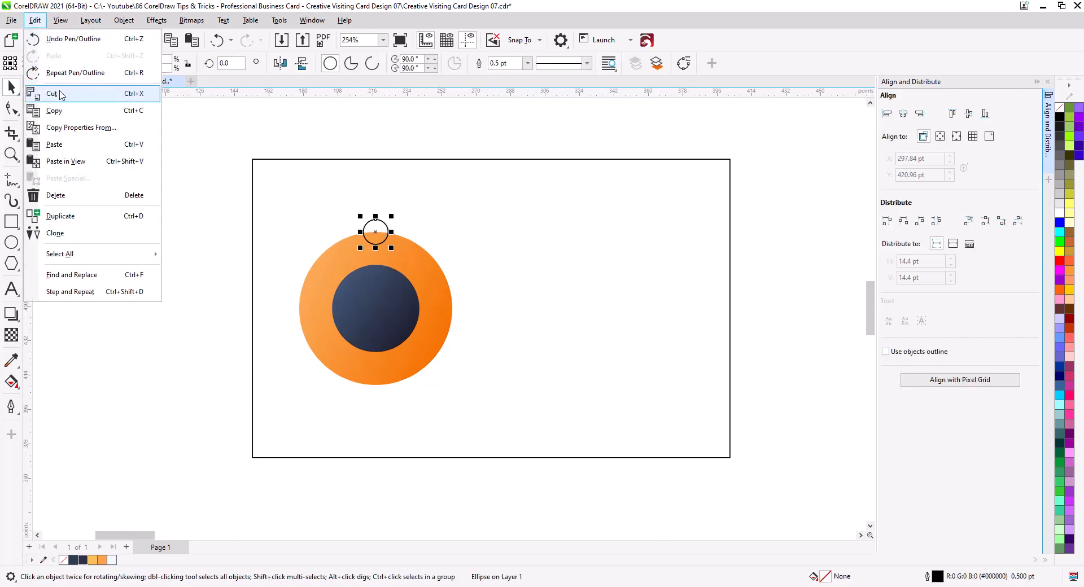
pyautogui.click(76, 128)
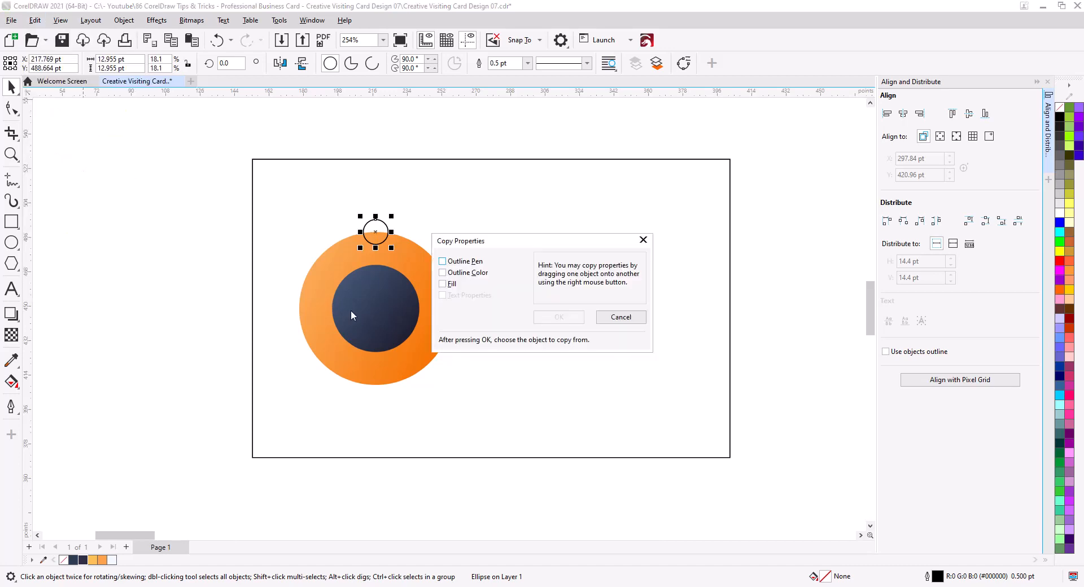
pyautogui.click(443, 284)
pyautogui.click(559, 317)
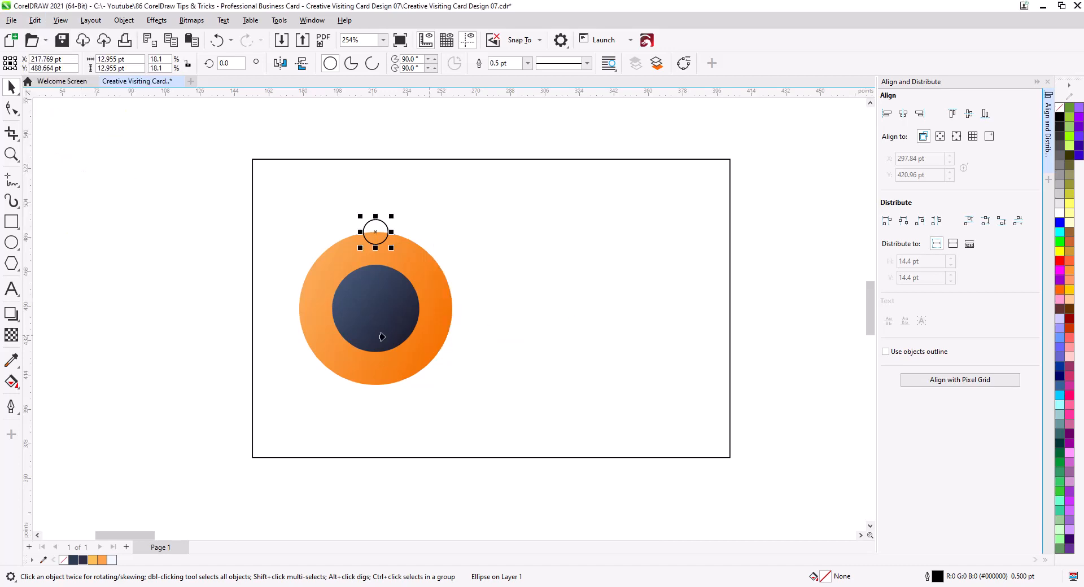
pyautogui.click(368, 320)
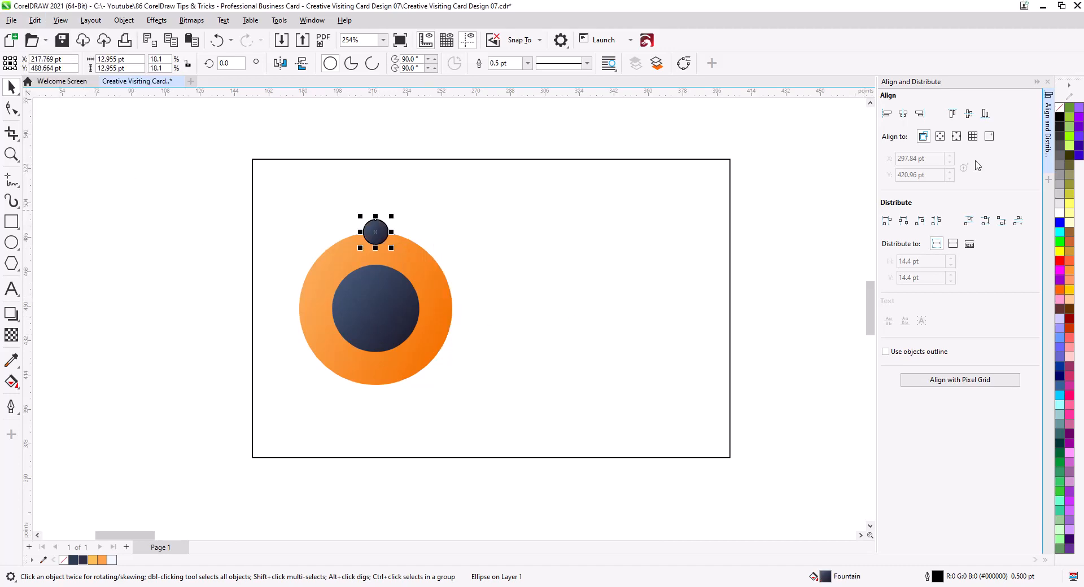
pyautogui.rightClick(1060, 107)
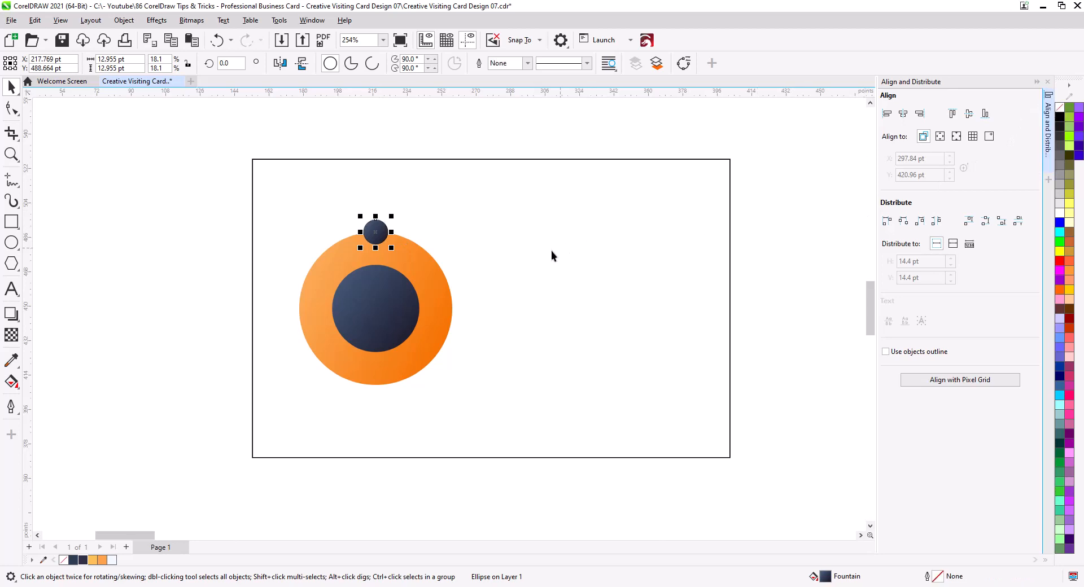
pyautogui.click(208, 249)
# Apply a slightly slanted black-to-white linear fountain fill across the card rectangle
pyautogui.click(286, 215)
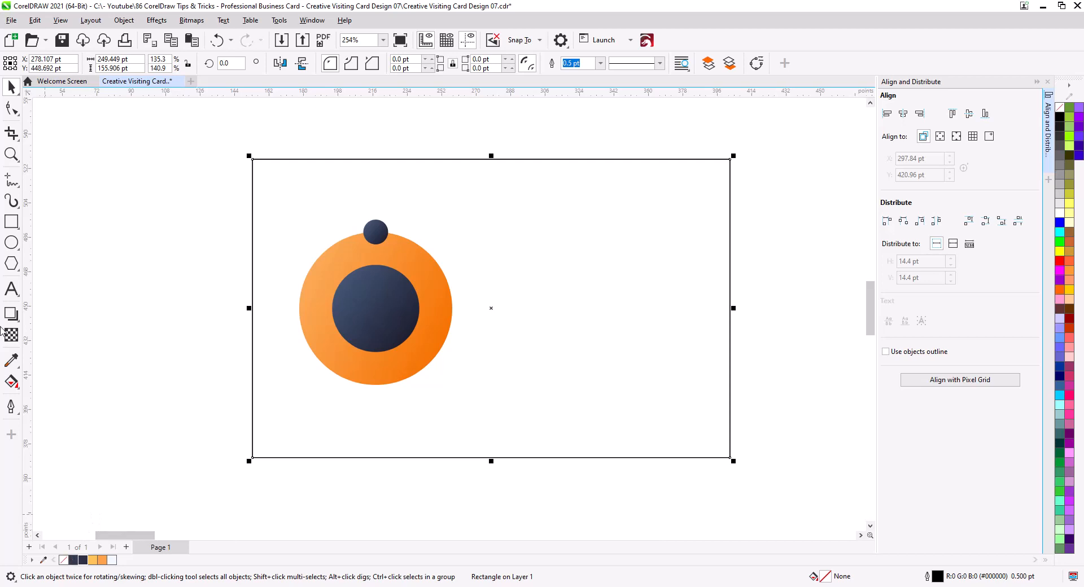
pyautogui.click(11, 381)
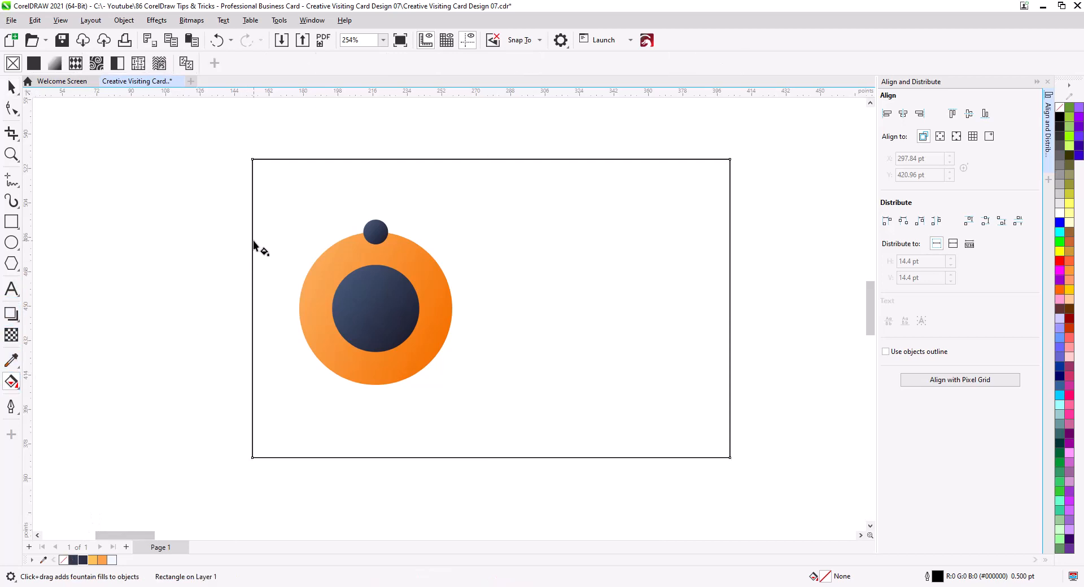
pyautogui.moveTo(252, 241); pyautogui.dragTo(716, 341)
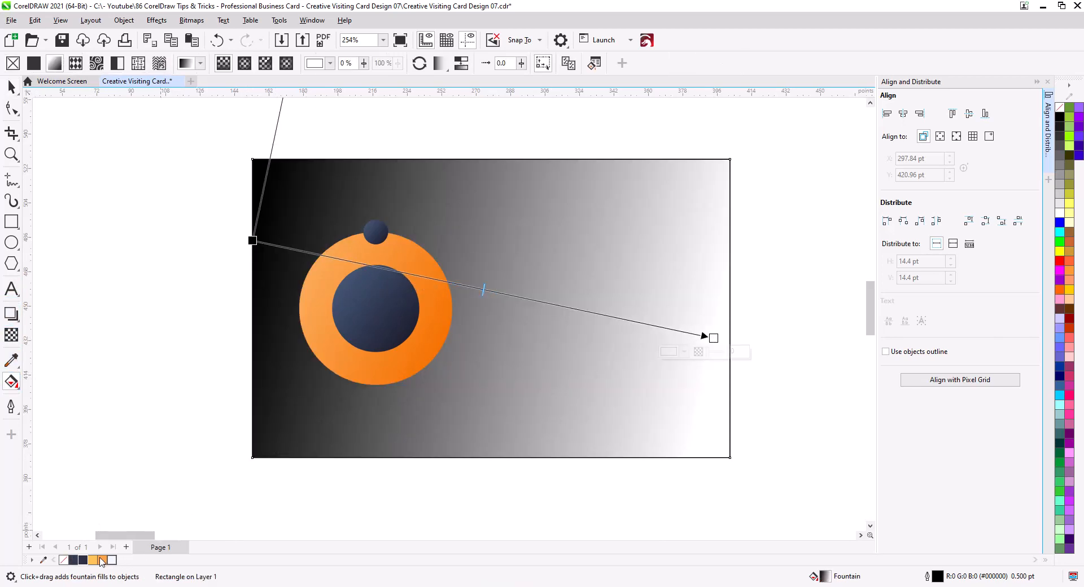
pyautogui.click(11, 85)
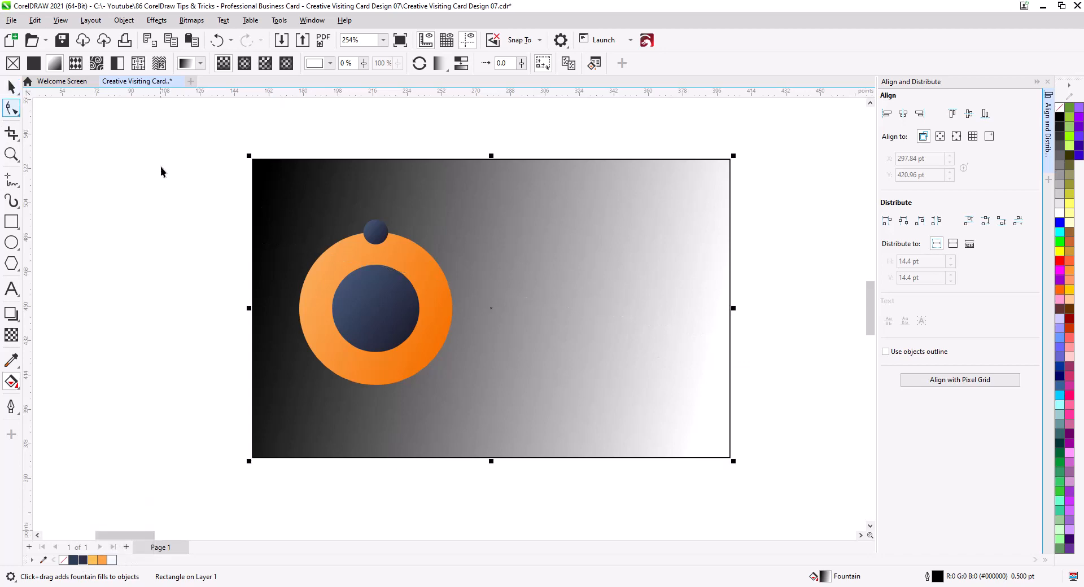
# Copy only the fill property from the dark inner circle onto the card rectangle
pyautogui.click(35, 20)
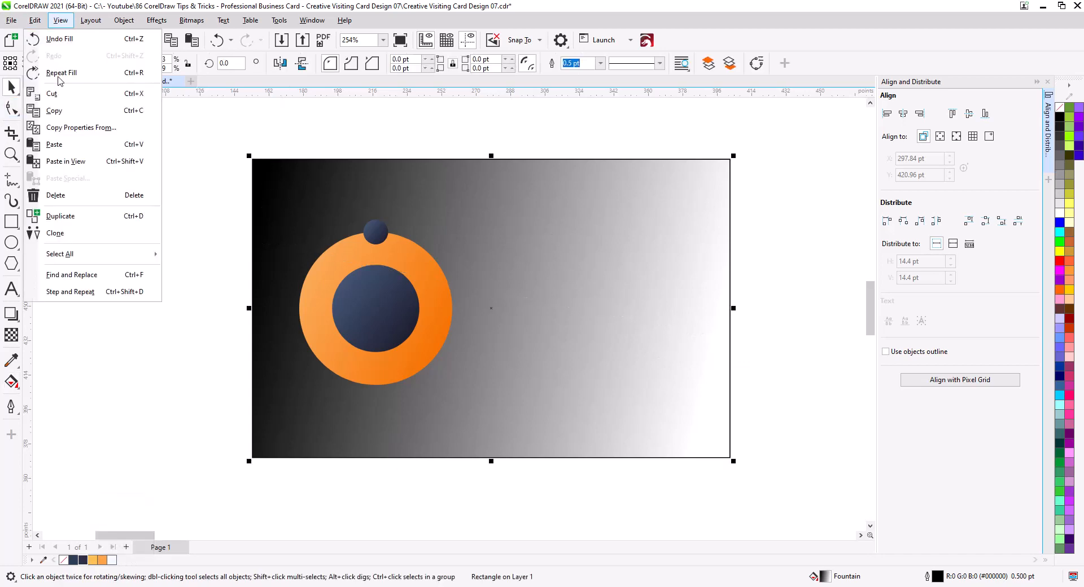
pyautogui.moveTo(61, 20)
pyautogui.click(67, 127)
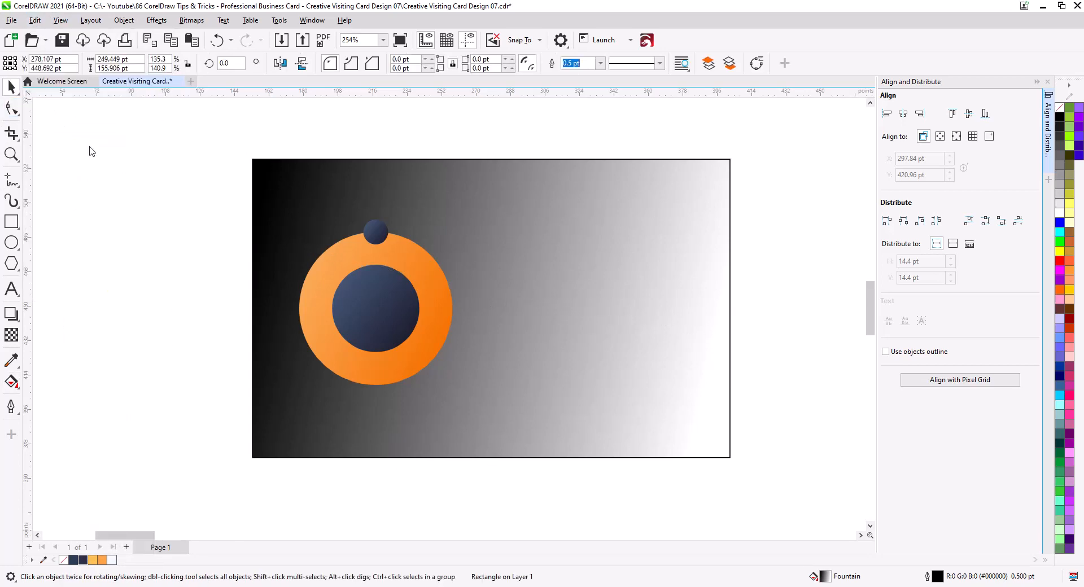
pyautogui.click(560, 317)
pyautogui.click(380, 303)
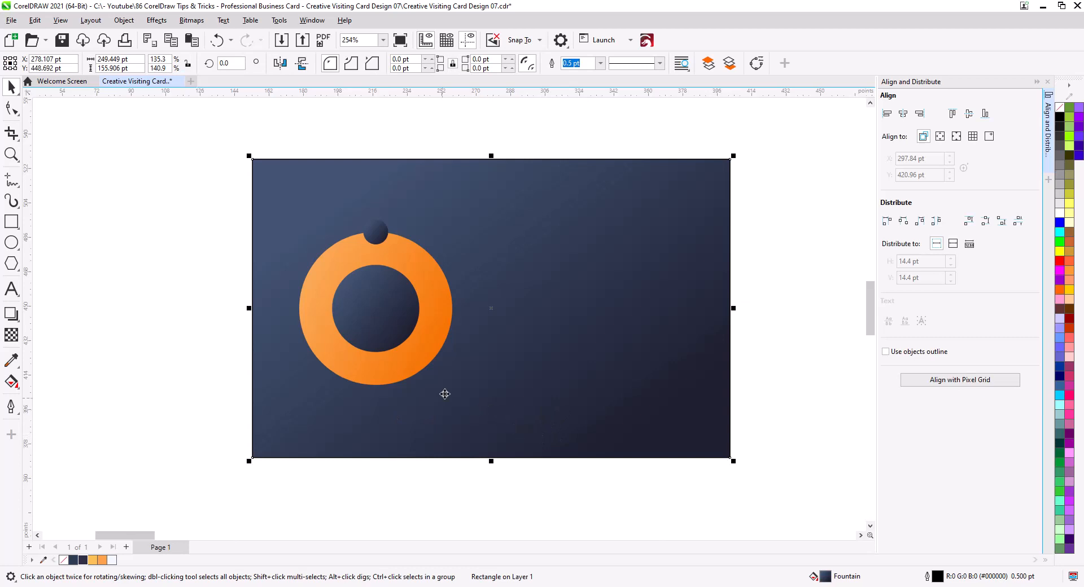
# Add a black drop shadow to the large orange circle with opacity 100, feathering 15 and an offset of about 2.07, -1.81 pt
pyautogui.scroll(1, 435, 382)
pyautogui.click(423, 331)
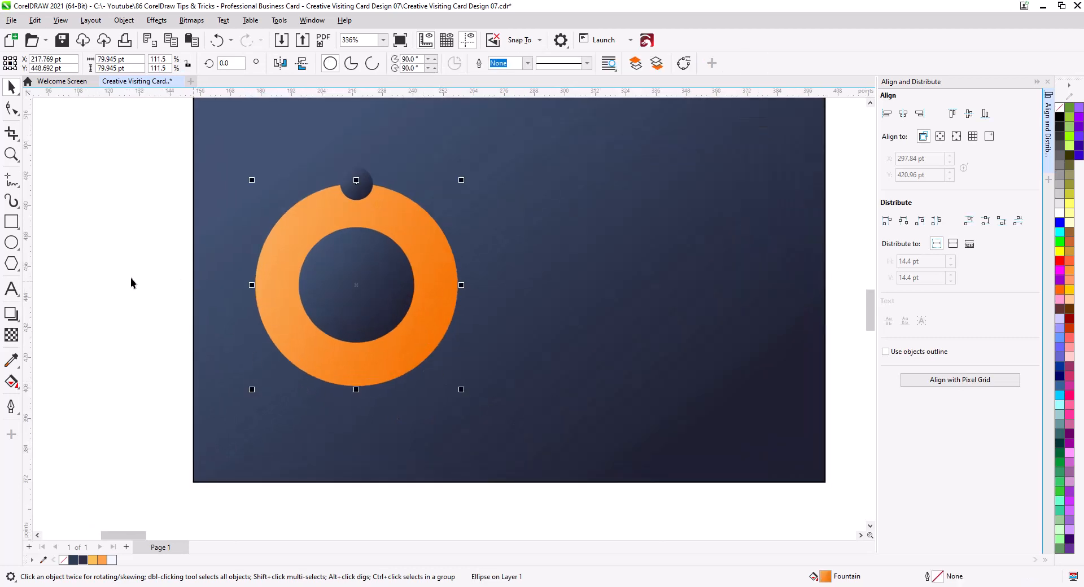
pyautogui.click(12, 314)
pyautogui.moveTo(356, 285); pyautogui.dragTo(463, 378)
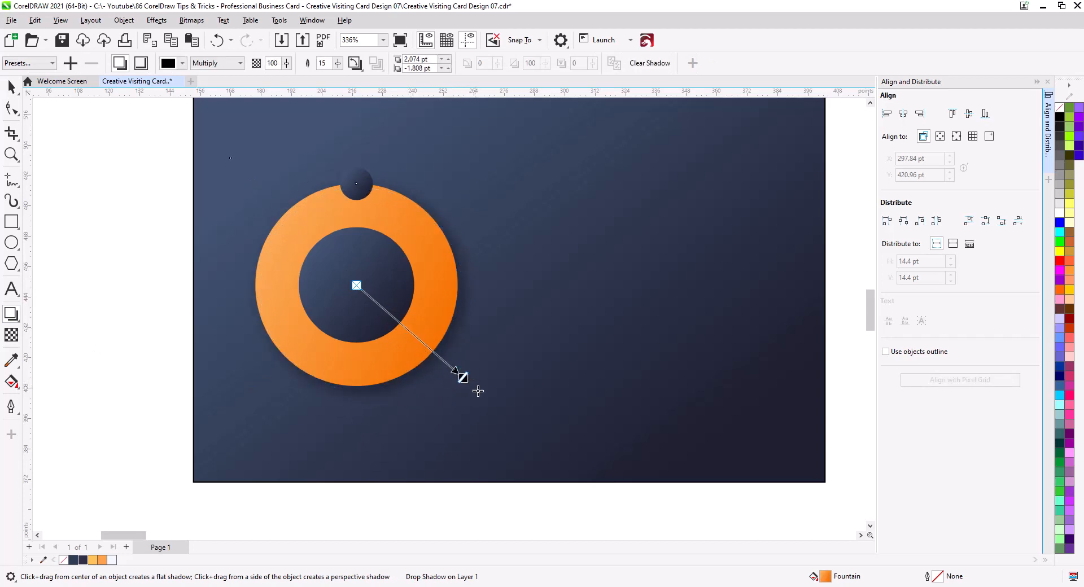
pyautogui.click(11, 86)
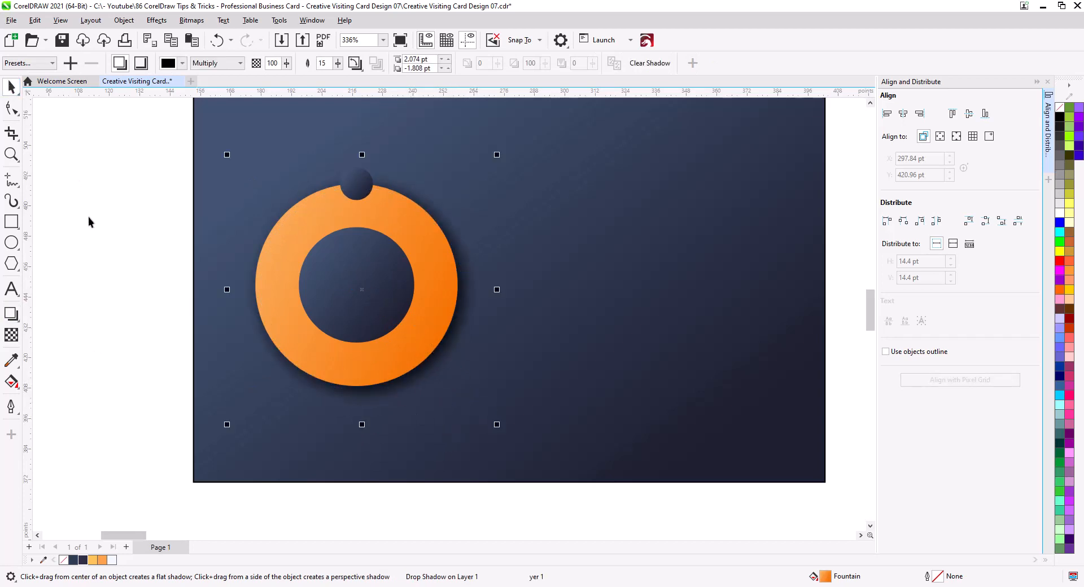
# Add a black drop shadow to the inner circle with opacity 76, feathering 15 and an offset of about 0.83, -5.37 pt
pyautogui.click(382, 303)
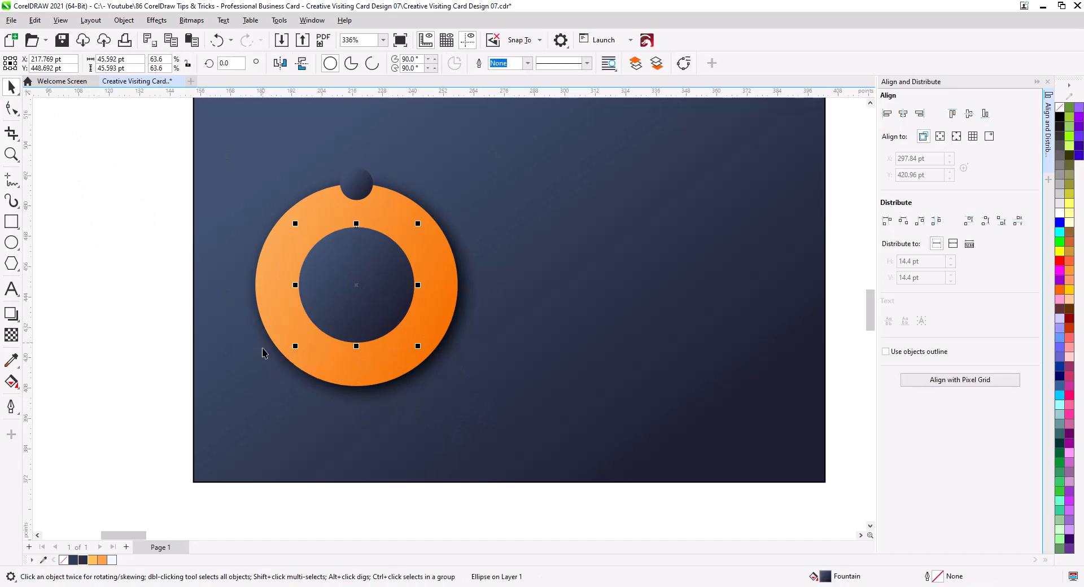
pyautogui.click(12, 314)
pyautogui.moveTo(357, 286); pyautogui.dragTo(363, 362)
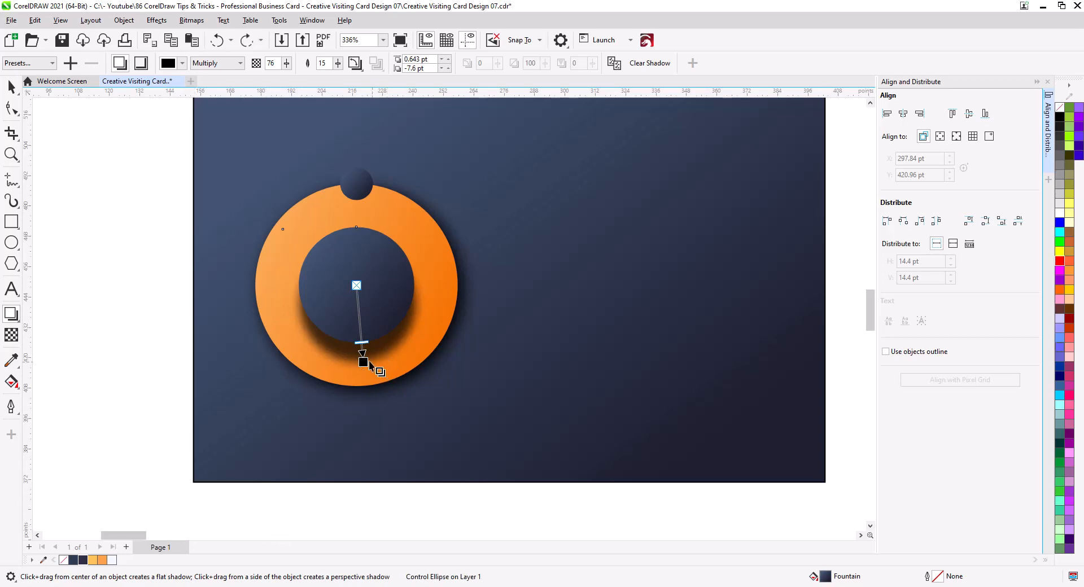
pyautogui.moveTo(363, 362); pyautogui.dragTo(367, 355)
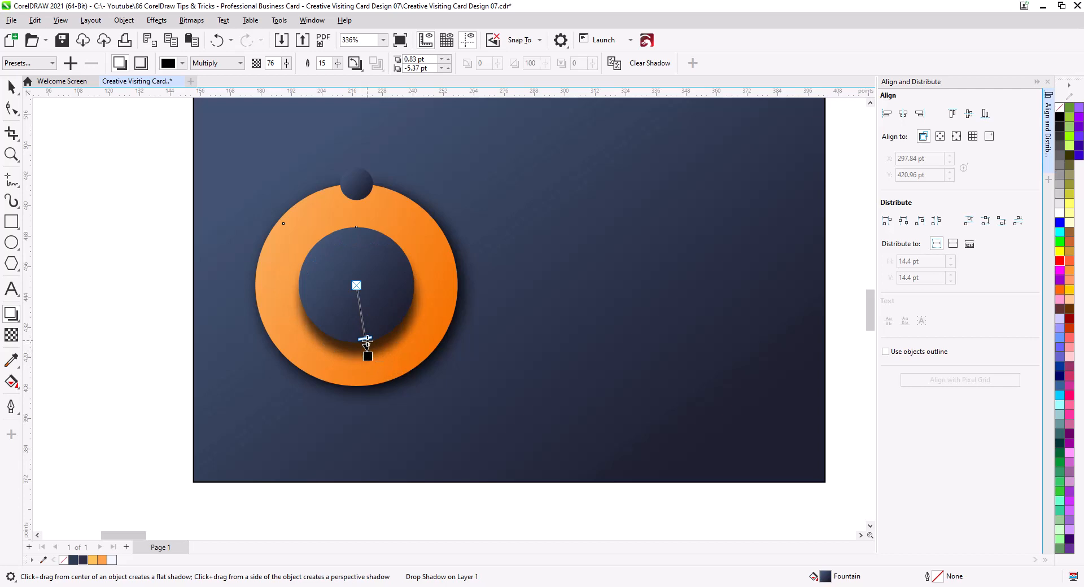
pyautogui.click(15, 89)
pyautogui.click(97, 250)
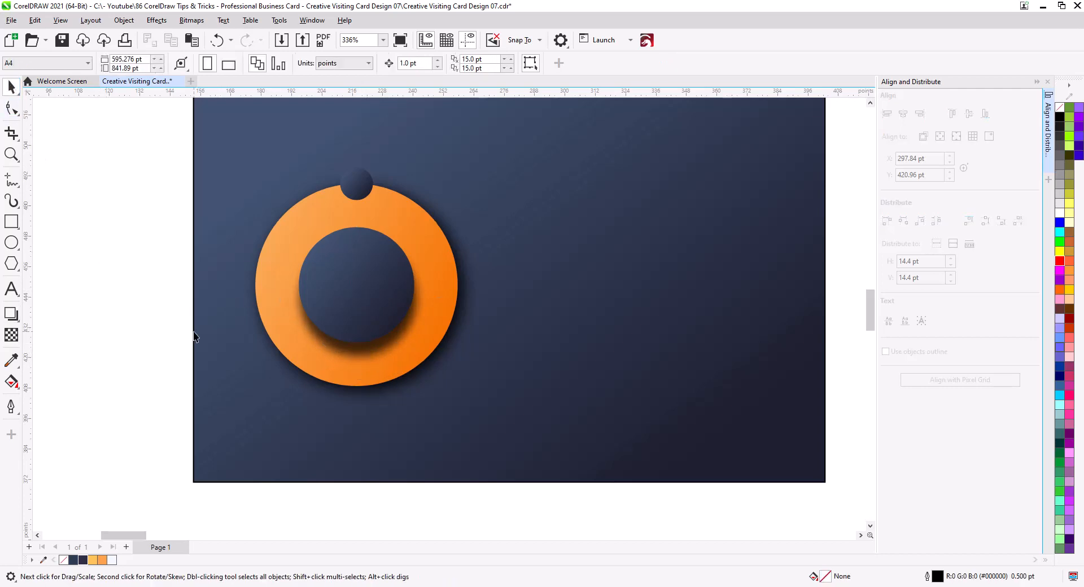
# Add a black drop shadow to the small circle with opacity 78, feathering 15 and an offset of about 0.96, -2.1 pt
pyautogui.click(355, 190)
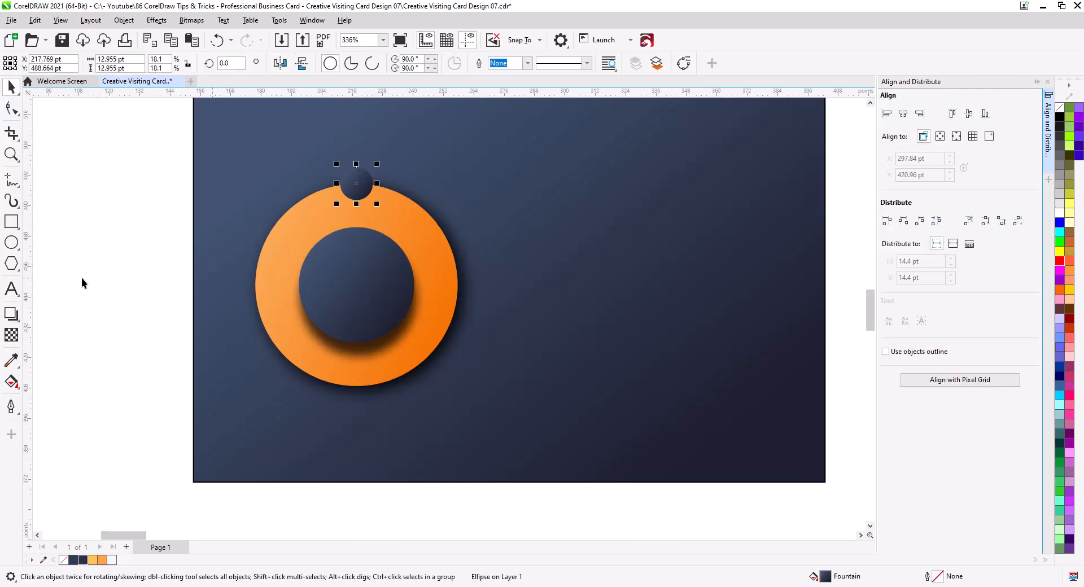
pyautogui.click(17, 312)
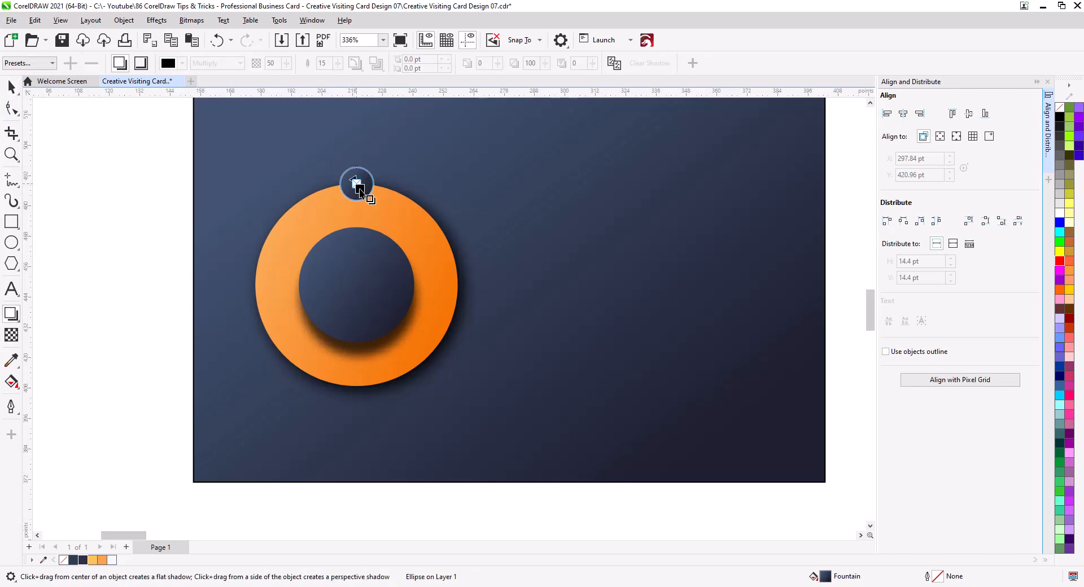
pyautogui.moveTo(356, 184); pyautogui.dragTo(366, 204)
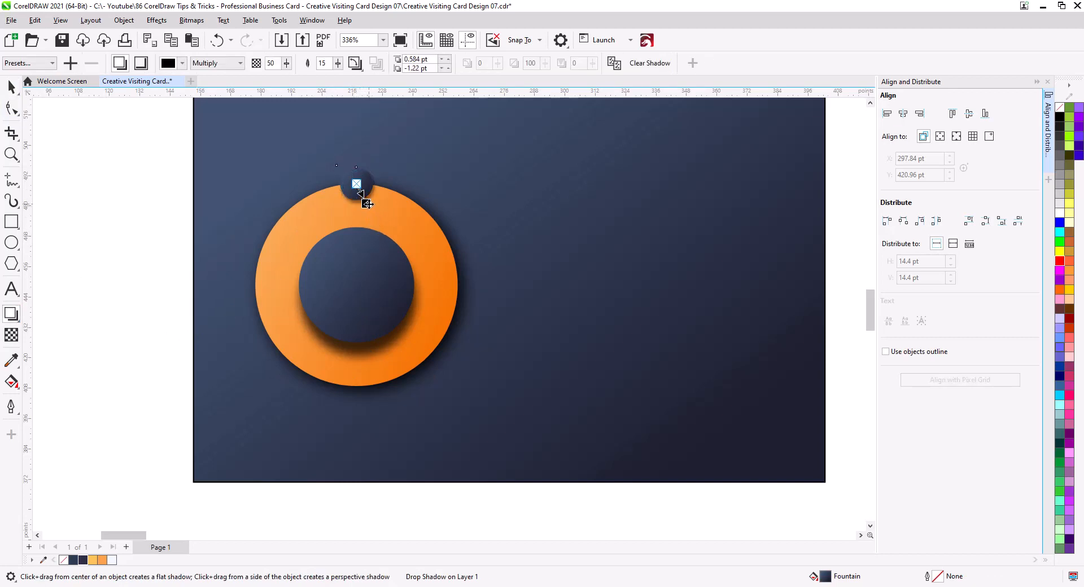
pyautogui.scroll(2, 366, 200)
pyautogui.moveTo(366, 206)
pyautogui.mouseDown()
pyautogui.moveTo(370, 215)
pyautogui.moveTo(364, 201)
pyautogui.mouseUp()
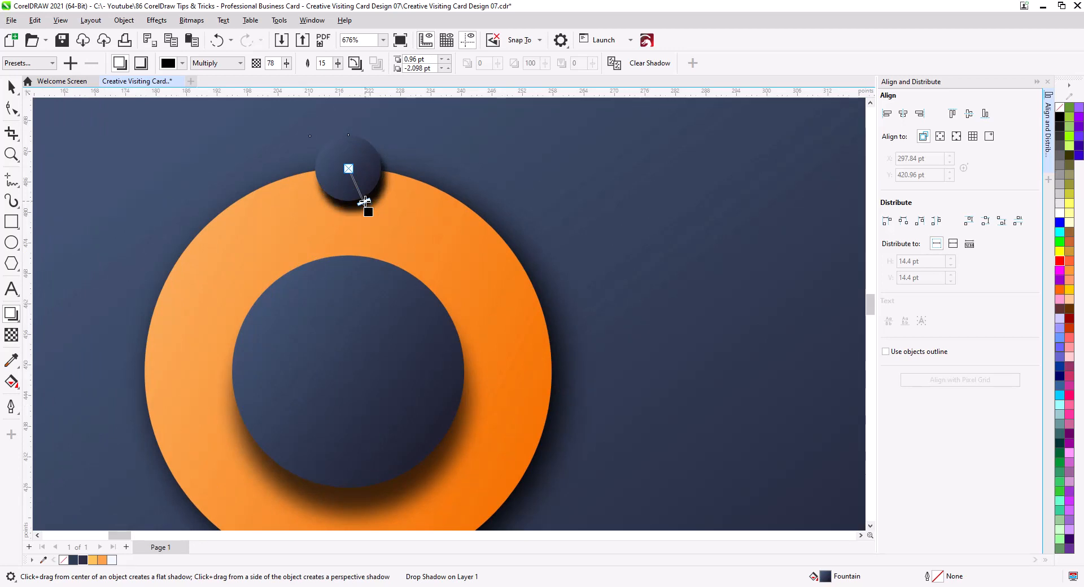
# Raise the opacity of the inner circle's drop shadow to 87 and deselect the circle
pyautogui.click(371, 373)
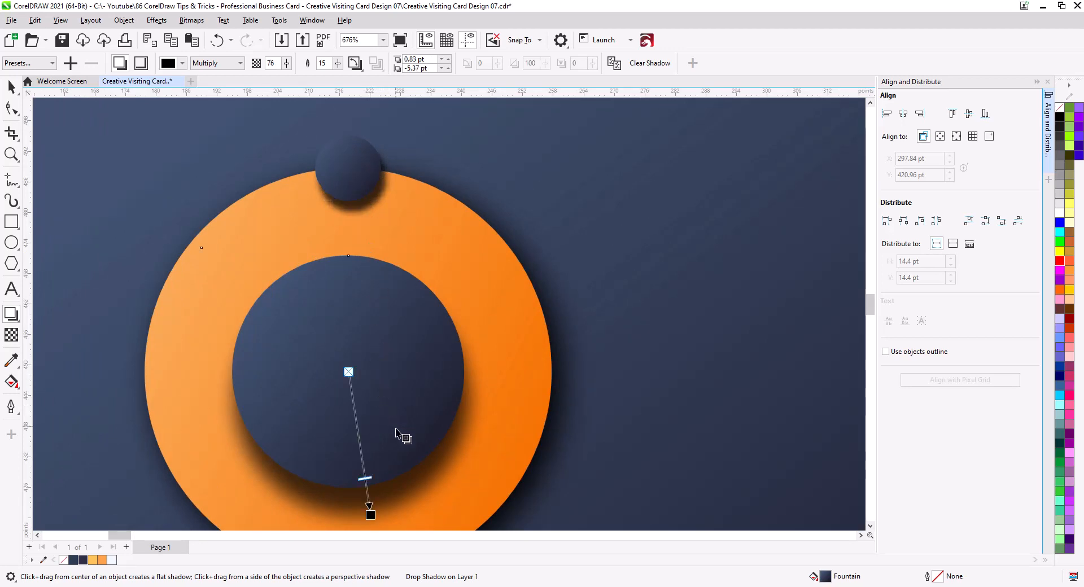
pyautogui.moveTo(399, 434); pyautogui.dragTo(384, 334)
pyautogui.moveTo(350, 380); pyautogui.dragTo(355, 394)
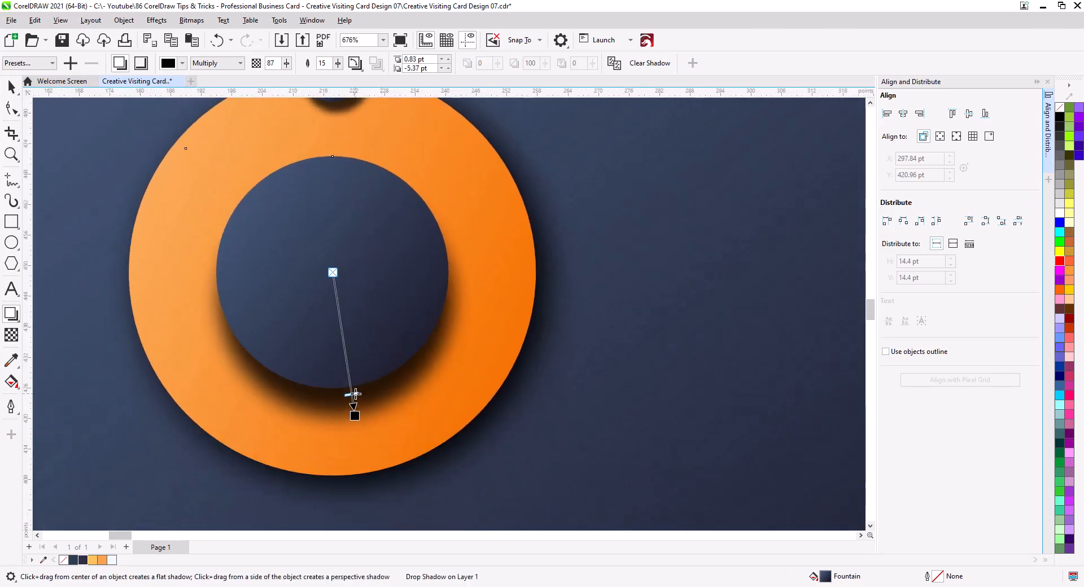
pyautogui.click(12, 87)
pyautogui.scroll(-4, 188, 232)
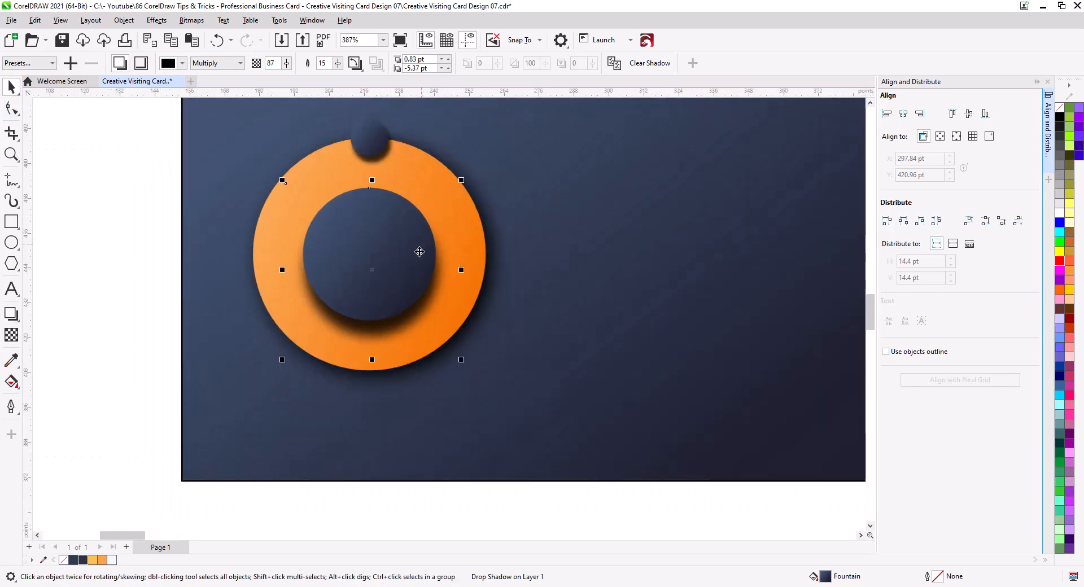
pyautogui.click(188, 232)
# Copy the small top circle straight down to the orange ring's bottom edge, at about X 217.8, Y 408.7 pt
pyautogui.moveTo(262, 144); pyautogui.dragTo(432, 203)
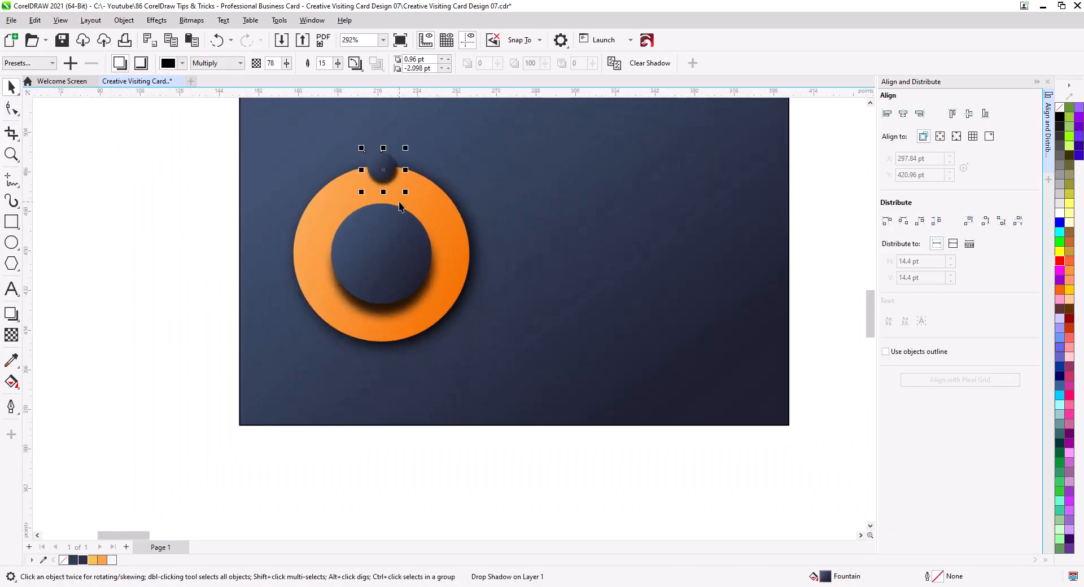
pyautogui.click(248, 178)
pyautogui.click(381, 172)
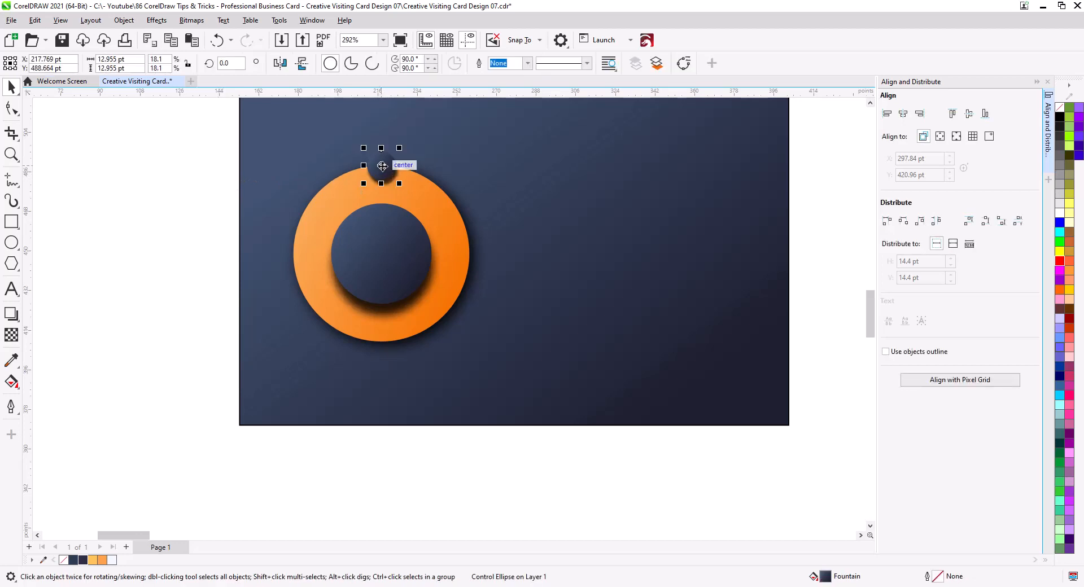
pyautogui.moveTo(383, 167); pyautogui.dragTo(379, 343)
pyautogui.click(418, 368)
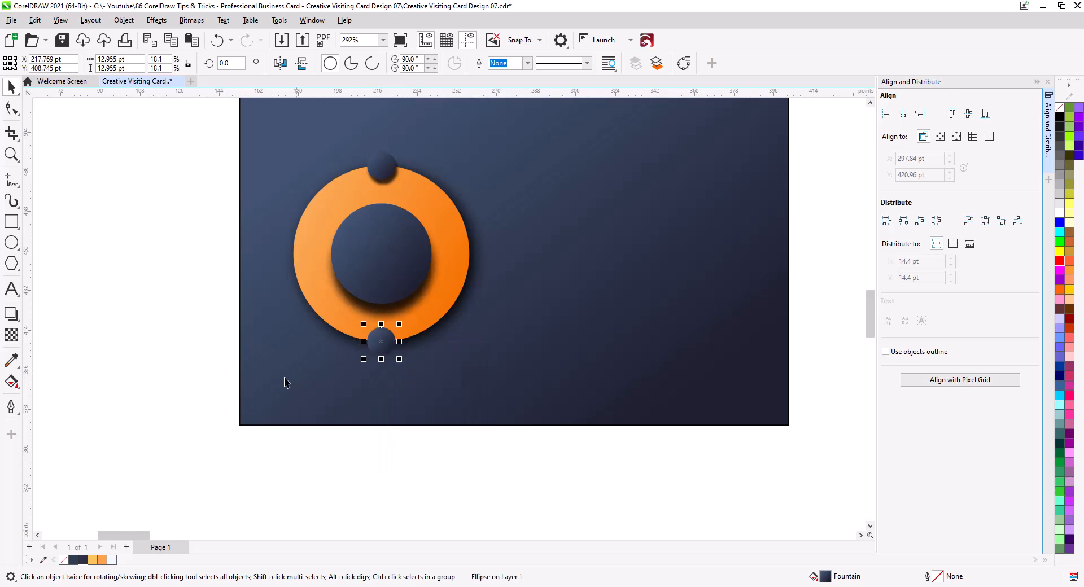
pyautogui.click(230, 392)
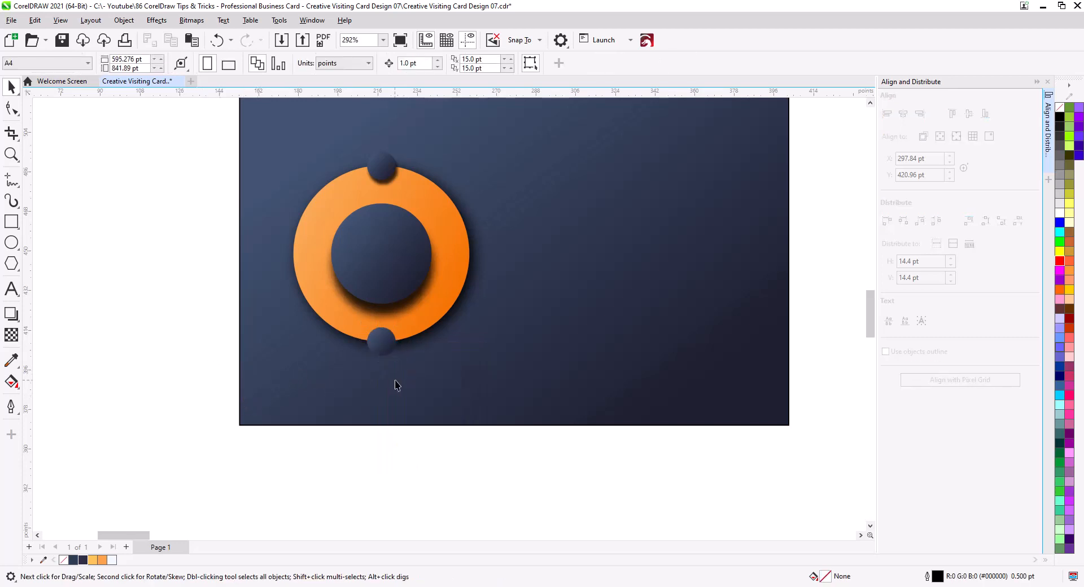
# Duplicate the small bottom circle twice onto the orange ring's right edge, one copy in the upper part and one in the lower part
pyautogui.click(386, 347)
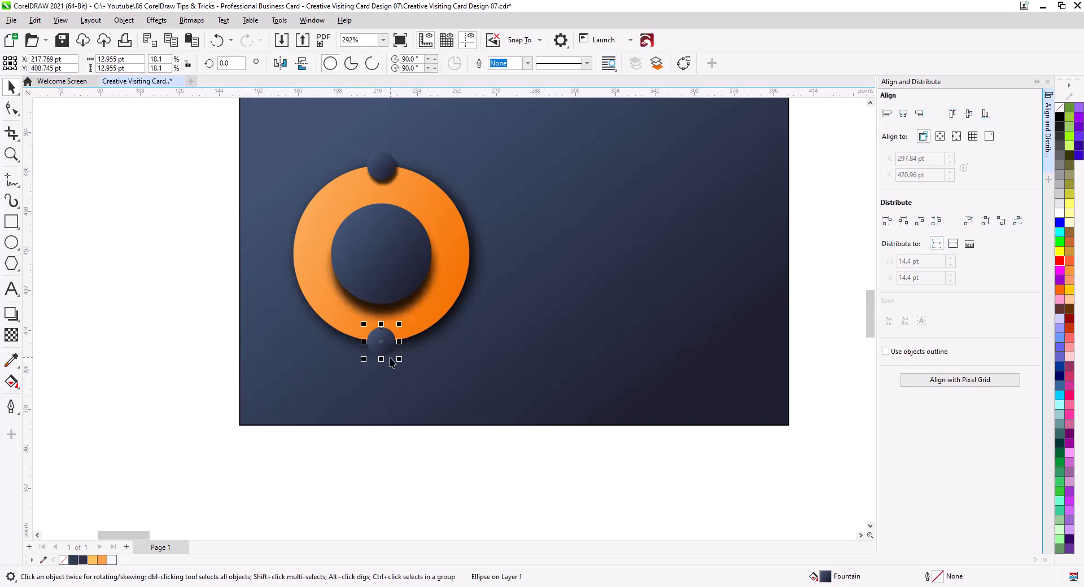
pyautogui.moveTo(382, 343); pyautogui.dragTo(460, 298)
pyautogui.click(497, 242)
pyautogui.click(480, 324)
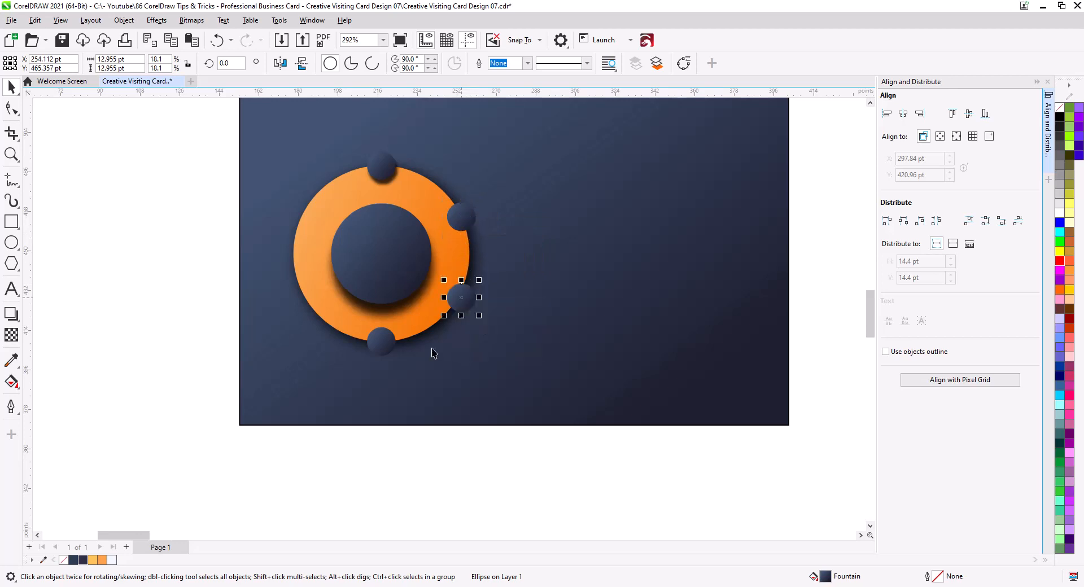
# Move the lower-right small circle onto the ring's edge, at about X 251.9, Y 427.8 pt
pyautogui.click(188, 340)
pyautogui.click(458, 307)
pyautogui.moveTo(457, 307); pyautogui.dragTo(455, 303)
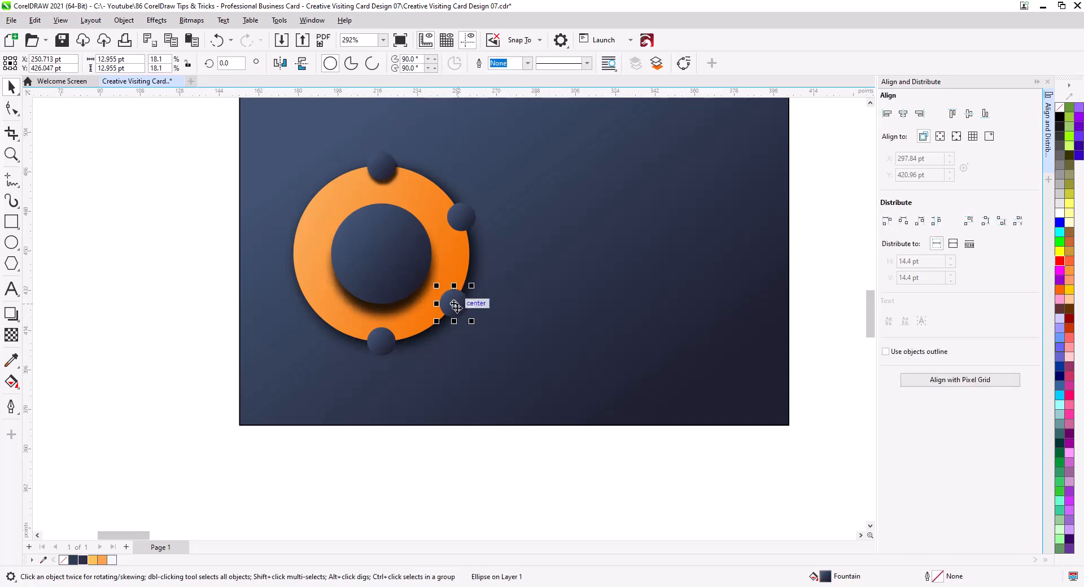
pyautogui.moveTo(457, 303); pyautogui.dragTo(456, 303)
pyautogui.click(140, 285)
# Save the small top circle's drop shadow settings as a shadow preset over the existing file 12
pyautogui.click(386, 174)
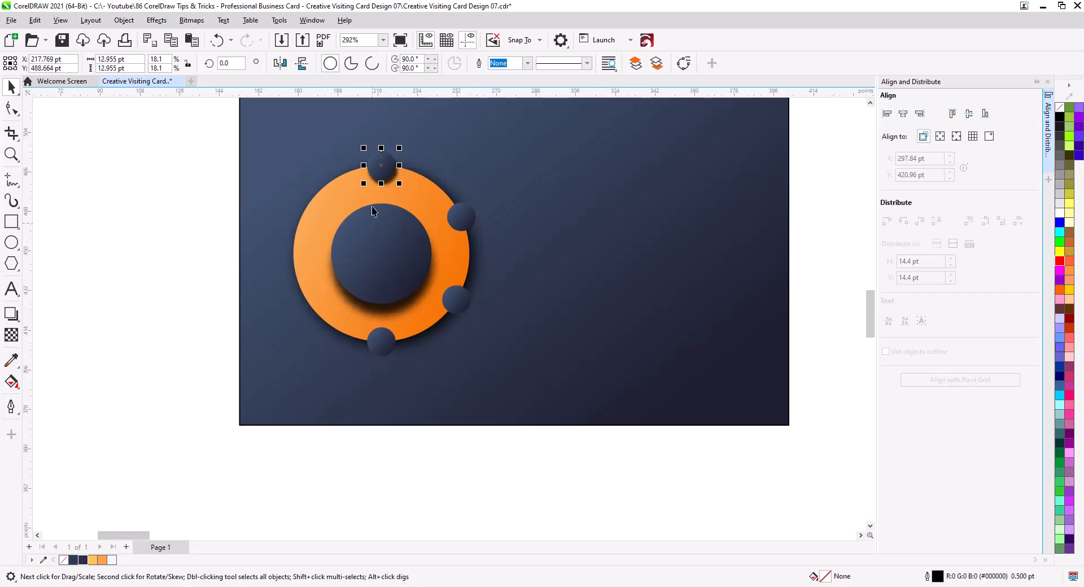
pyautogui.click(167, 161)
pyautogui.scroll(2, 344, 179)
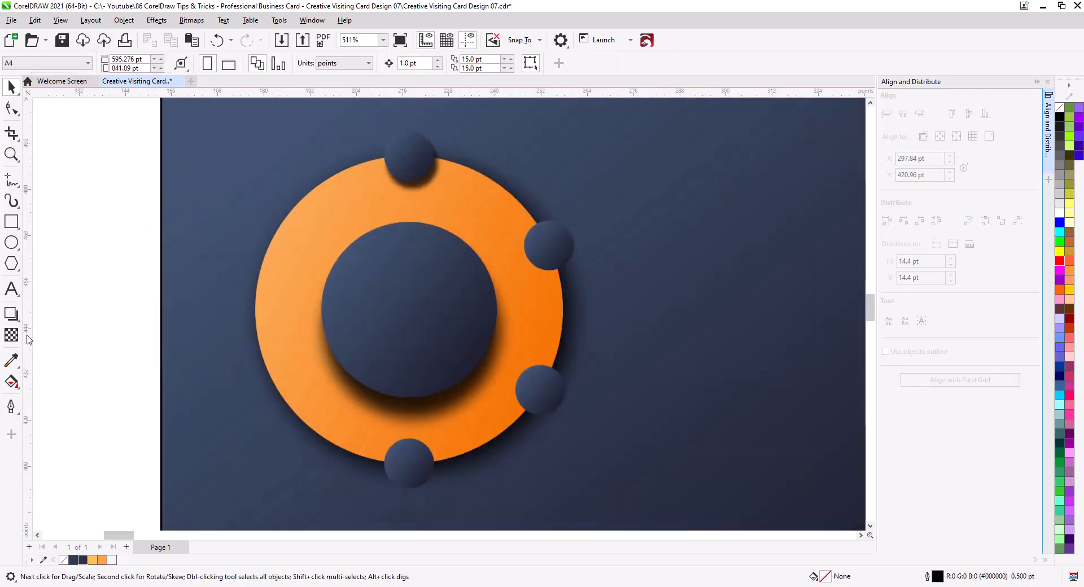
pyautogui.moveTo(409, 156); pyautogui.dragTo(421, 182)
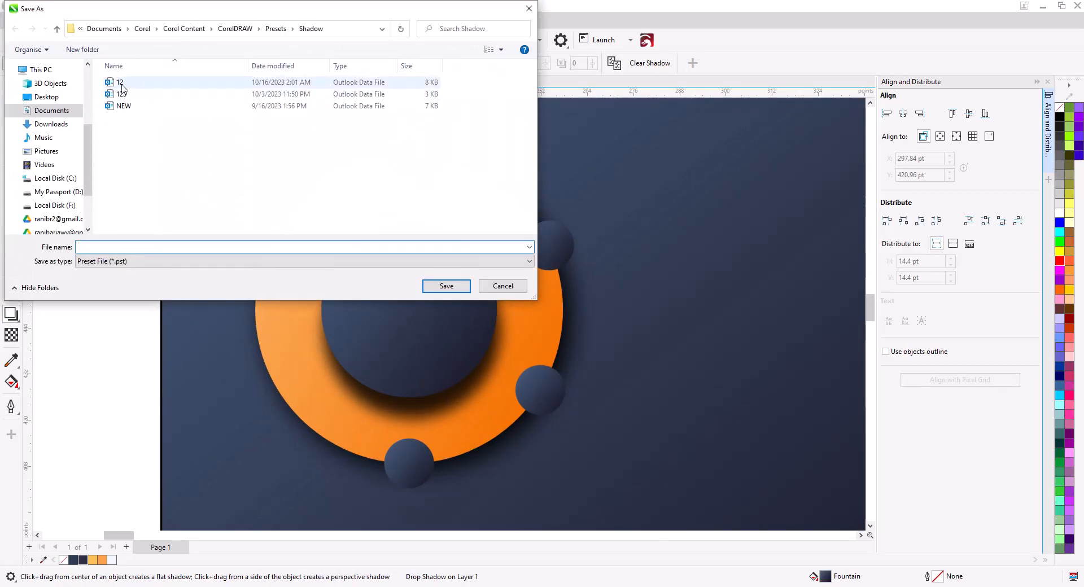
pyautogui.doubleClick(120, 82)
pyautogui.click(574, 302)
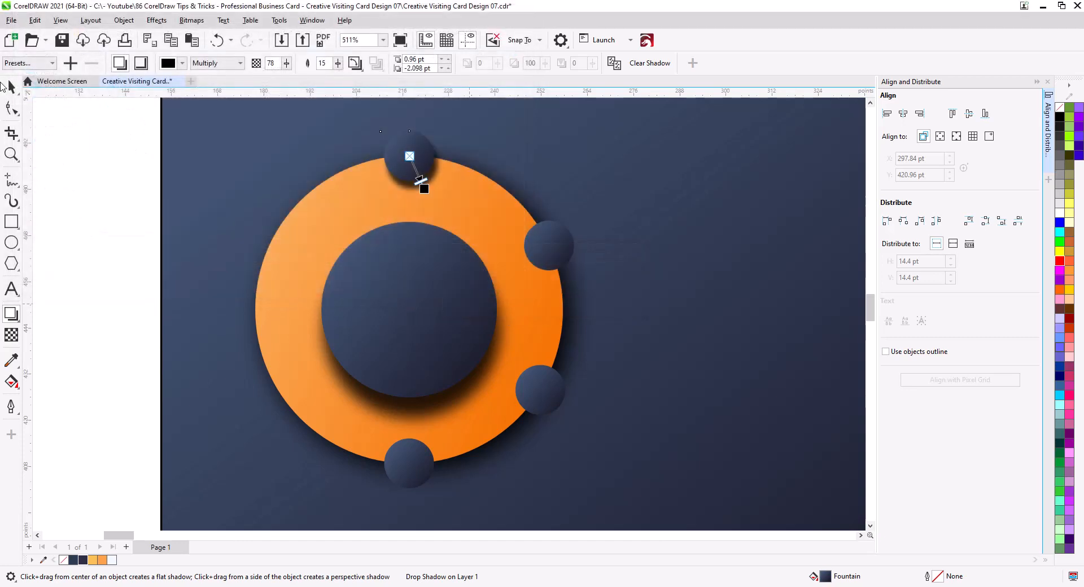
pyautogui.click(12, 88)
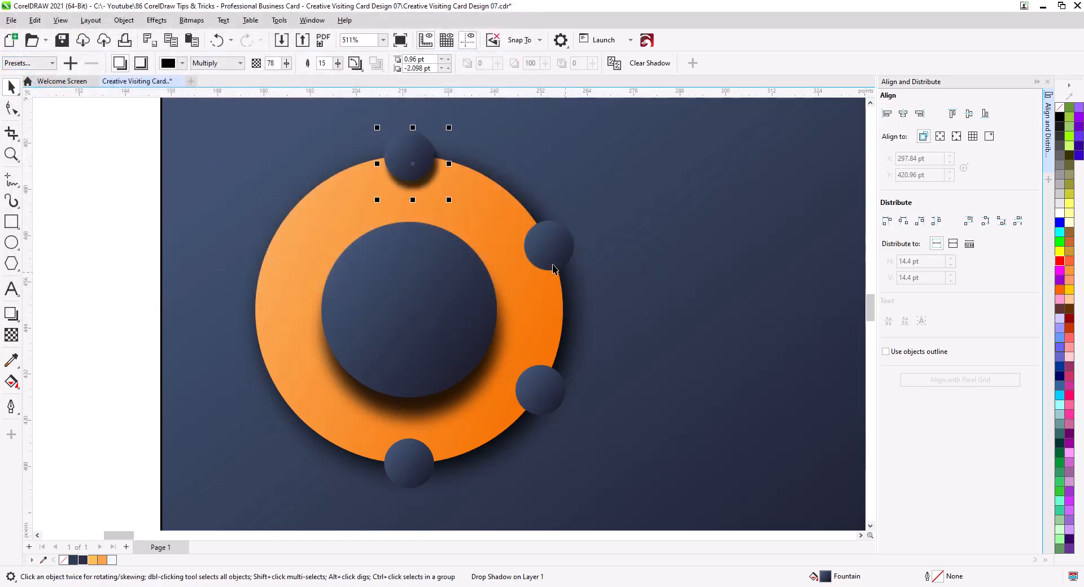
# Apply the drop shadow preset 12 to the three copied small circles and deselect them
pyautogui.click(550, 255)
pyautogui.keyDown('shift'); pyautogui.click(533, 393); pyautogui.keyUp('shift')
pyautogui.keyDown('shift'); pyautogui.click(411, 460); pyautogui.keyUp('shift')
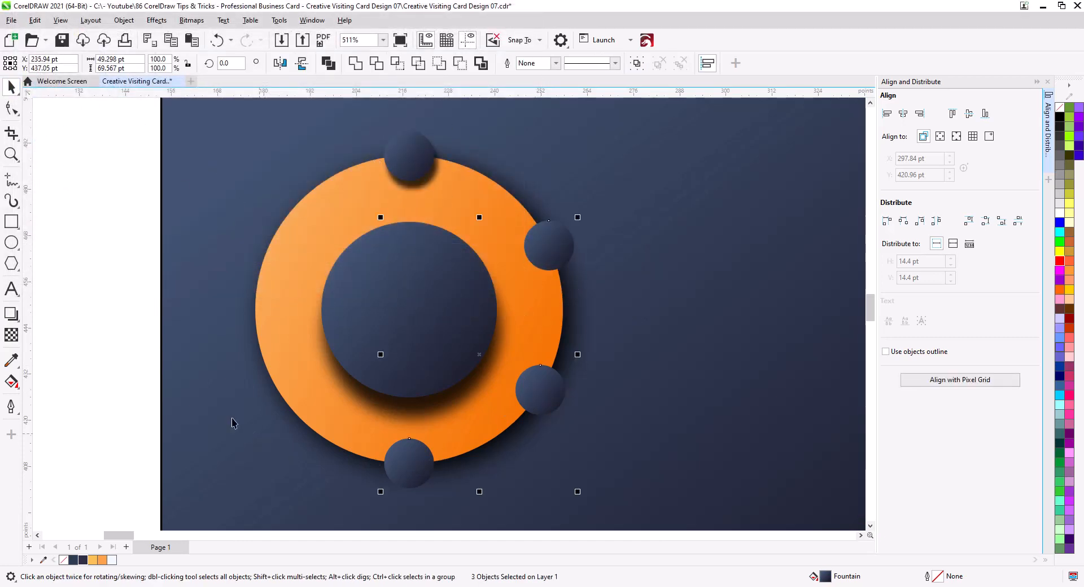
pyautogui.click(10, 313)
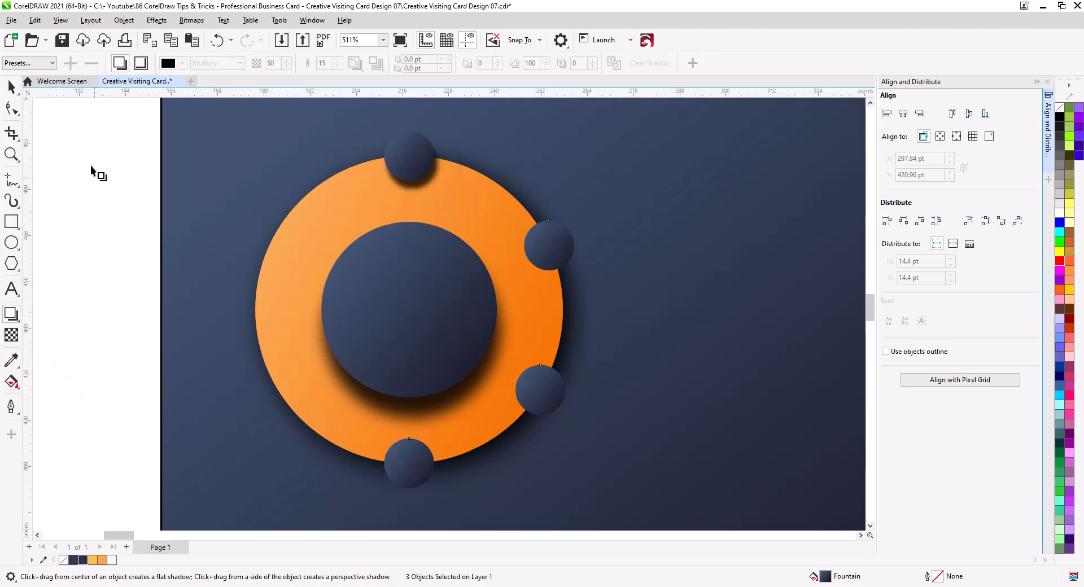
pyautogui.click(54, 63)
pyautogui.click(9, 249)
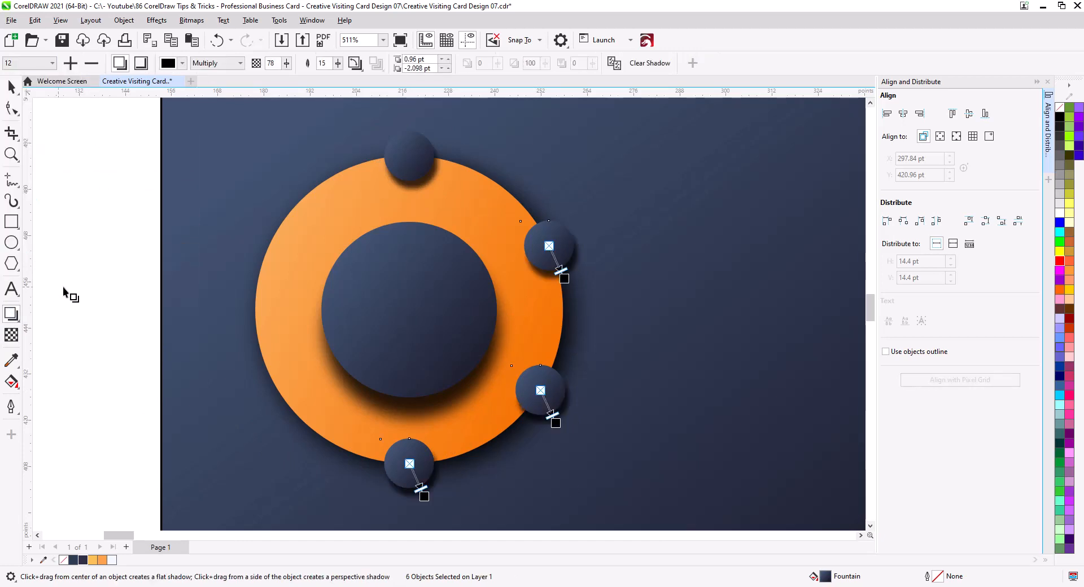
pyautogui.click(11, 86)
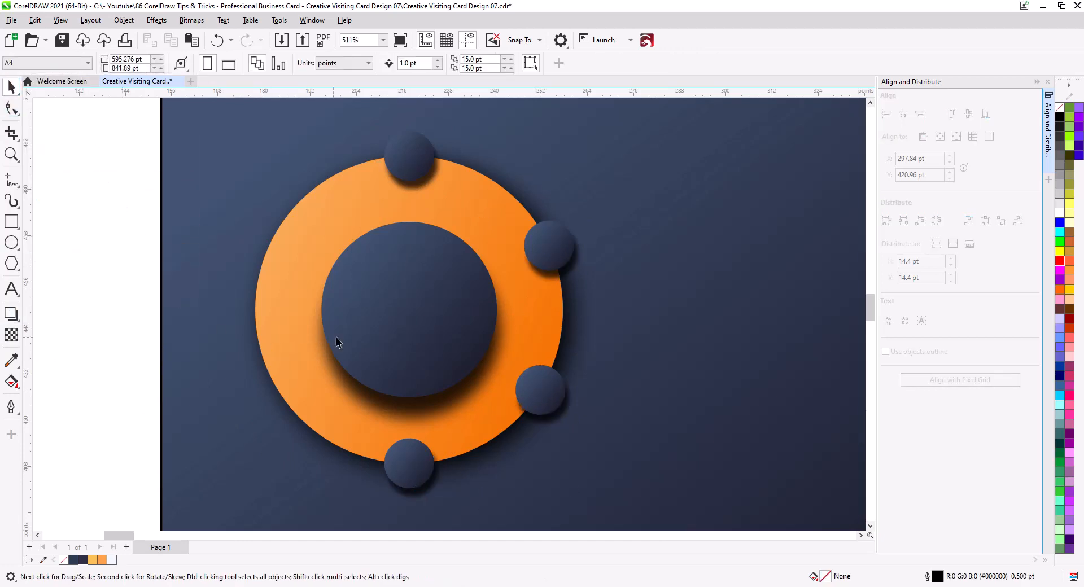
# Copy the phone, envelope, location and globe contact icons onto the card, just right of the orange ring
pyautogui.scroll(-3, 365, 383)
pyautogui.moveTo(436, 407); pyautogui.dragTo(406, 394)
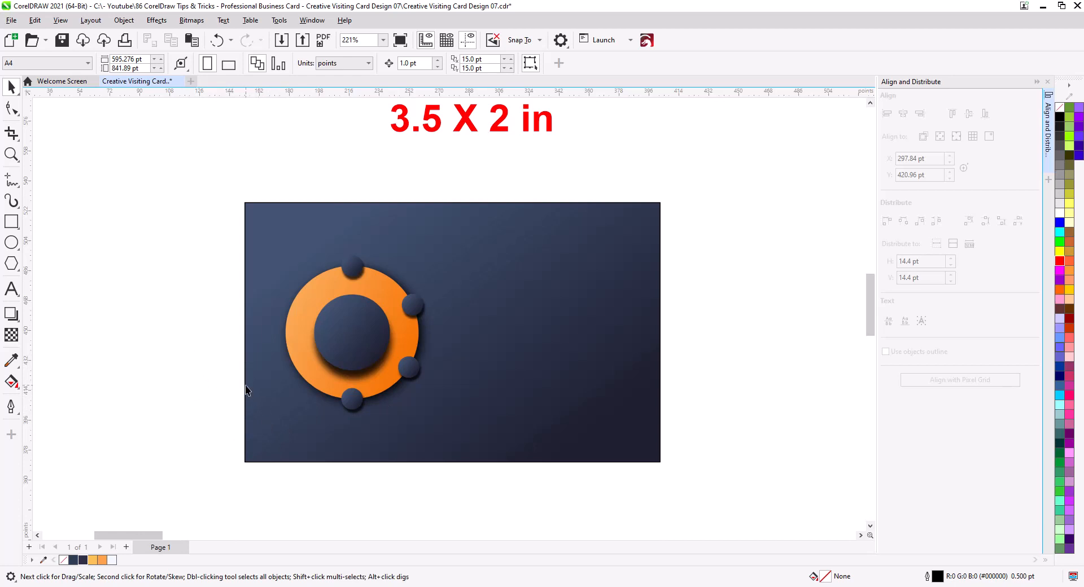
pyautogui.scroll(-2, 199, 299)
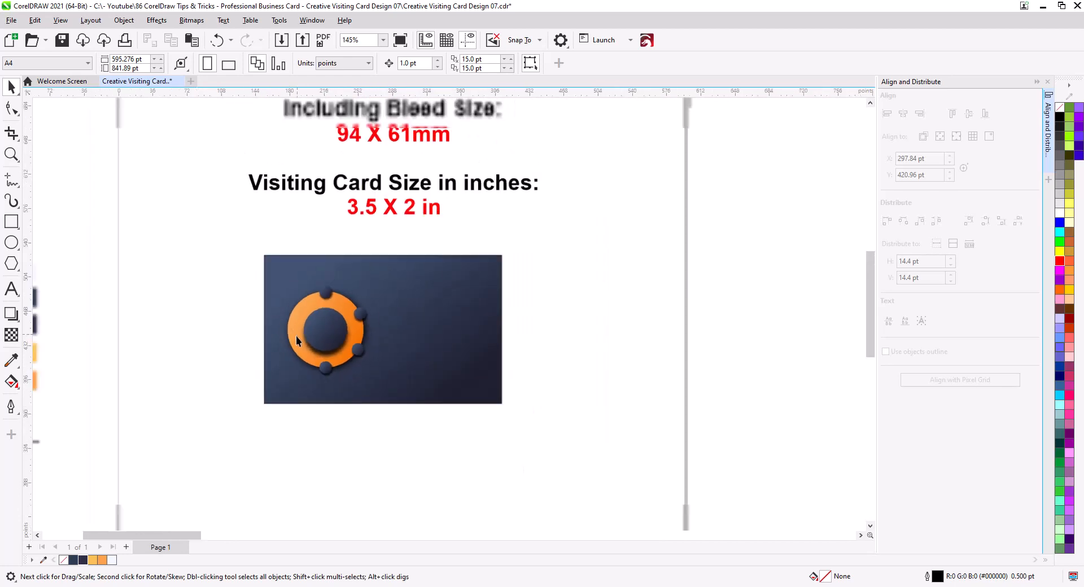
pyautogui.moveTo(203, 345); pyautogui.dragTo(397, 304)
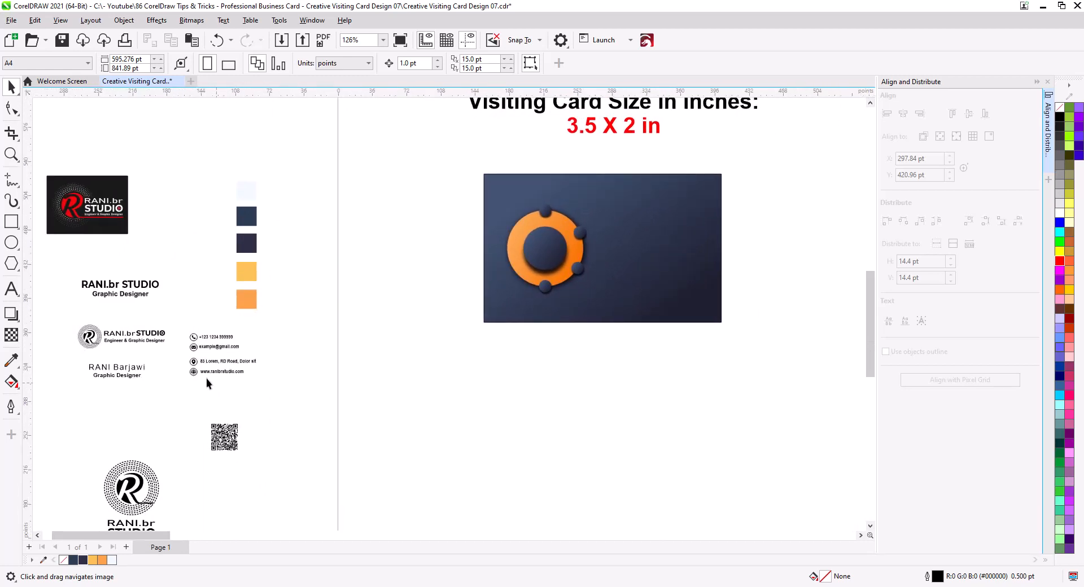
pyautogui.moveTo(247, 382); pyautogui.dragTo(440, 285)
pyautogui.scroll(5, 469, 308)
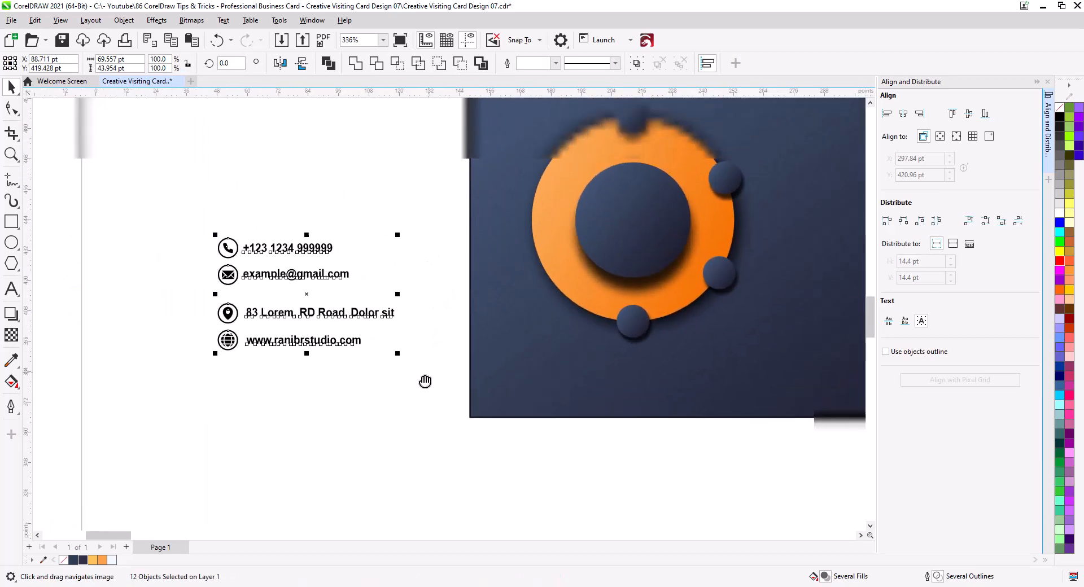
pyautogui.click(351, 400)
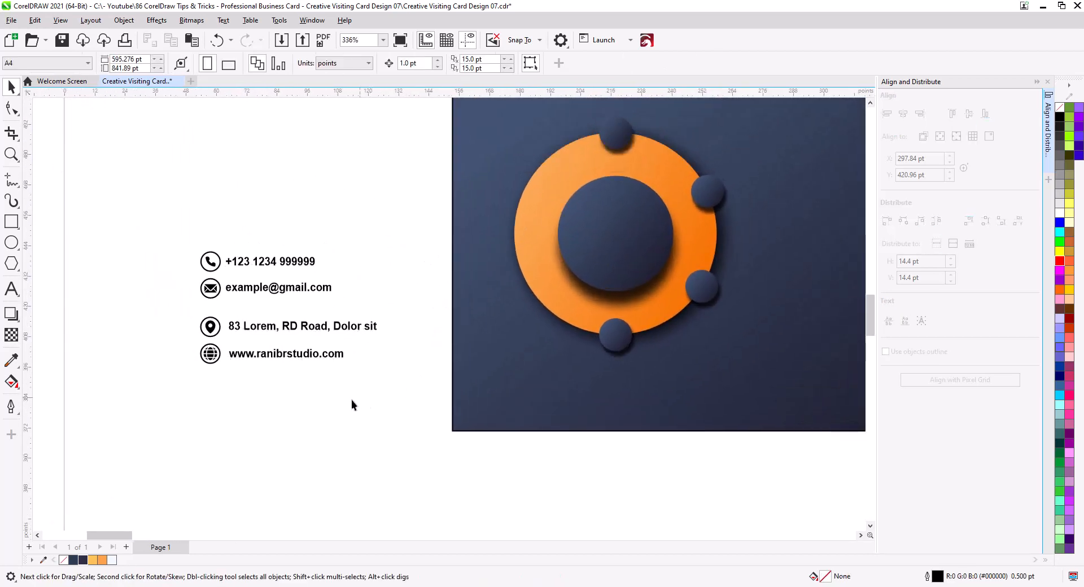
pyautogui.click(211, 337)
pyautogui.keyDown('shift'); pyautogui.click(210, 355); pyautogui.keyUp('shift')
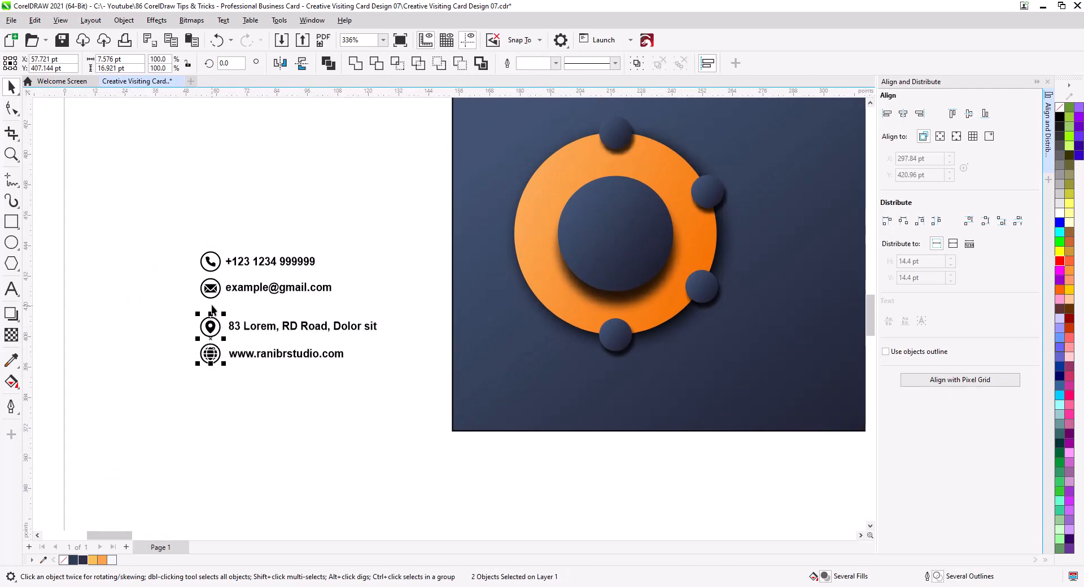
pyautogui.keyDown('shift'); pyautogui.click(214, 293); pyautogui.keyUp('shift')
pyautogui.keyDown('shift'); pyautogui.click(213, 269); pyautogui.keyUp('shift')
pyautogui.moveTo(211, 262); pyautogui.dragTo(767, 192)
pyautogui.click(790, 218)
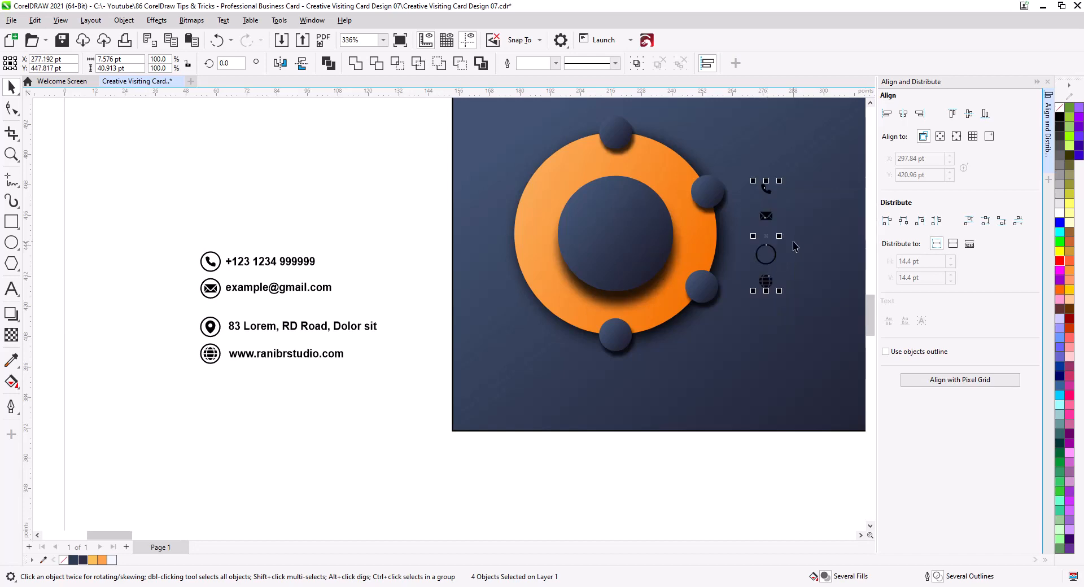
# Fill the copied icons with white and delete the plain circle that was copied instead of the location pin
pyautogui.click(1060, 220)
pyautogui.click(334, 177)
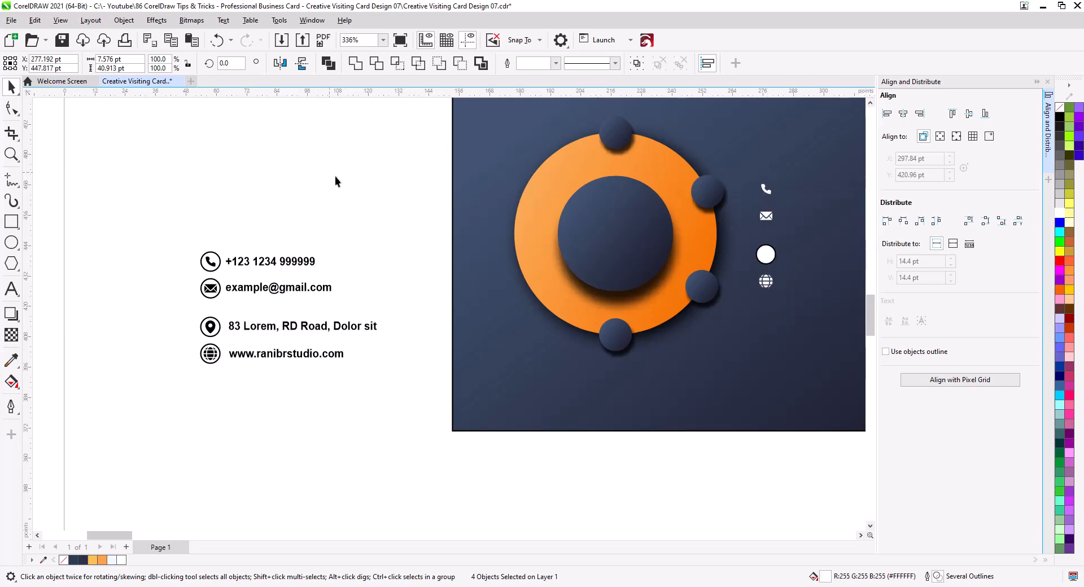
pyautogui.click(771, 254)
pyautogui.press('Delete')
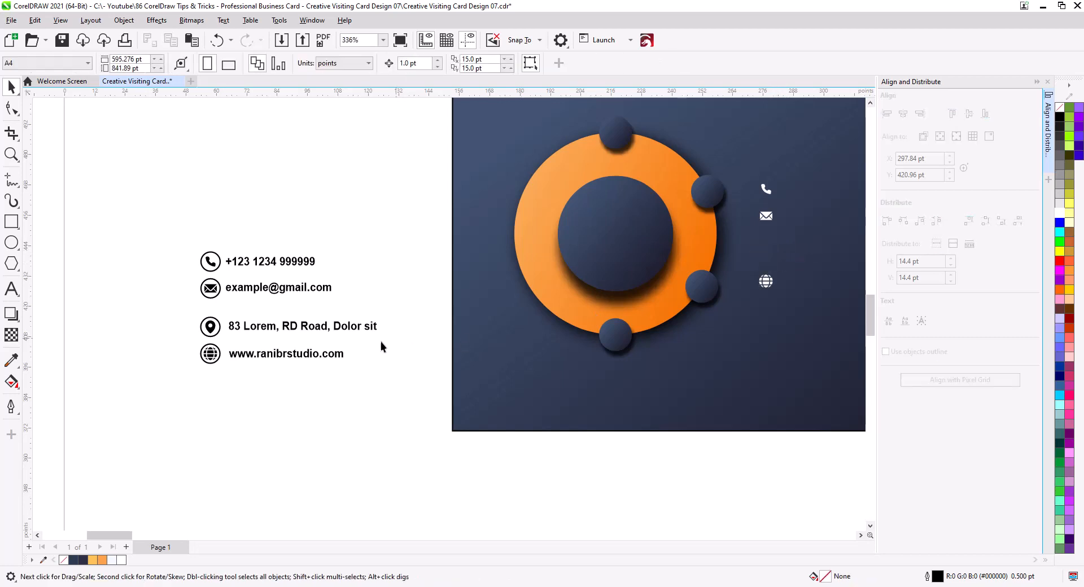
# Copy the location pin from the contact details to between the envelope and globe on the card, with a white fill
pyautogui.click(210, 329)
pyautogui.click(255, 390)
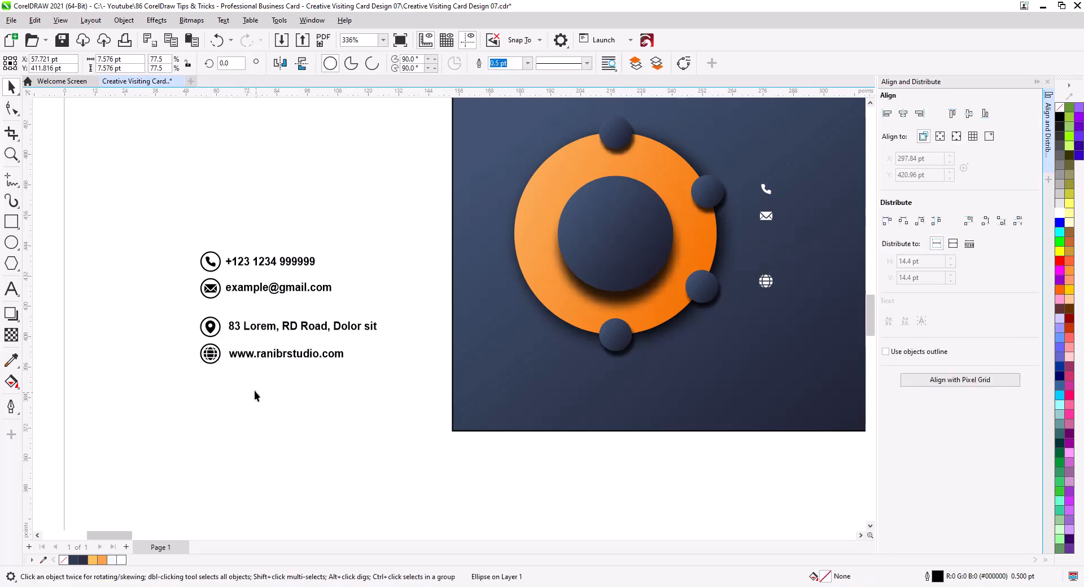
pyautogui.click(214, 333)
pyautogui.moveTo(213, 333); pyautogui.dragTo(769, 253)
pyautogui.click(793, 279)
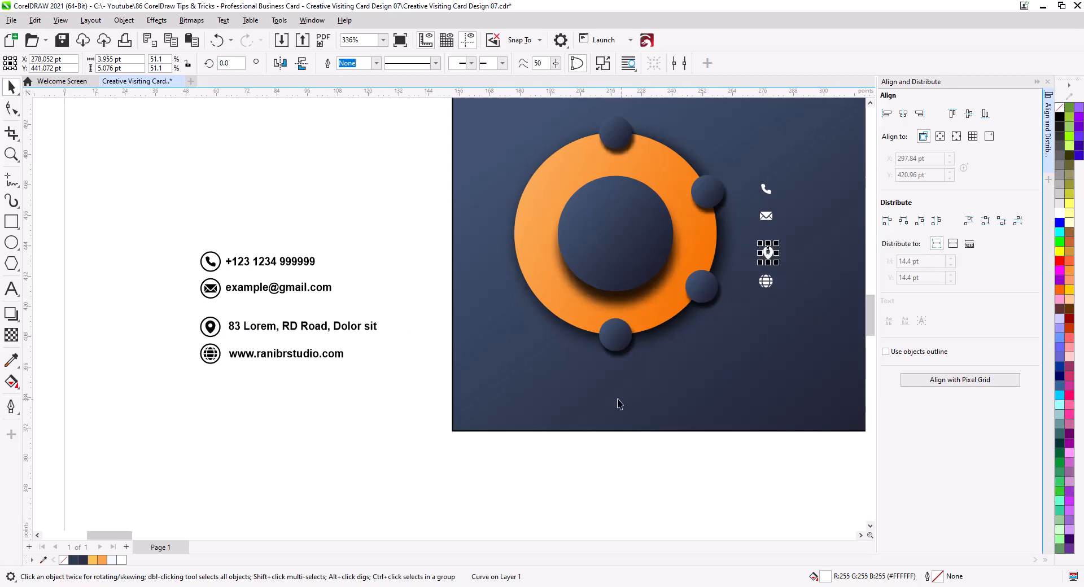
# Centre the white location pin horizontally and vertically on the small bottom circle of the ring
pyautogui.keyDown('shift'); pyautogui.click(617, 345); pyautogui.keyUp('shift')
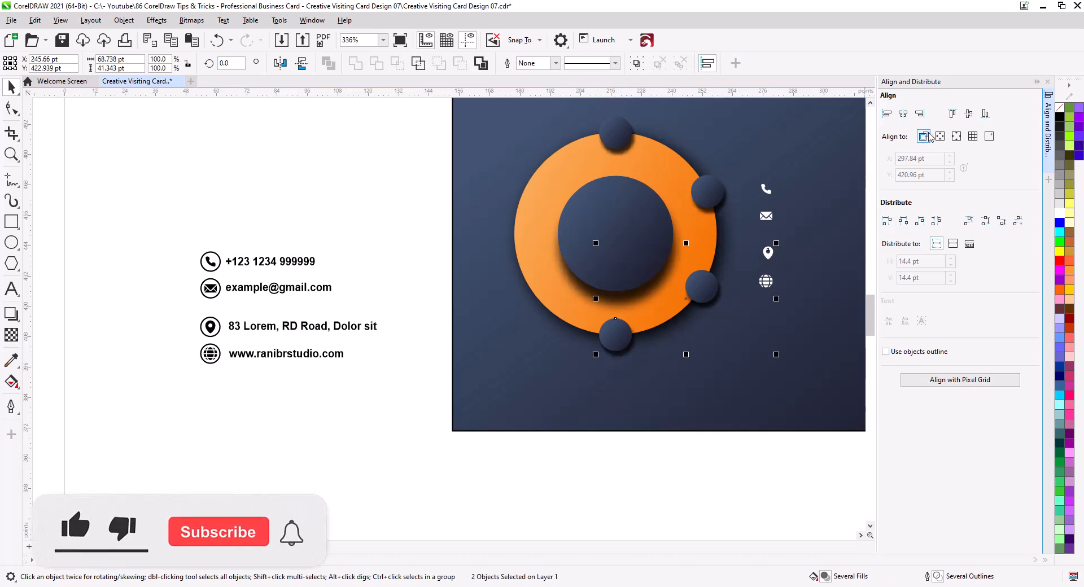
pyautogui.click(969, 114)
pyautogui.click(968, 116)
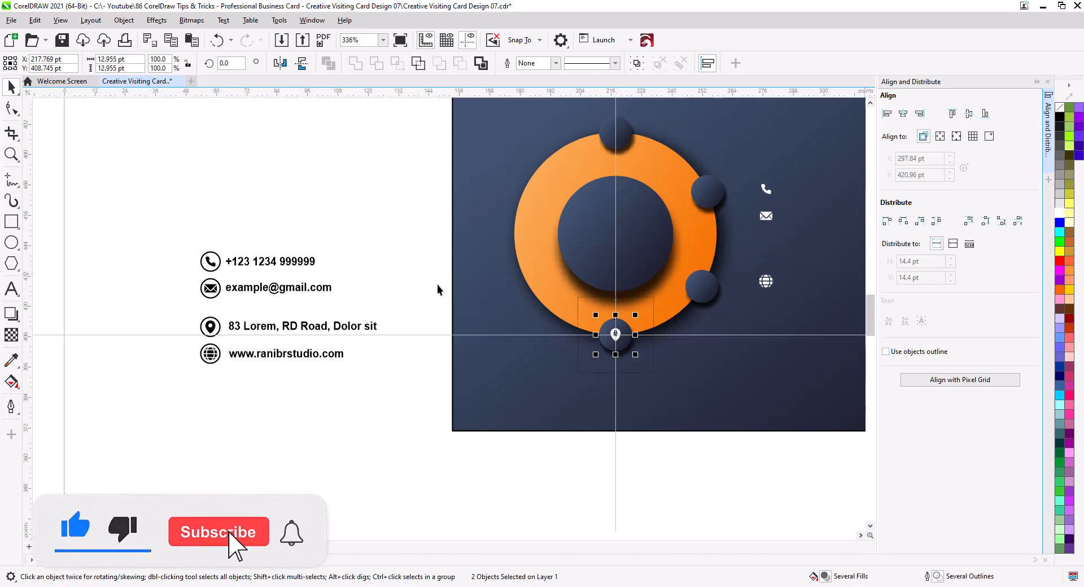
pyautogui.click(409, 251)
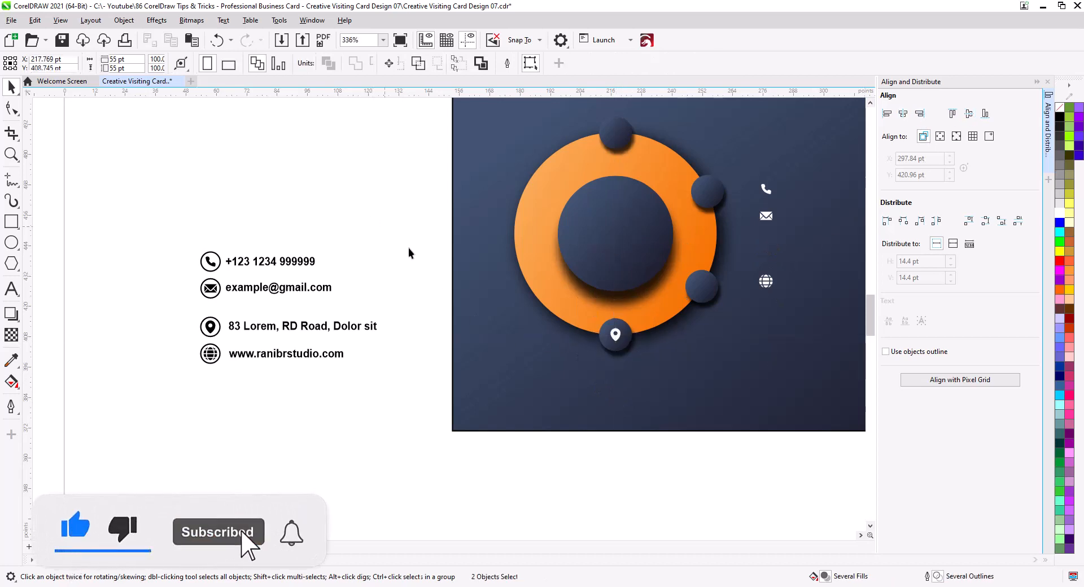
# Centre the white globe icon horizontally and vertically on the ring's lower-right small circle
pyautogui.click(768, 287)
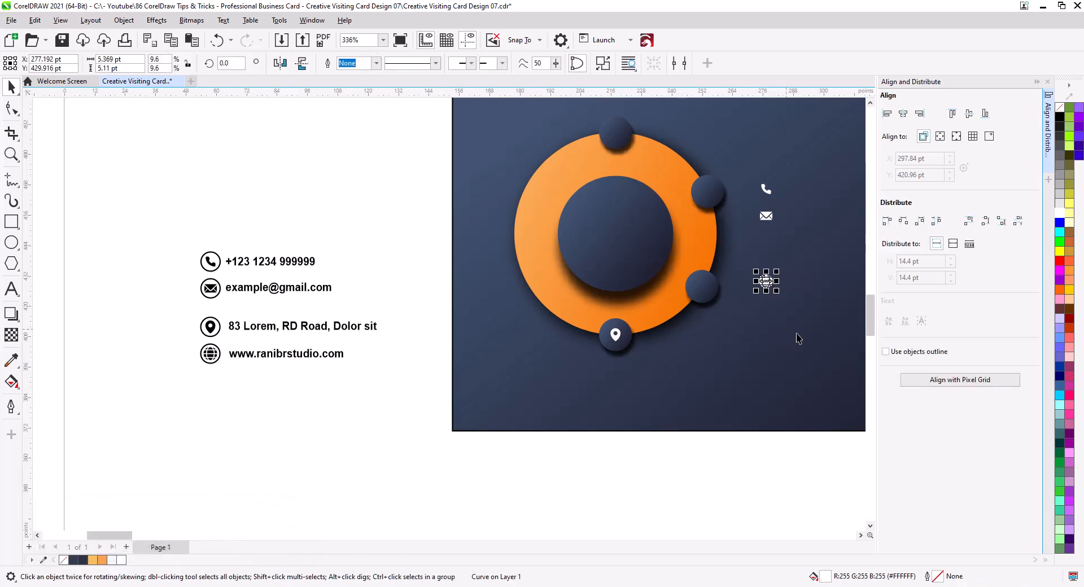
pyautogui.keyDown('shift'); pyautogui.click(700, 292); pyautogui.keyUp('shift')
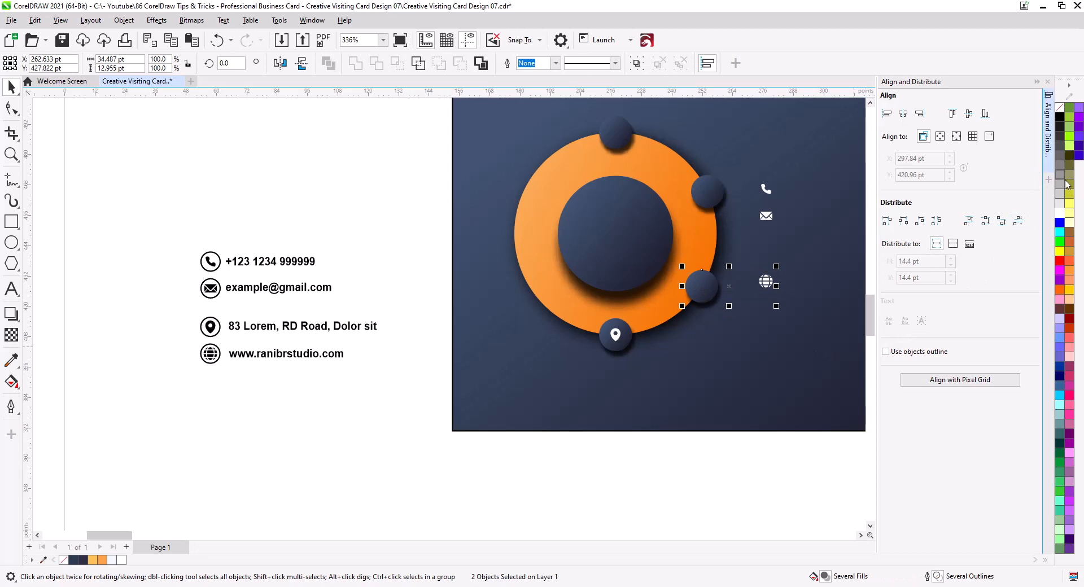
pyautogui.click(904, 115)
pyautogui.click(969, 113)
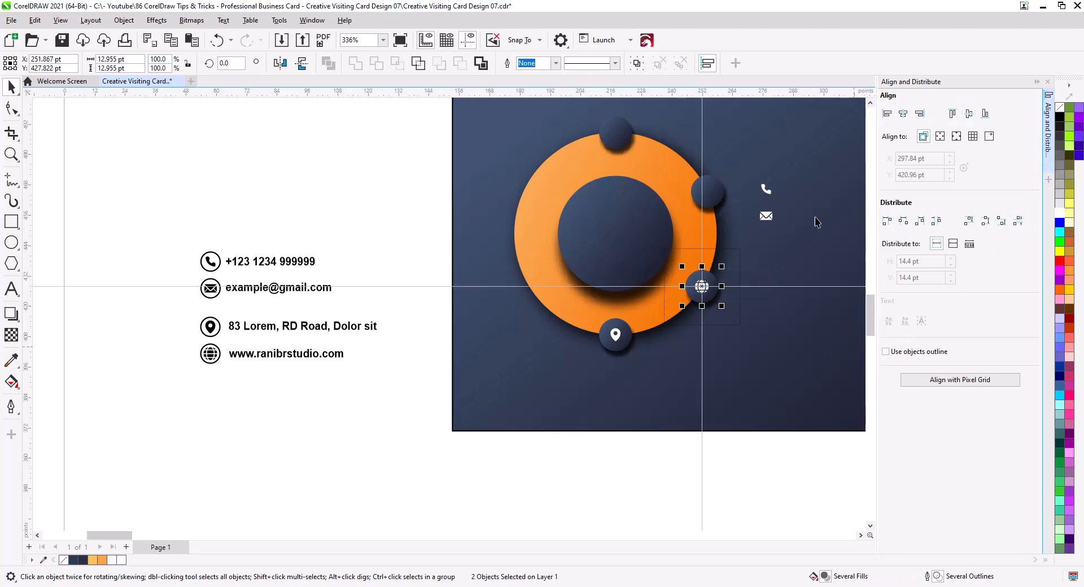
# Centre the white envelope icon horizontally and vertically on the ring's upper-right small circle
pyautogui.click(767, 220)
pyautogui.keyDown('shift'); pyautogui.click(708, 191); pyautogui.keyUp('shift')
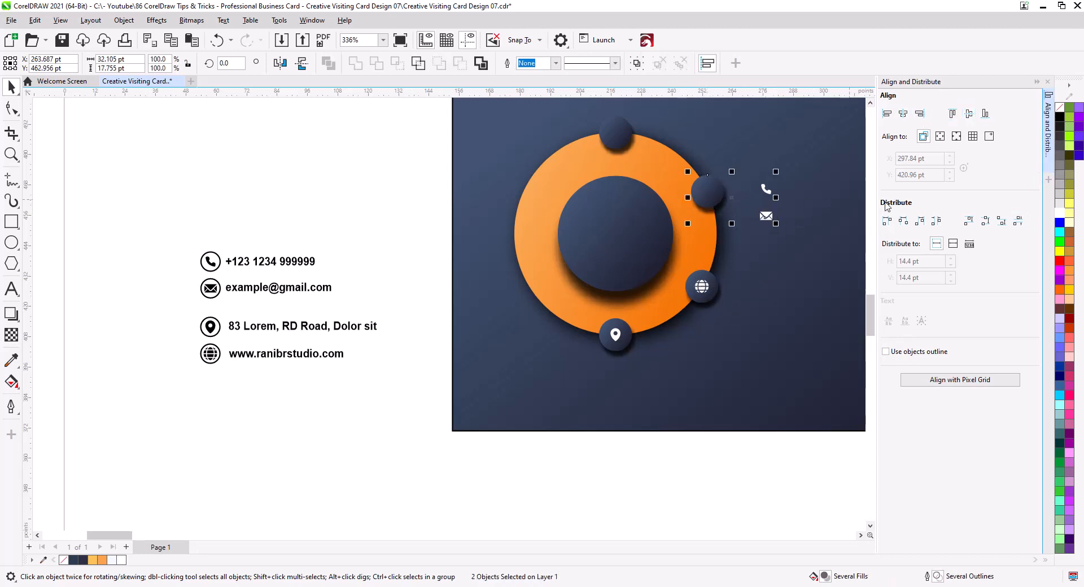
pyautogui.click(903, 115)
pyautogui.click(969, 113)
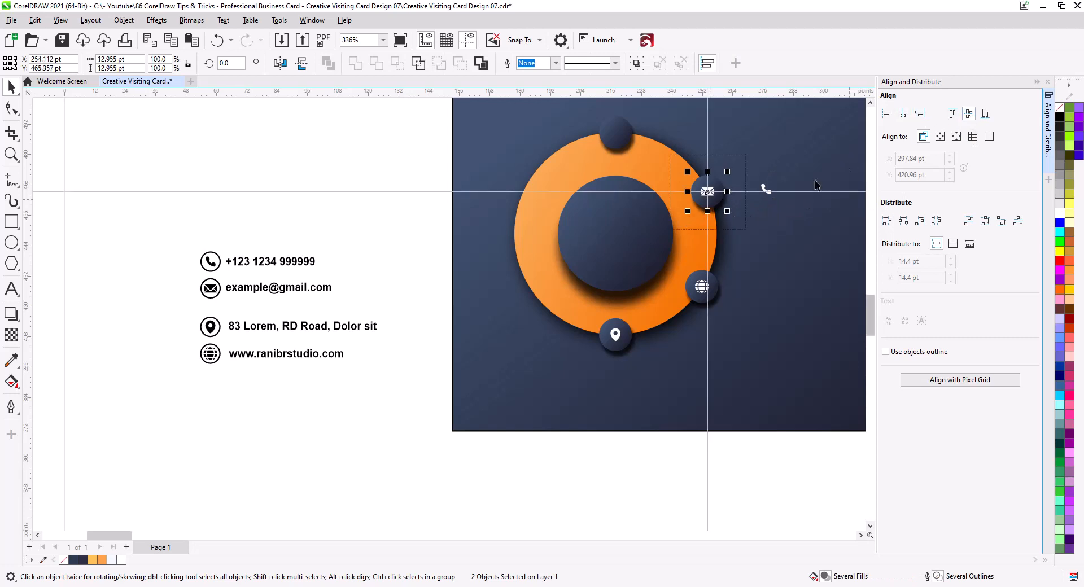
# Centre the white phone icon horizontally and vertically on the ring's top small circle
pyautogui.click(765, 190)
pyautogui.keyDown('shift'); pyautogui.click(615, 131); pyautogui.keyUp('shift')
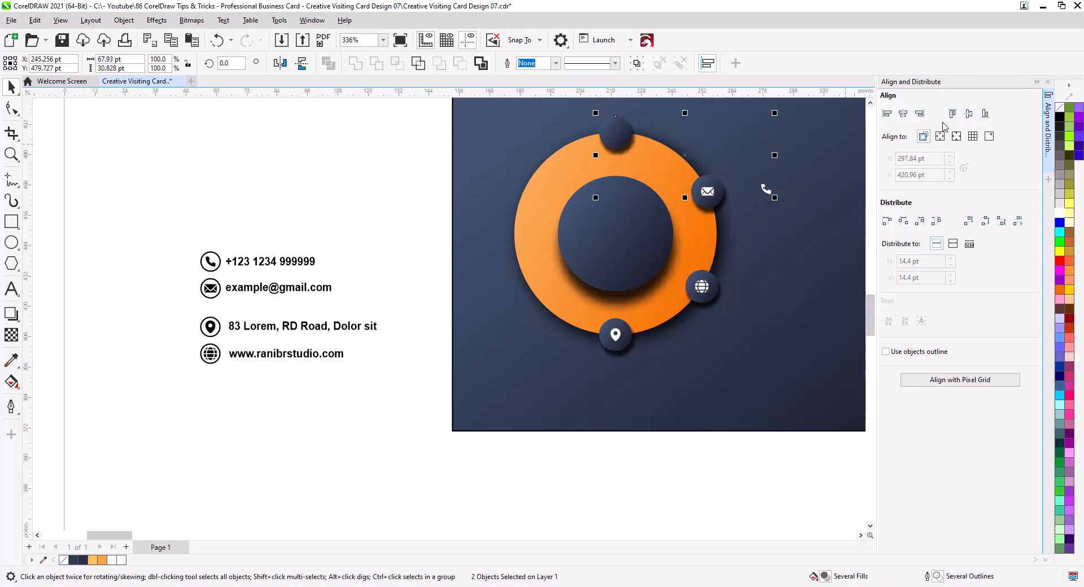
pyautogui.click(902, 114)
pyautogui.click(970, 115)
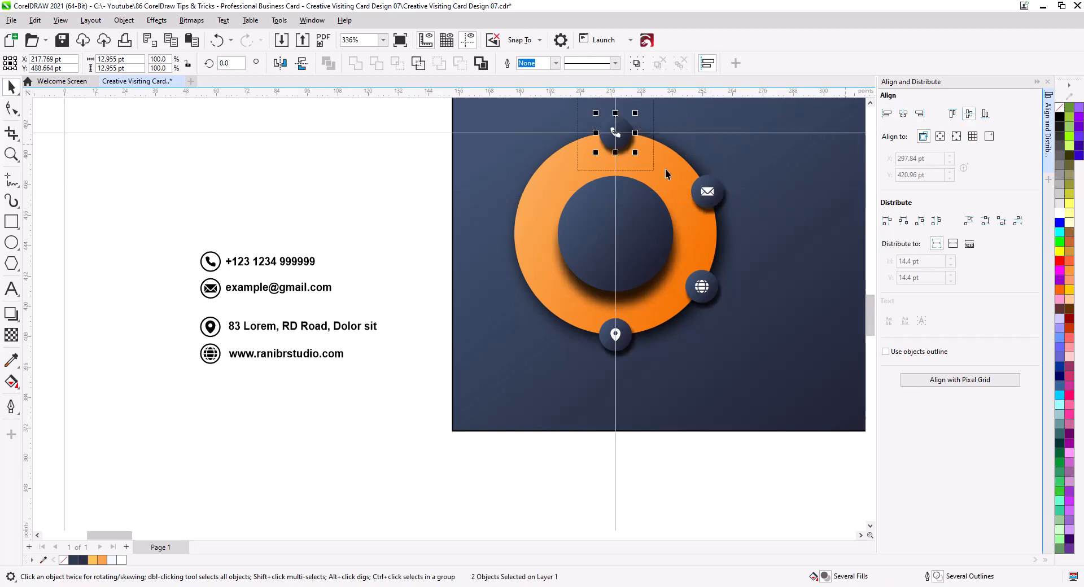
# Enlarge the location pin to about 5.8 by 7.4 pt and scale up the globe icon about its centre to 129%
pyautogui.scroll(3, 617, 339)
pyautogui.click(167, 217)
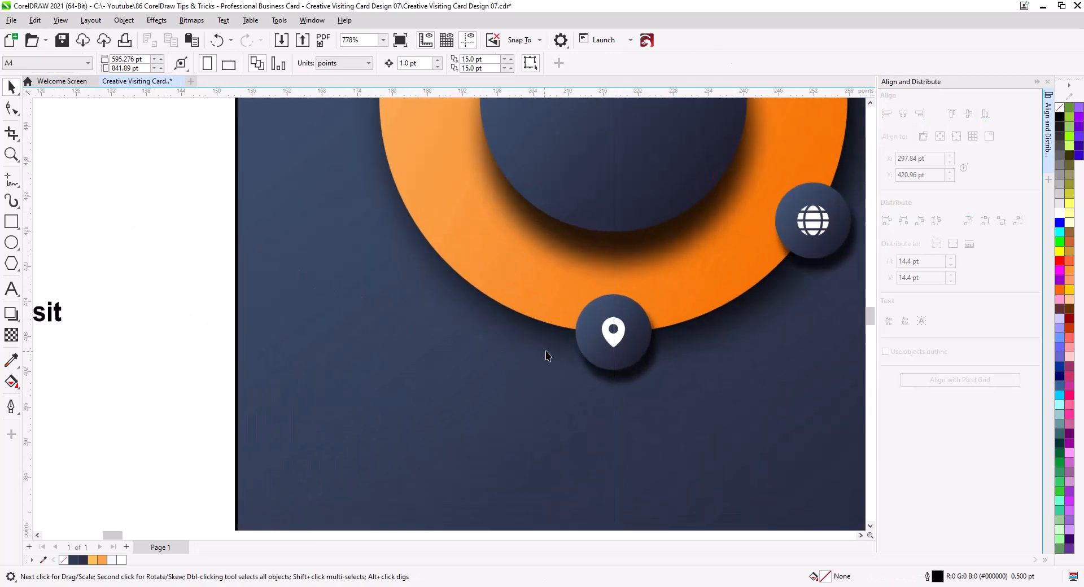
pyautogui.click(619, 342)
pyautogui.moveTo(631, 353); pyautogui.dragTo(638, 362)
pyautogui.moveTo(752, 339); pyautogui.dragTo(527, 433)
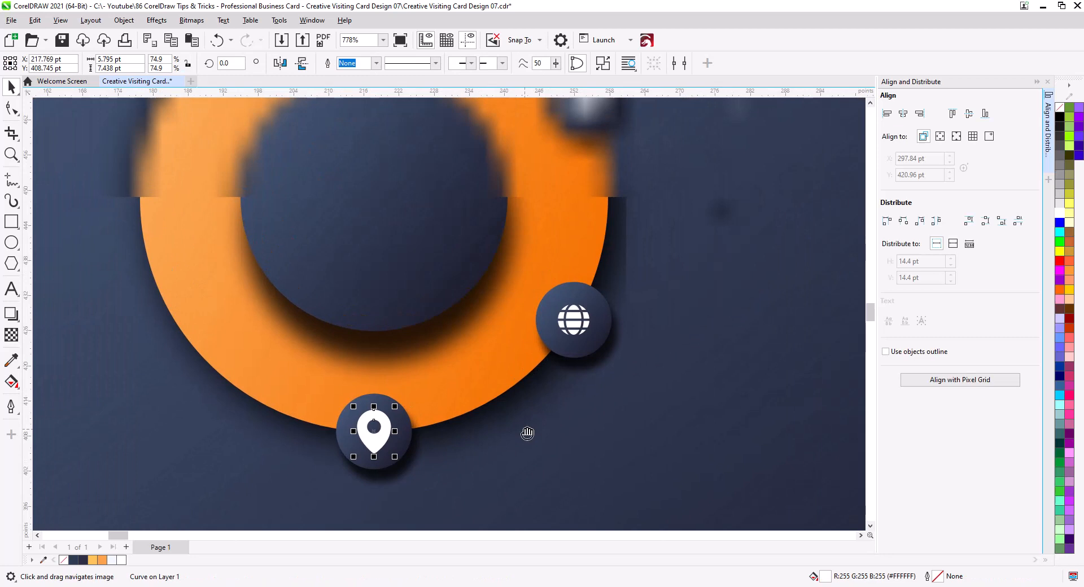
pyautogui.click(577, 328)
pyautogui.moveTo(593, 339); pyautogui.dragTo(599, 344)
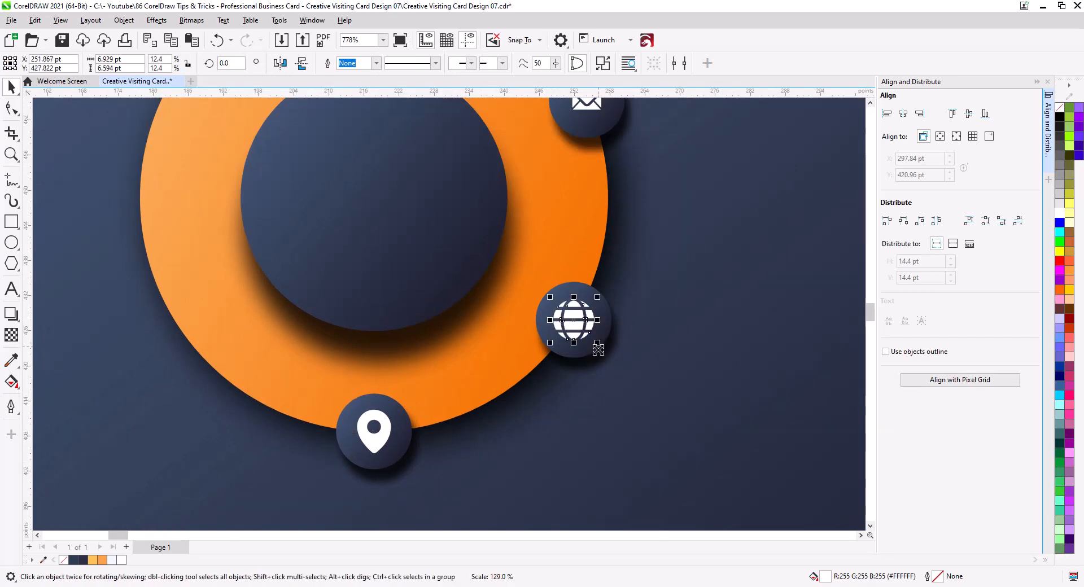
pyautogui.moveTo(631, 251); pyautogui.dragTo(632, 411)
# Enlarge the envelope icon to about 7.1 by 4.7 pt and the phone icon to about 5.6 pt wide, keeping both centred
pyautogui.click(595, 263)
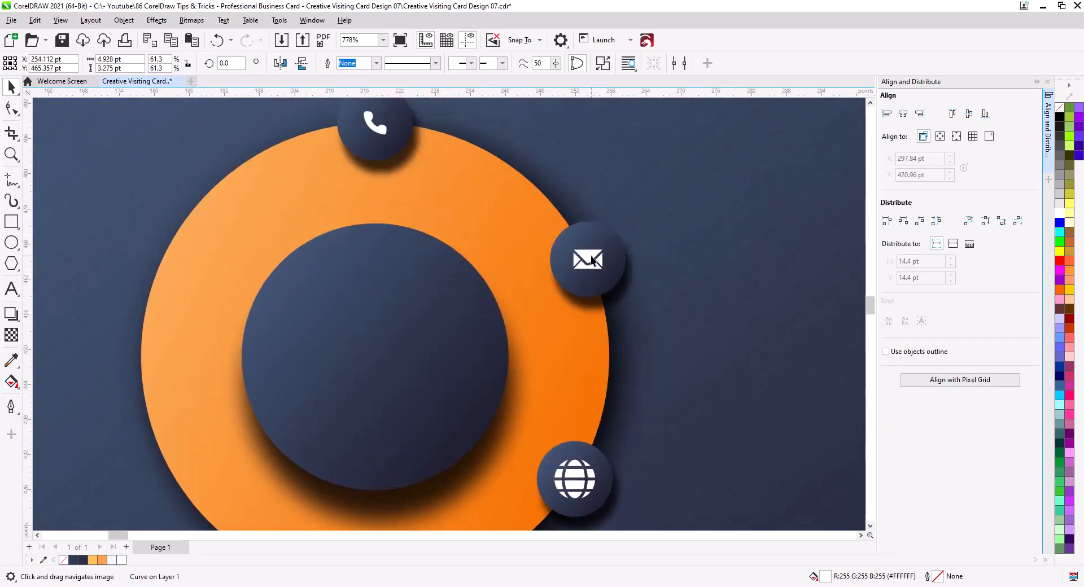
pyautogui.moveTo(604, 272); pyautogui.dragTo(612, 276)
pyautogui.moveTo(511, 212); pyautogui.dragTo(554, 244)
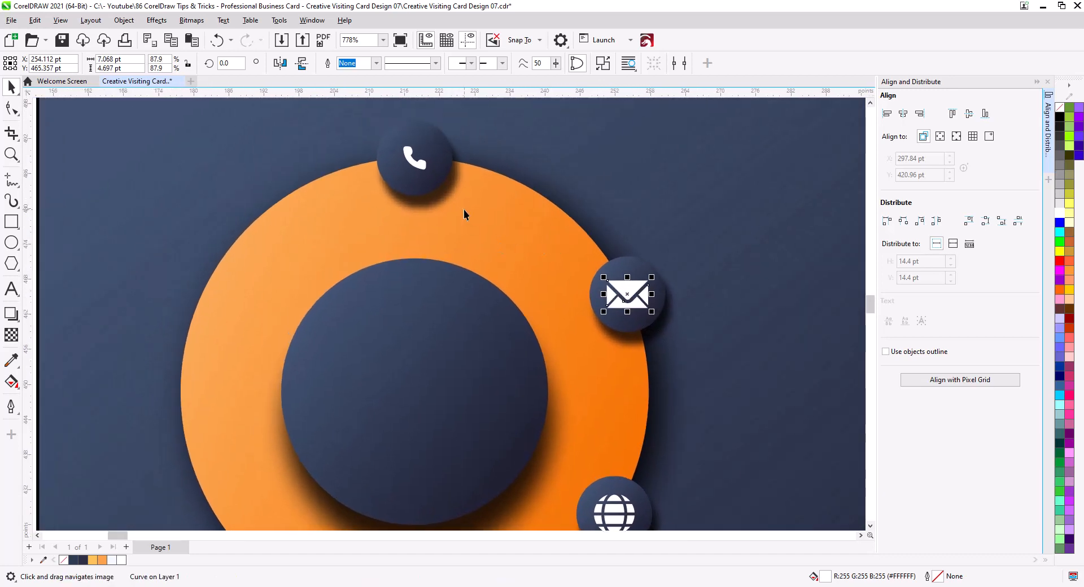
pyautogui.click(419, 170)
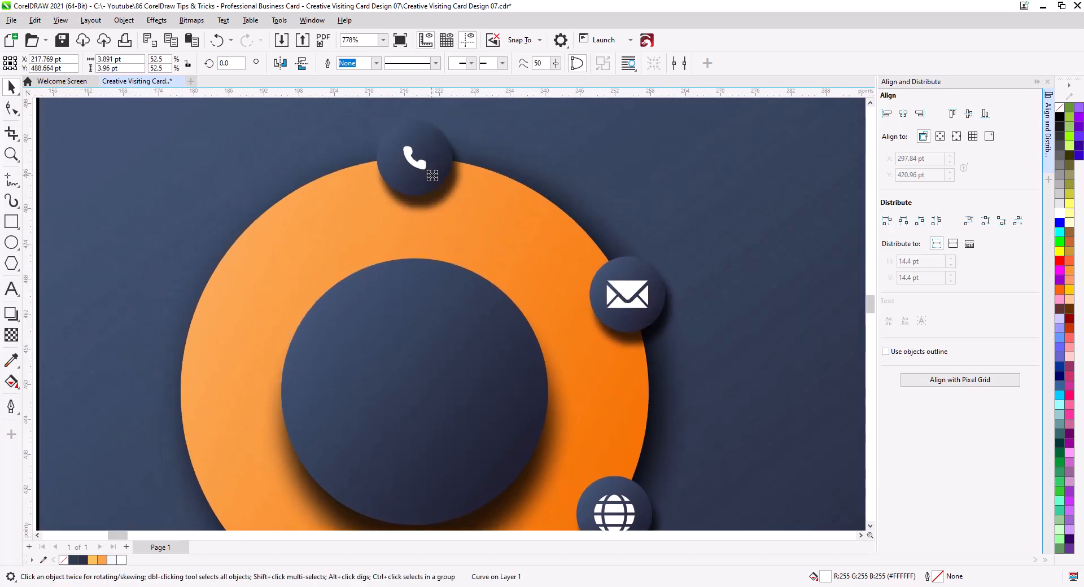
pyautogui.moveTo(429, 173); pyautogui.dragTo(439, 185)
pyautogui.scroll(-3, 481, 187)
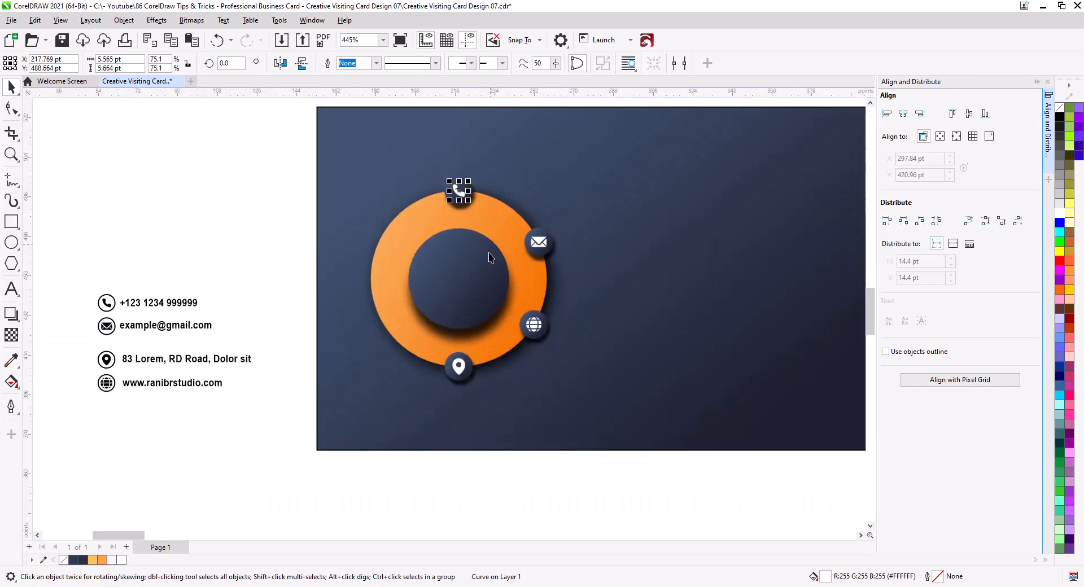
pyautogui.moveTo(503, 274); pyautogui.dragTo(475, 273)
pyautogui.click(160, 274)
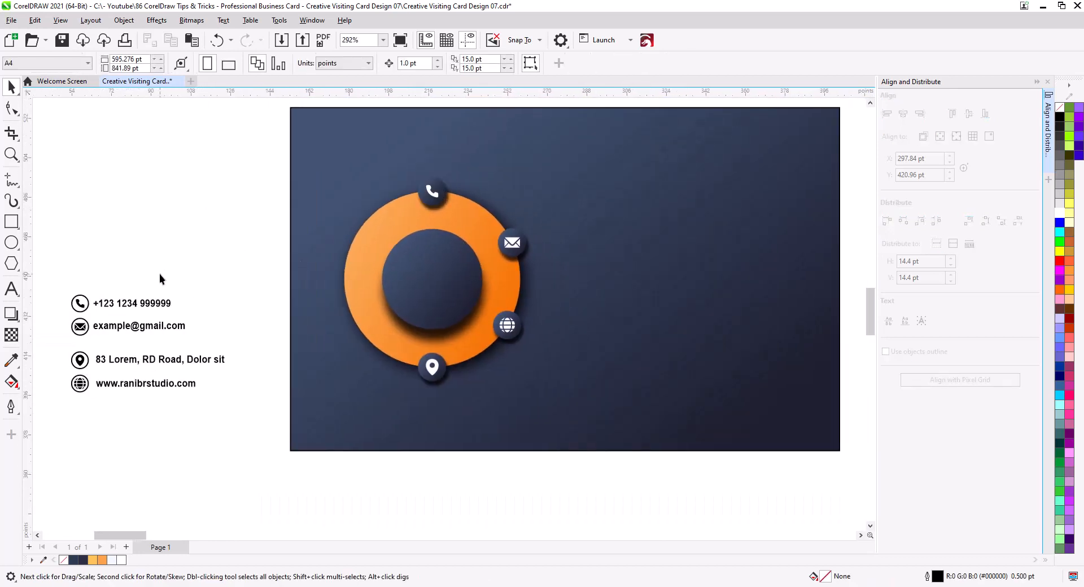
# Copy the phone, e-mail, address and website texts from the contact details onto the card, with a white fill
pyautogui.click(114, 305)
pyautogui.keyDown('shift'); pyautogui.click(120, 330); pyautogui.keyUp('shift')
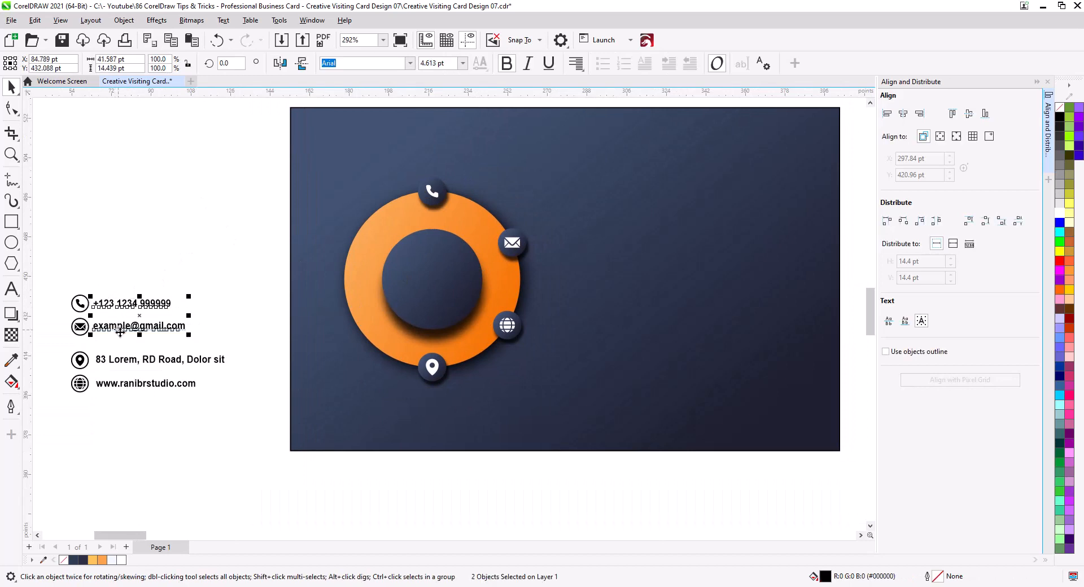
pyautogui.keyDown('shift'); pyautogui.click(127, 362); pyautogui.keyUp('shift')
pyautogui.keyDown('shift'); pyautogui.click(125, 384); pyautogui.keyUp('shift')
pyautogui.moveTo(125, 384); pyautogui.dragTo(584, 234)
pyautogui.click(610, 259)
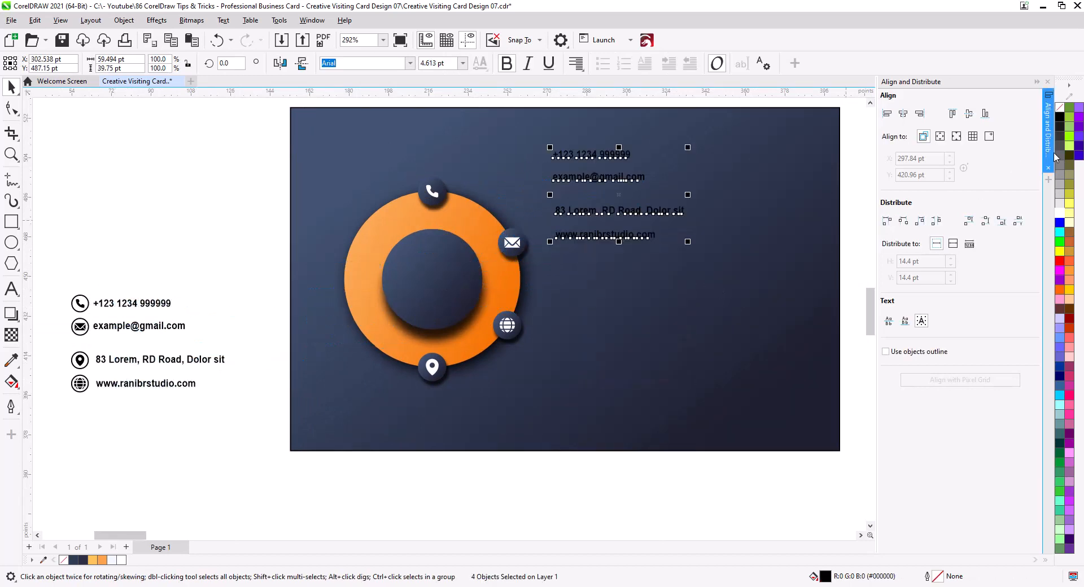
pyautogui.click(1059, 216)
pyautogui.click(214, 166)
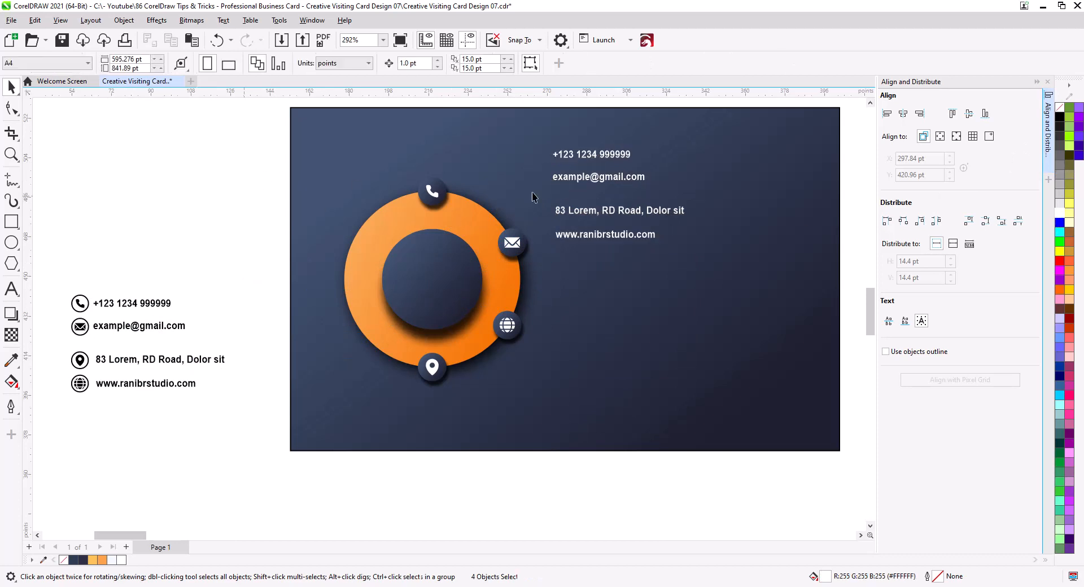
# Place the phone text above its icon, the address below the pin, and the website and e-mail texts beside their icons
pyautogui.moveTo(579, 160); pyautogui.dragTo(455, 171)
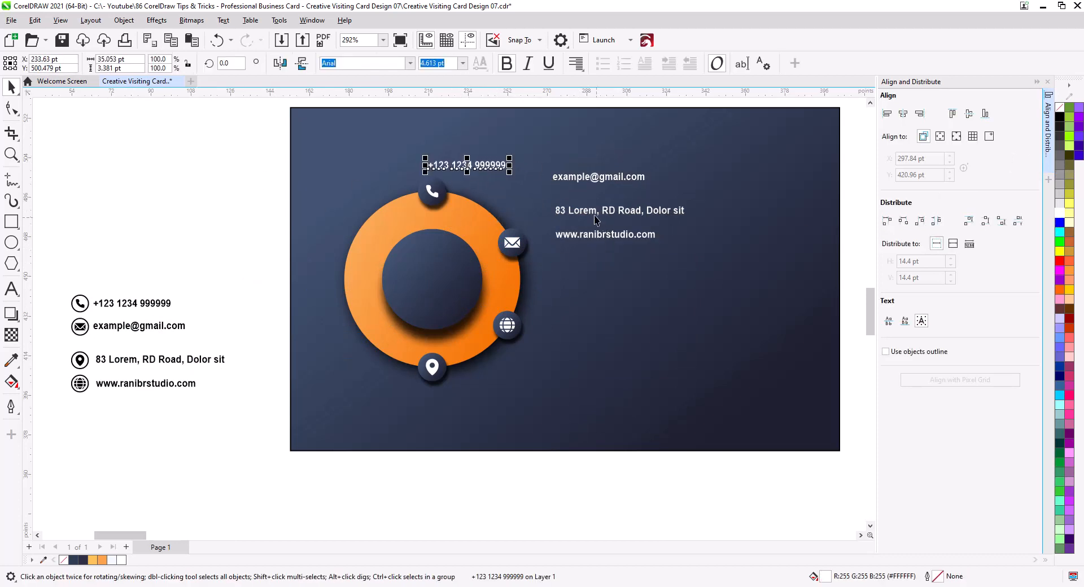
pyautogui.moveTo(594, 216); pyautogui.dragTo(472, 396)
pyautogui.press('Escape')
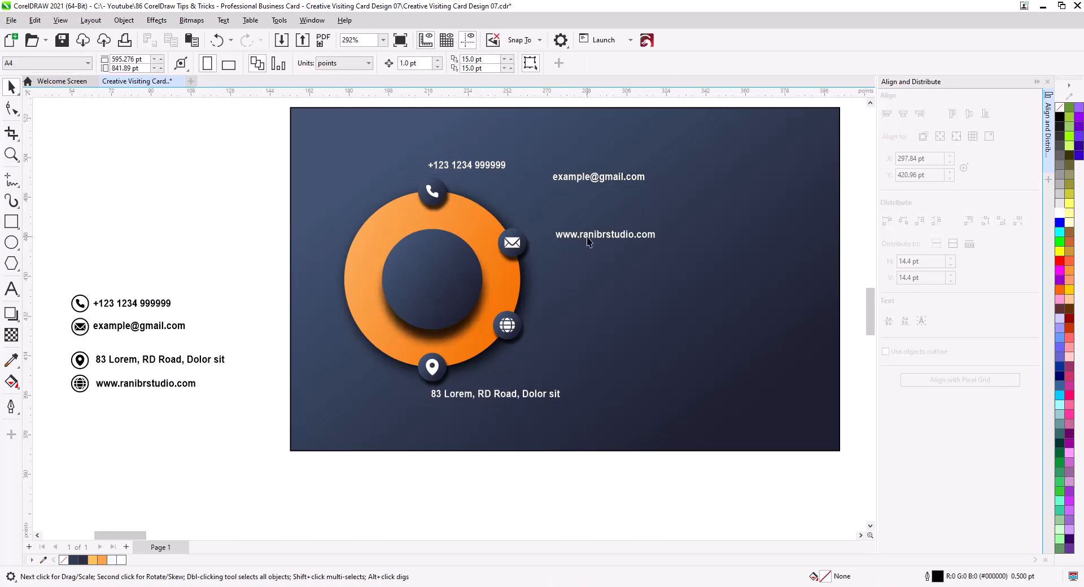
pyautogui.moveTo(587, 242); pyautogui.dragTo(560, 331)
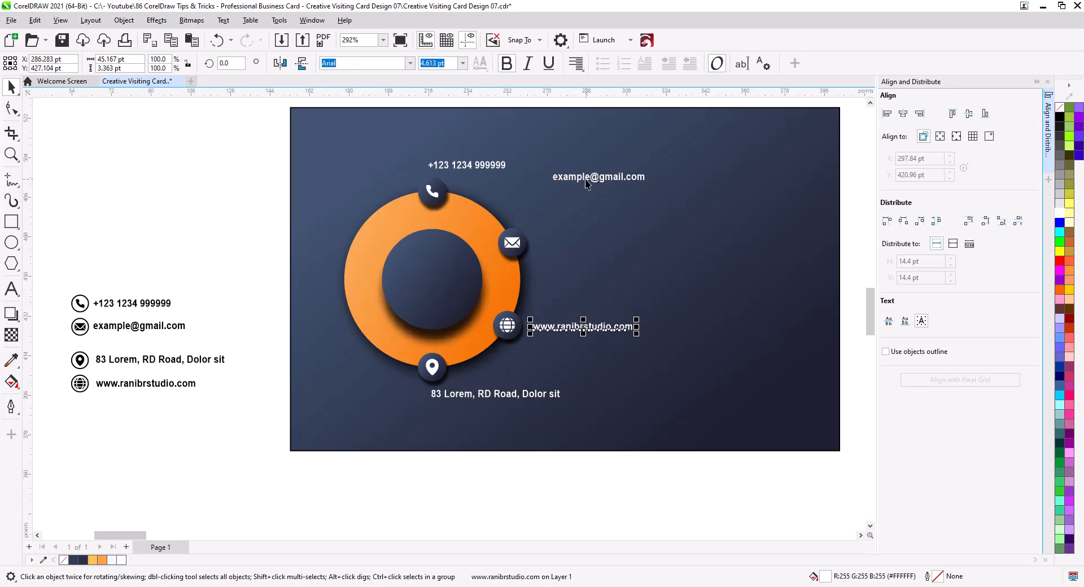
pyautogui.moveTo(587, 183); pyautogui.dragTo(568, 250)
# Centre the e-mail and website texts vertically on their respective small circles
pyautogui.keyDown('shift'); pyautogui.click(505, 252); pyautogui.keyUp('shift')
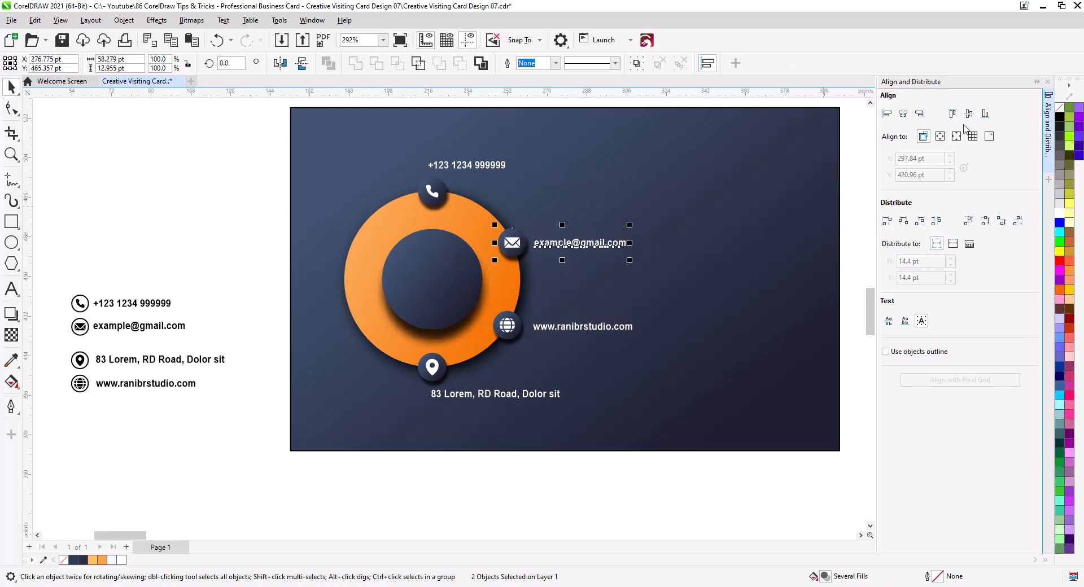
pyautogui.click(969, 114)
pyautogui.click(582, 326)
pyautogui.keyDown('shift'); pyautogui.click(507, 325); pyautogui.keyUp('shift')
pyautogui.click(968, 118)
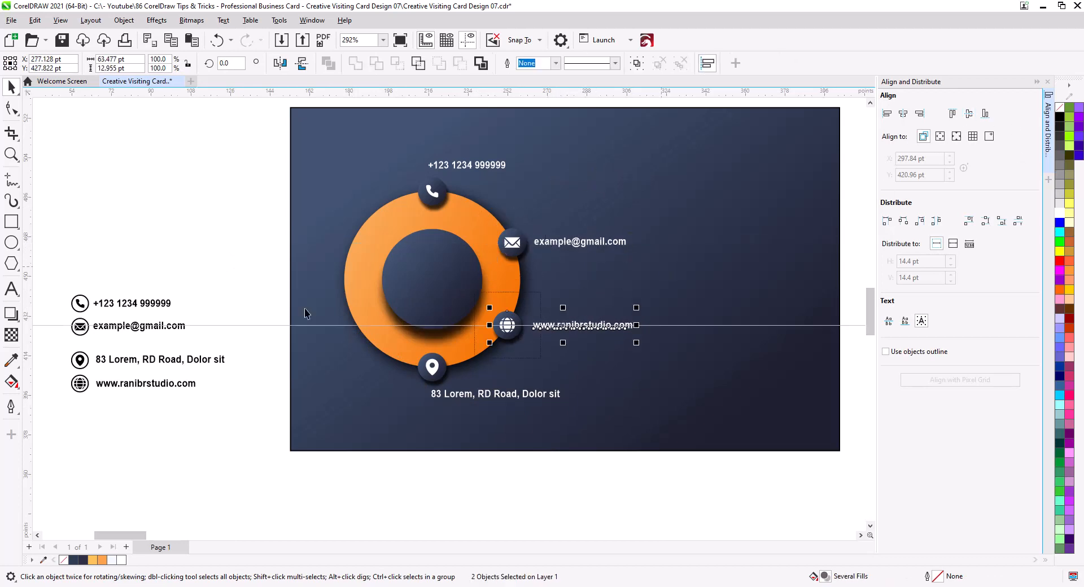
pyautogui.click(492, 423)
# Align the left edges of the website and e-mail texts on the card
pyautogui.click(561, 331)
pyautogui.keyDown('shift'); pyautogui.click(562, 244); pyautogui.keyUp('shift')
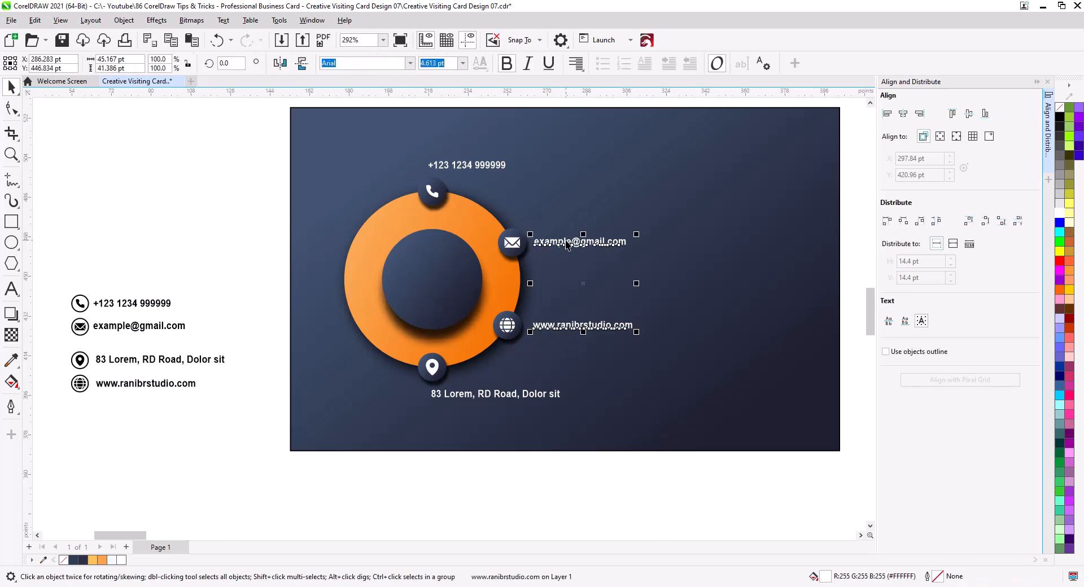
pyautogui.click(887, 114)
pyautogui.click(215, 236)
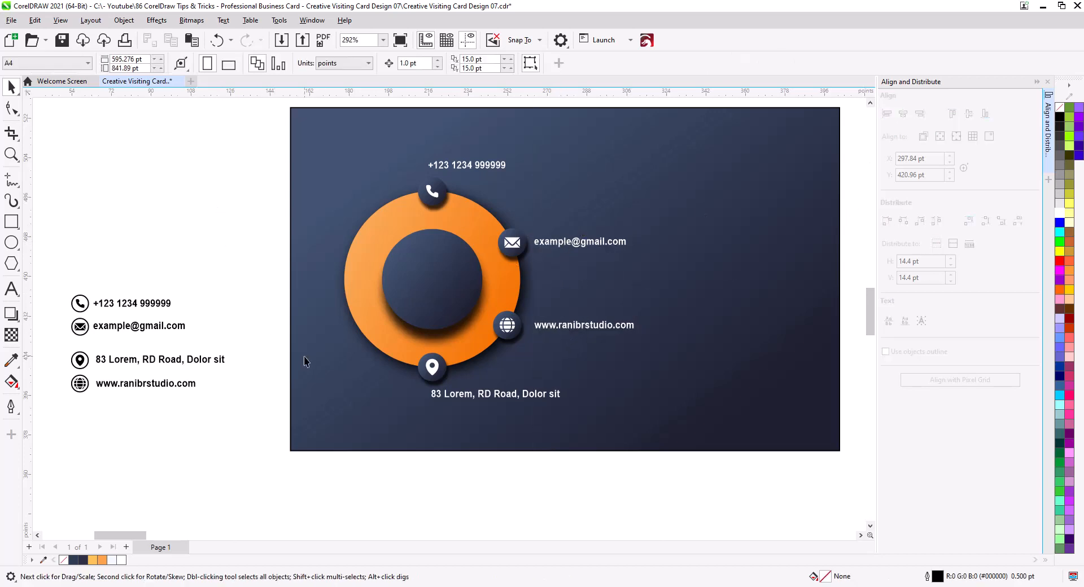
# Break the card's address text into two lines after the road name, dropping the comma, and tighten its line spacing
pyautogui.doubleClick(523, 407)
pyautogui.press('BackSpace')
pyautogui.press('Return')
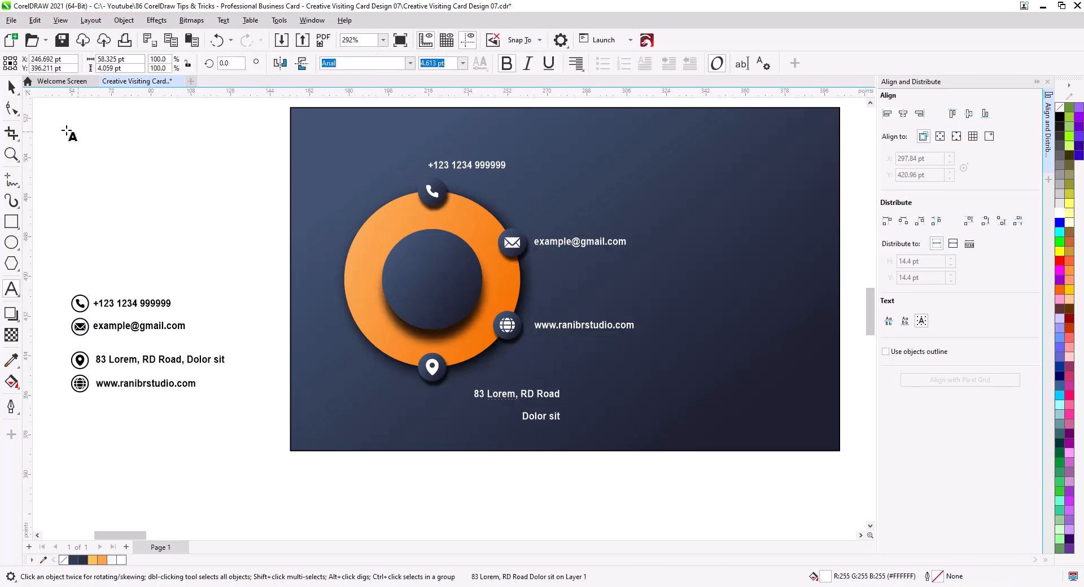
pyautogui.click(11, 87)
pyautogui.click(11, 108)
pyautogui.moveTo(470, 425); pyautogui.dragTo(471, 412)
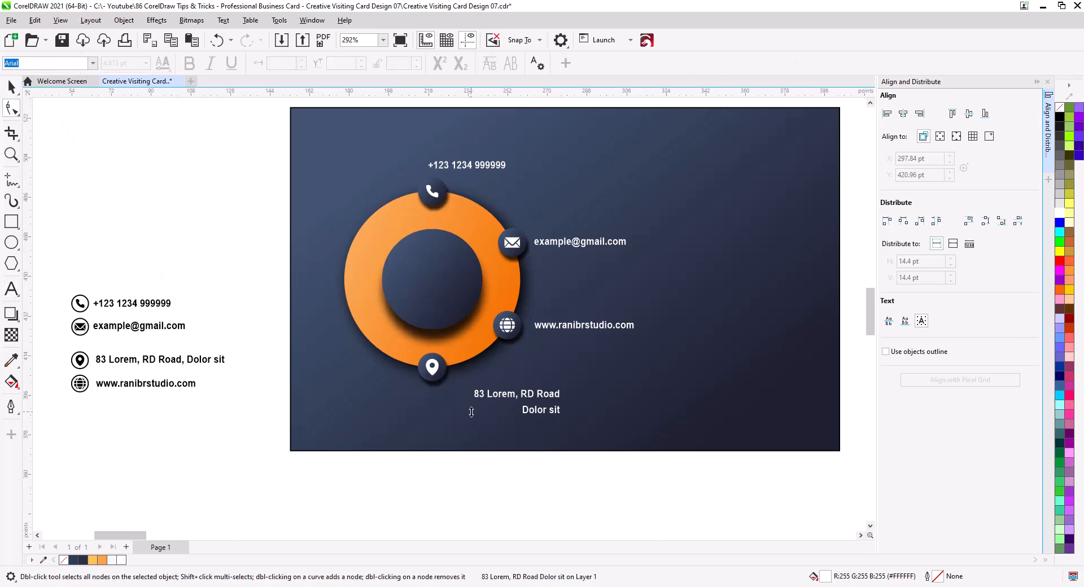
pyautogui.press('space')
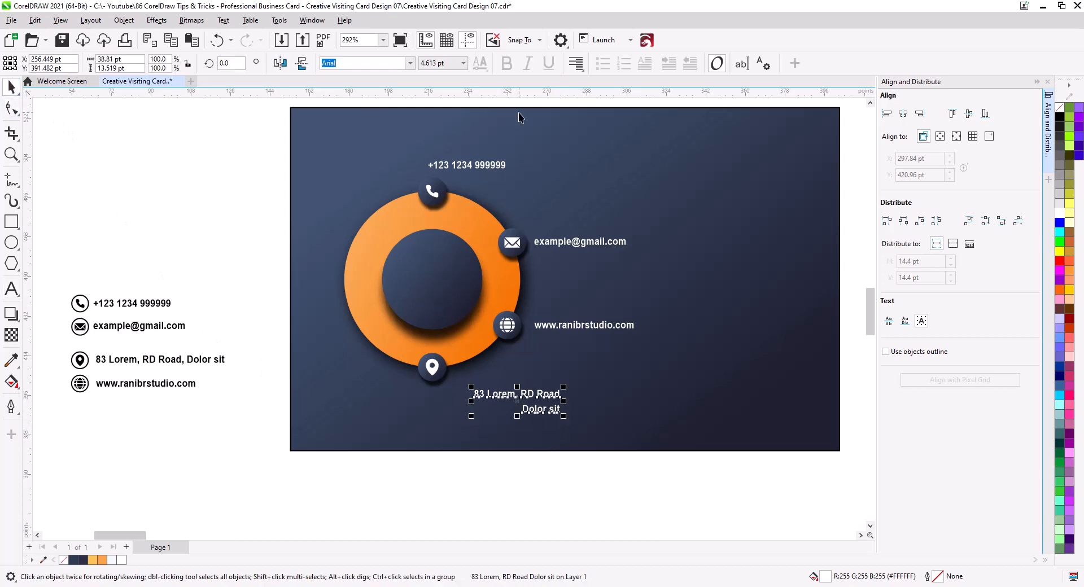
# Left-justify the two-line address and align its left edge with the phone text
pyautogui.click(582, 71)
pyautogui.click(592, 100)
pyautogui.keyDown('shift'); pyautogui.click(466, 165); pyautogui.keyUp('shift')
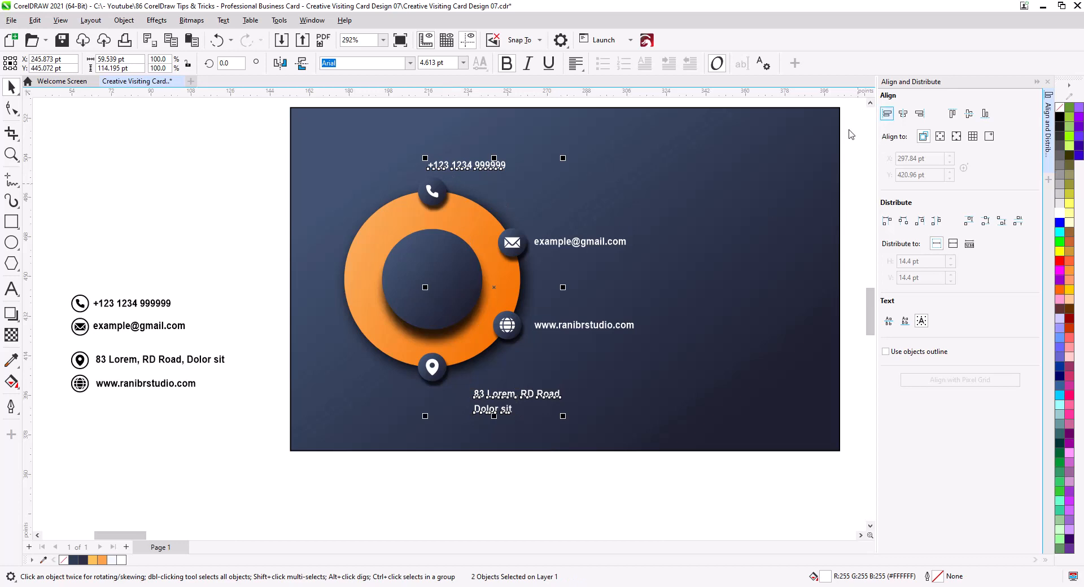
pyautogui.press('l')
pyautogui.click(232, 218)
pyautogui.click(446, 170)
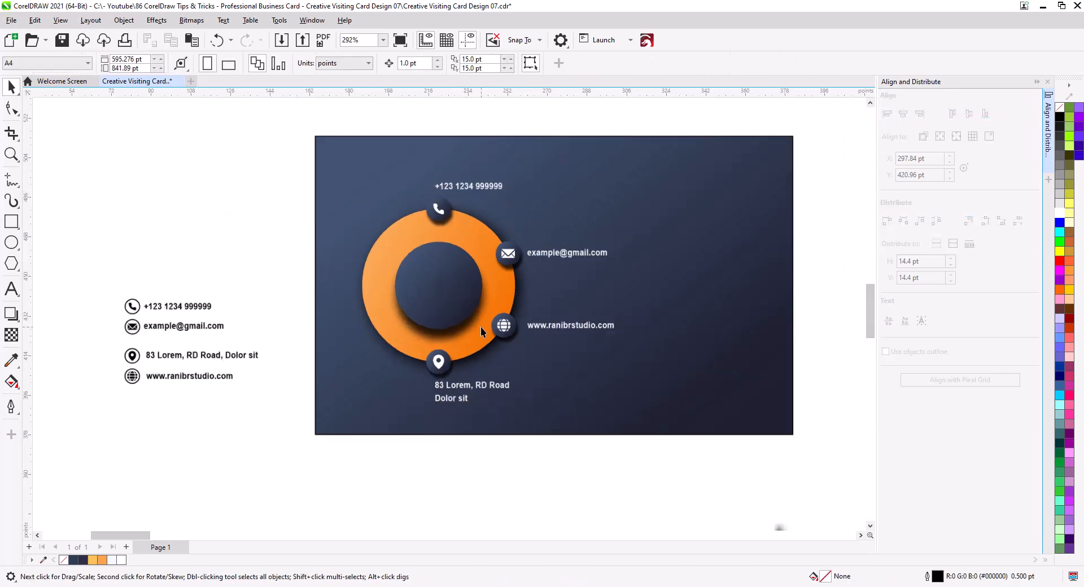
# Delete the original contact details with their icons beside the card
pyautogui.scroll(-2, 480, 327)
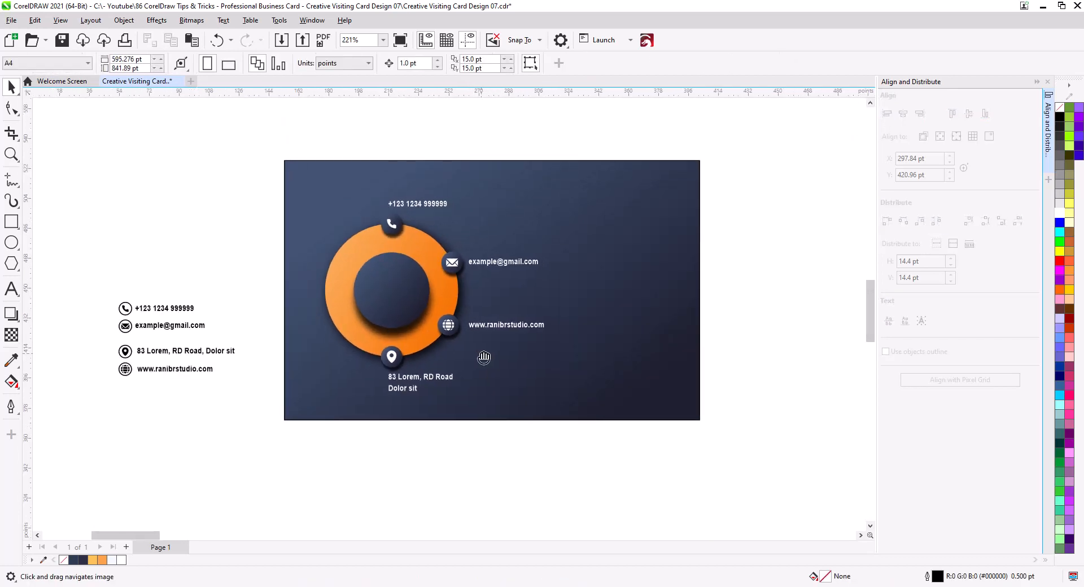
pyautogui.scroll(-2, 231, 300)
pyautogui.moveTo(249, 348); pyautogui.dragTo(367, 380)
pyautogui.moveTo(269, 309); pyautogui.dragTo(361, 378)
pyautogui.press('Delete')
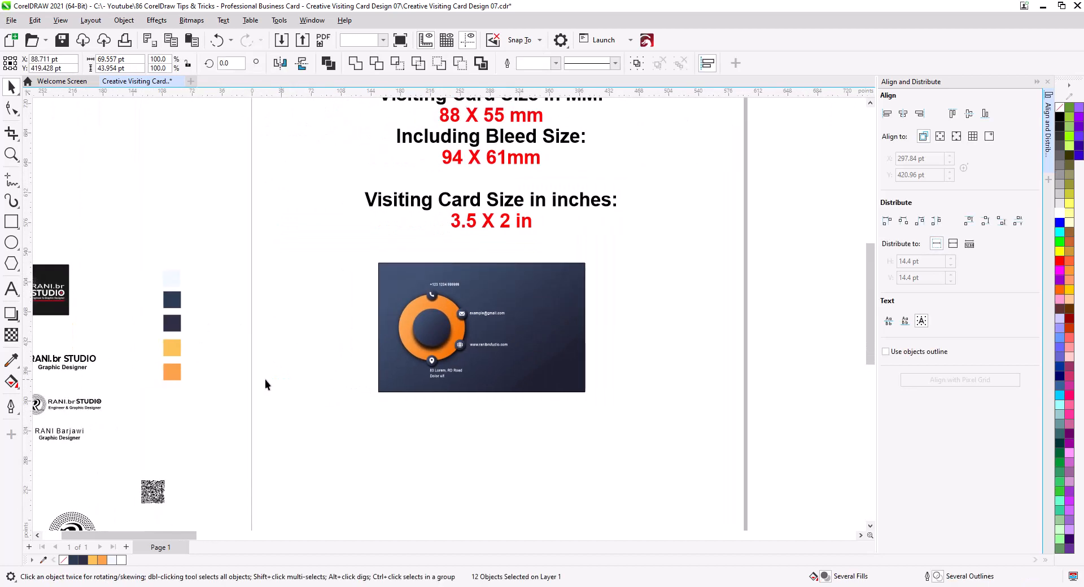
# Copy the RANI.br STUDIO logo with the round emblem to the card's upper-right area
pyautogui.moveTo(136, 380); pyautogui.dragTo(238, 364)
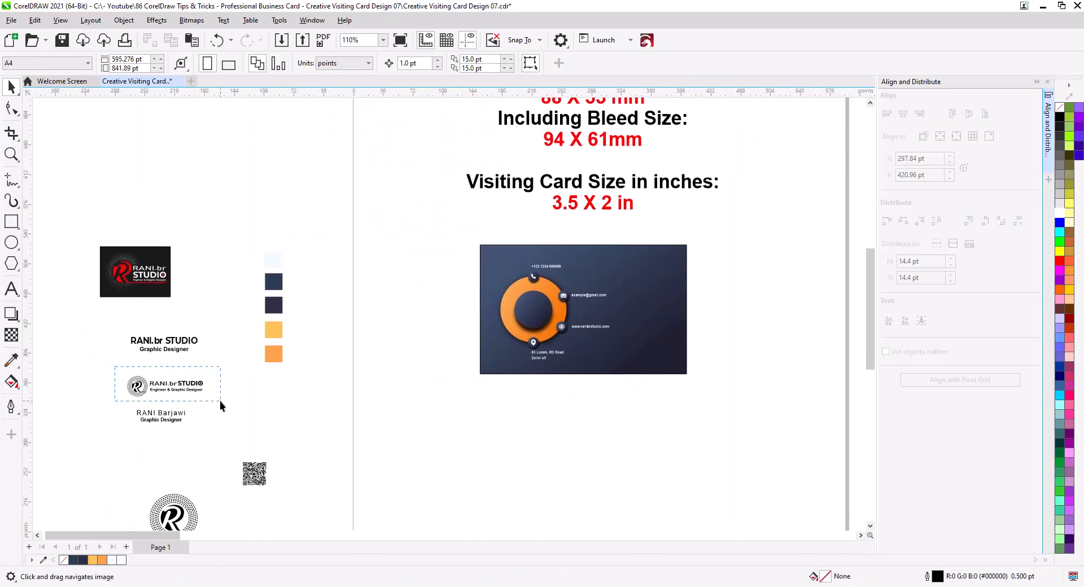
pyautogui.moveTo(220, 405); pyautogui.dragTo(666, 261)
pyautogui.click(681, 288)
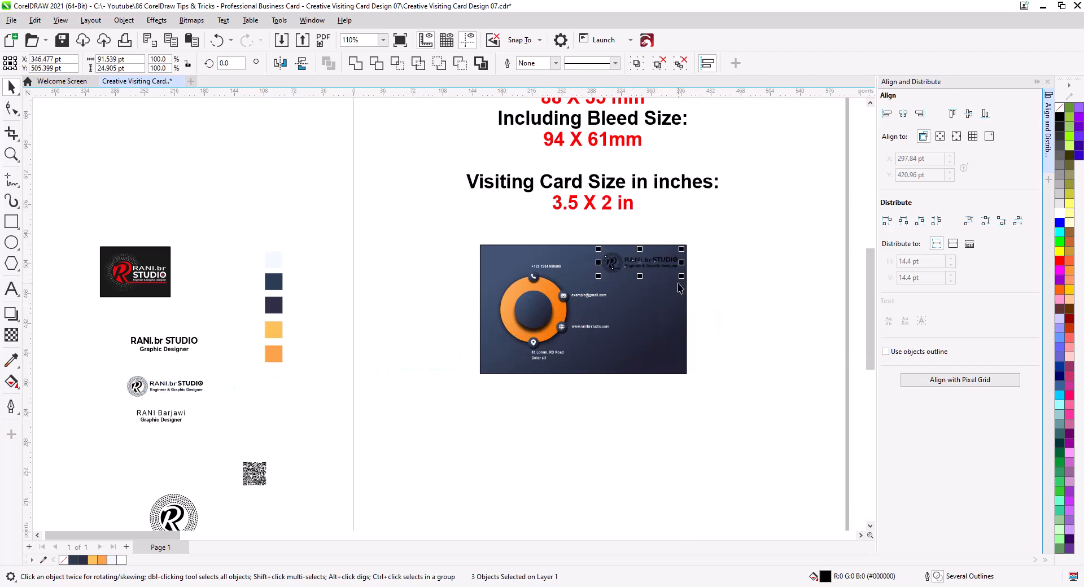
pyautogui.scroll(5, 692, 275)
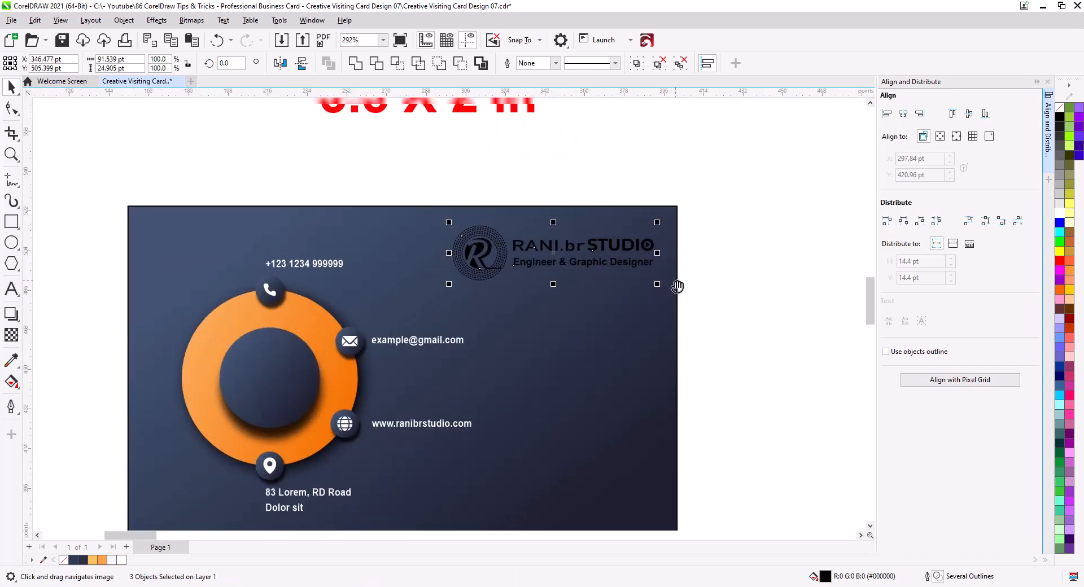
# Shrink the copied logo proportionally to about 74.5 by 20.3 pt
pyautogui.click(398, 336)
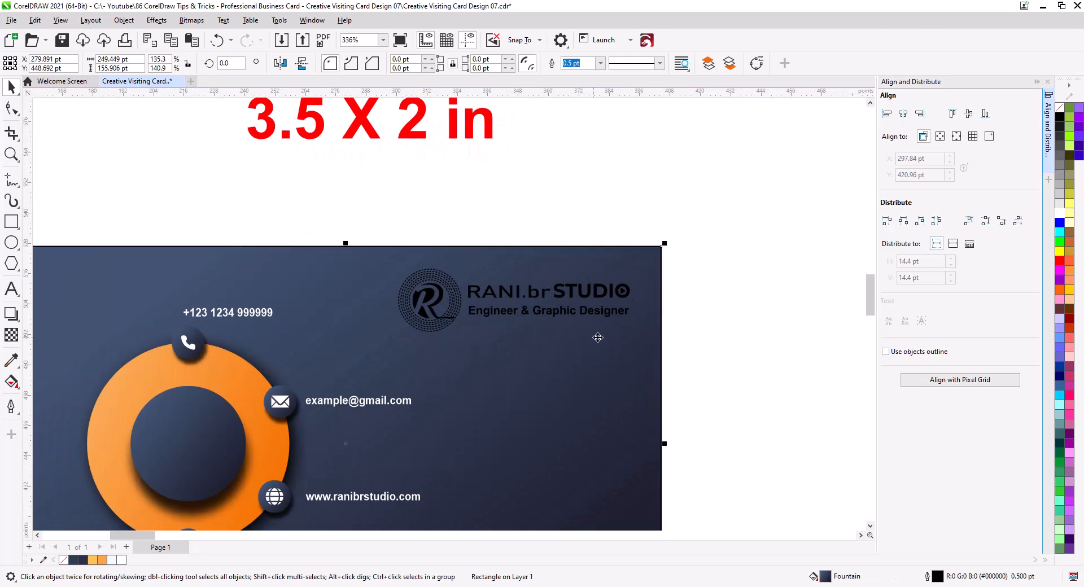
pyautogui.moveTo(694, 351); pyautogui.dragTo(341, 257)
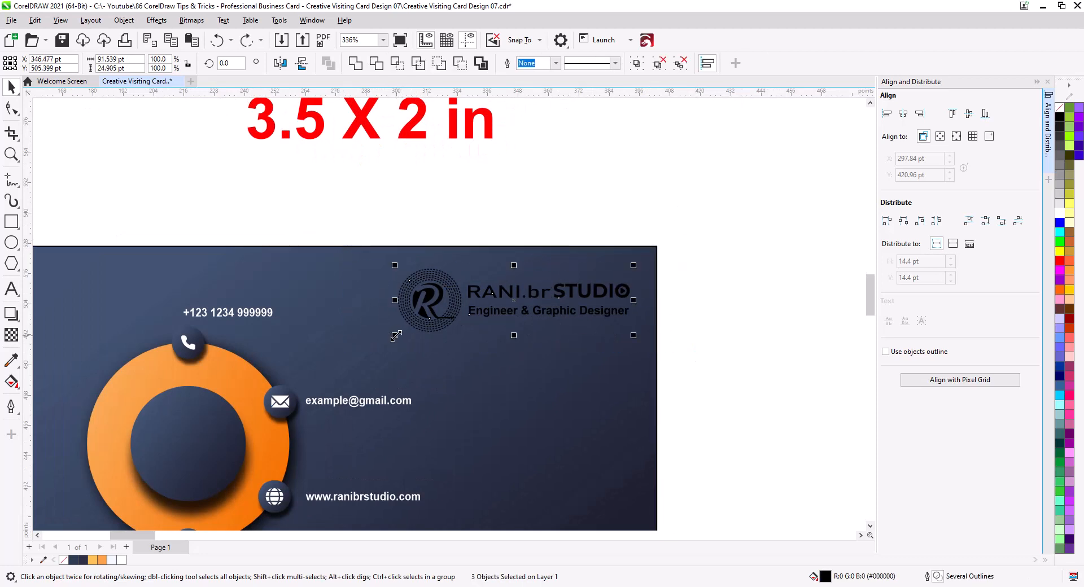
pyautogui.moveTo(397, 334); pyautogui.dragTo(440, 323)
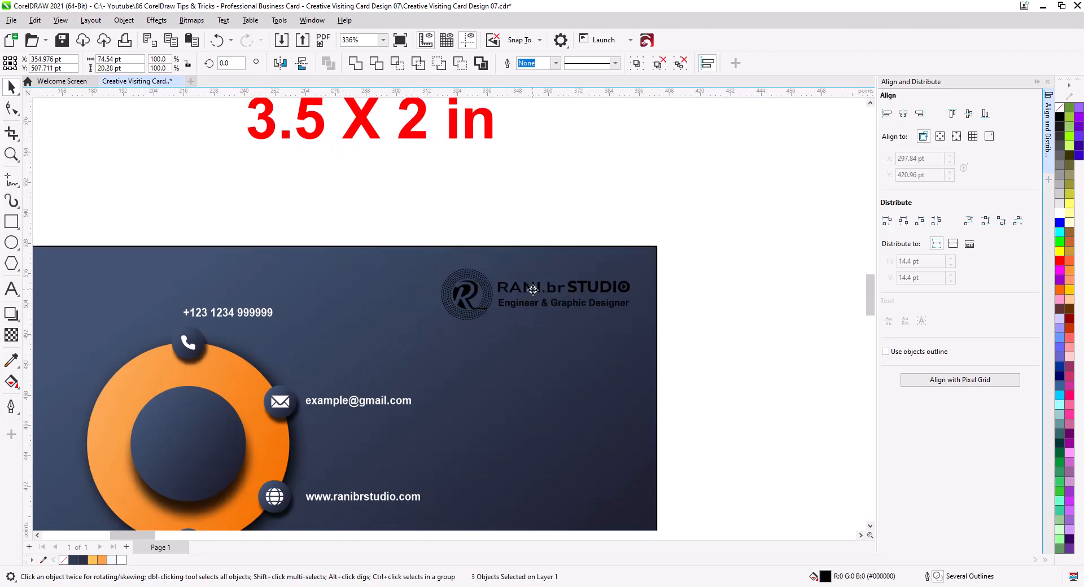
# Move the logo closer to the card's upper-right corner and fill it with white
pyautogui.moveTo(534, 294); pyautogui.dragTo(540, 286)
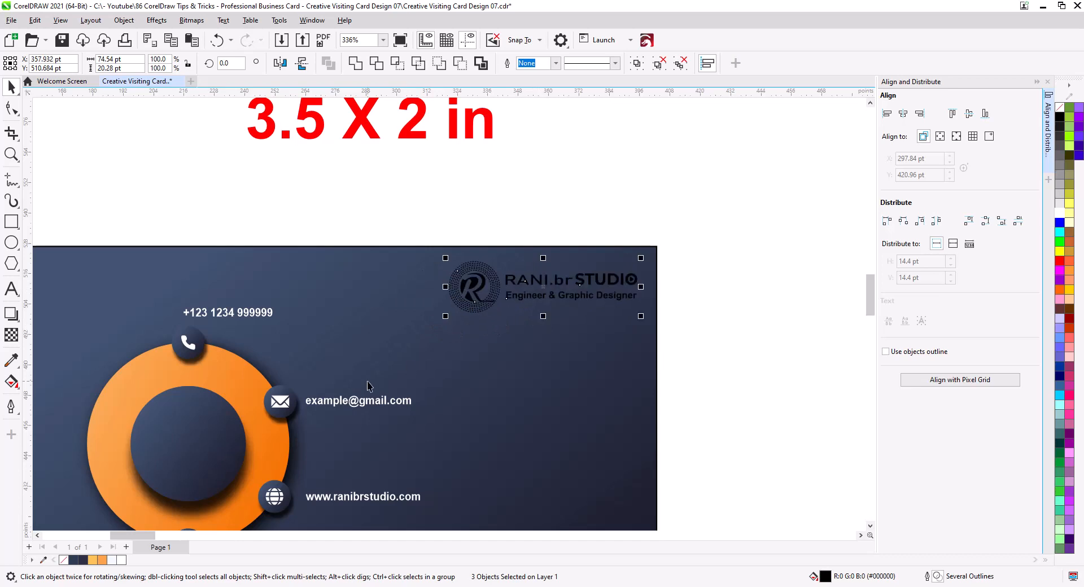
pyautogui.click(114, 560)
pyautogui.click(716, 341)
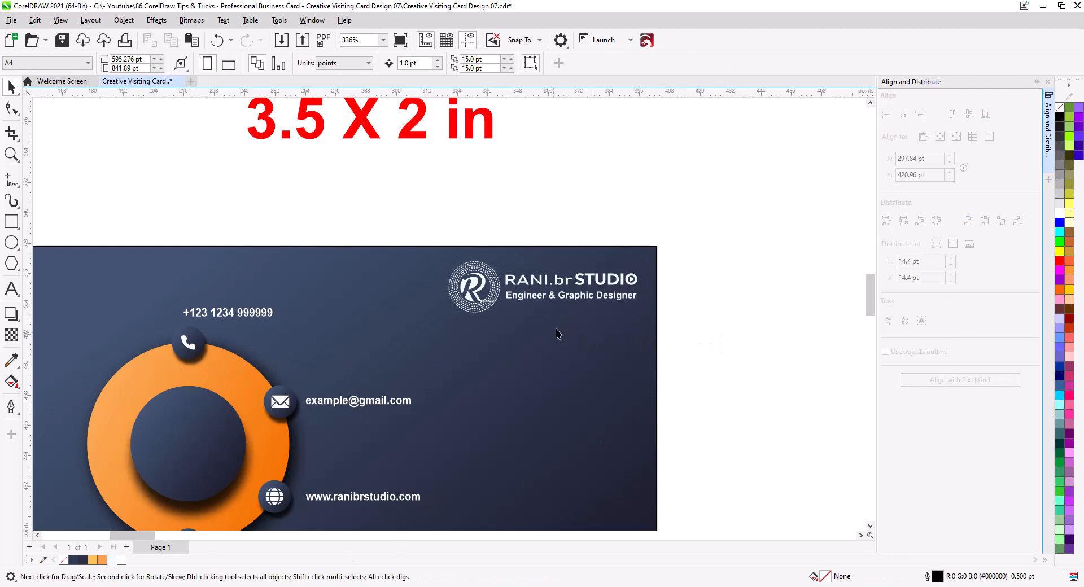
# Ungroup the logo's lettering so that the word STUDIO is selectable on its own
pyautogui.scroll(2, 581, 285)
pyautogui.click(587, 288)
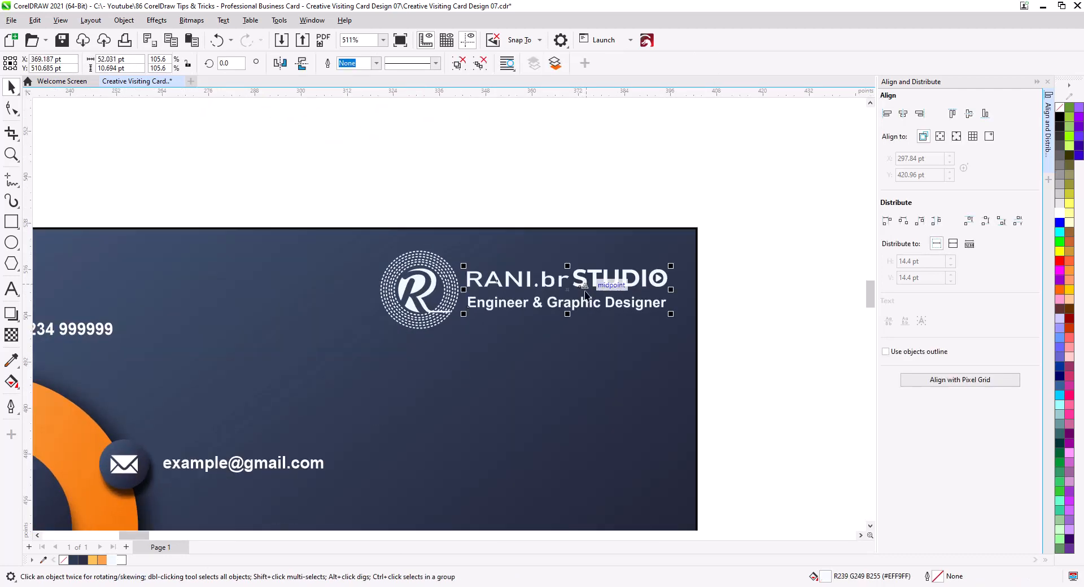
pyautogui.click(458, 65)
pyautogui.click(570, 254)
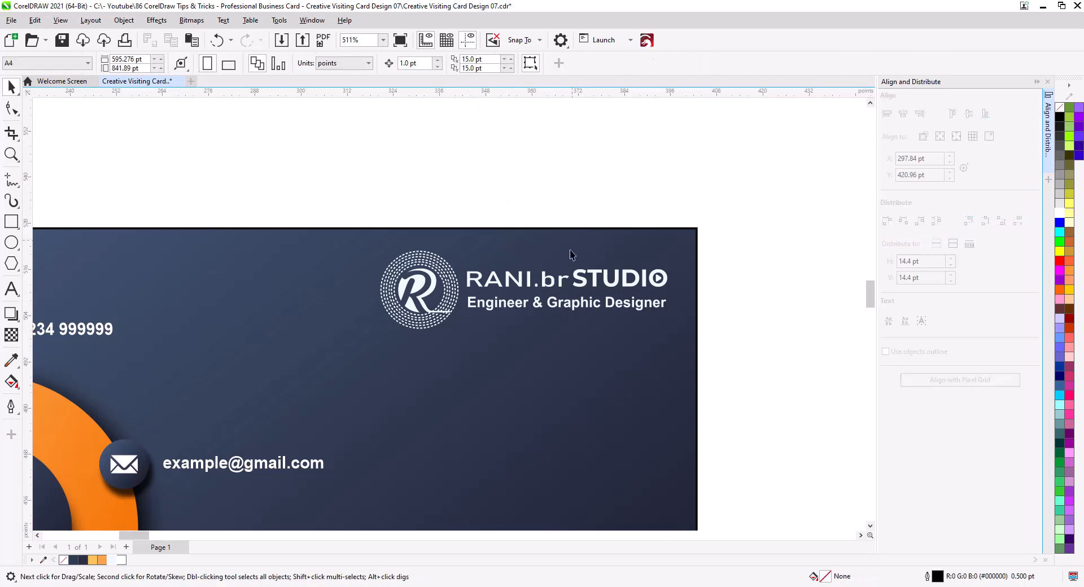
pyautogui.click(582, 282)
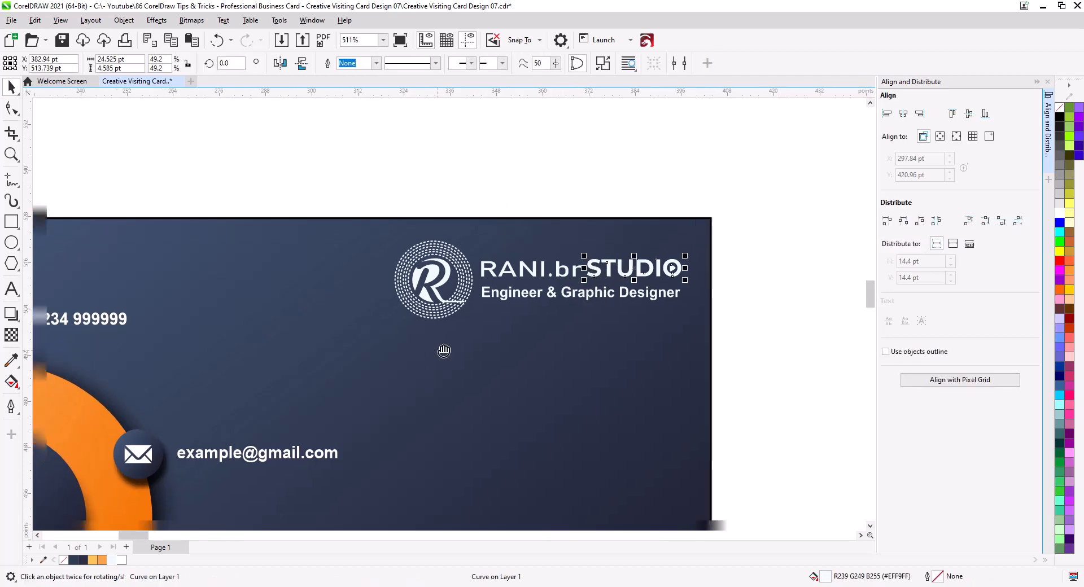
# Sample the orange from the card's ring and fill the word STUDIO in the logo with it
pyautogui.moveTo(443, 353); pyautogui.dragTo(557, 220)
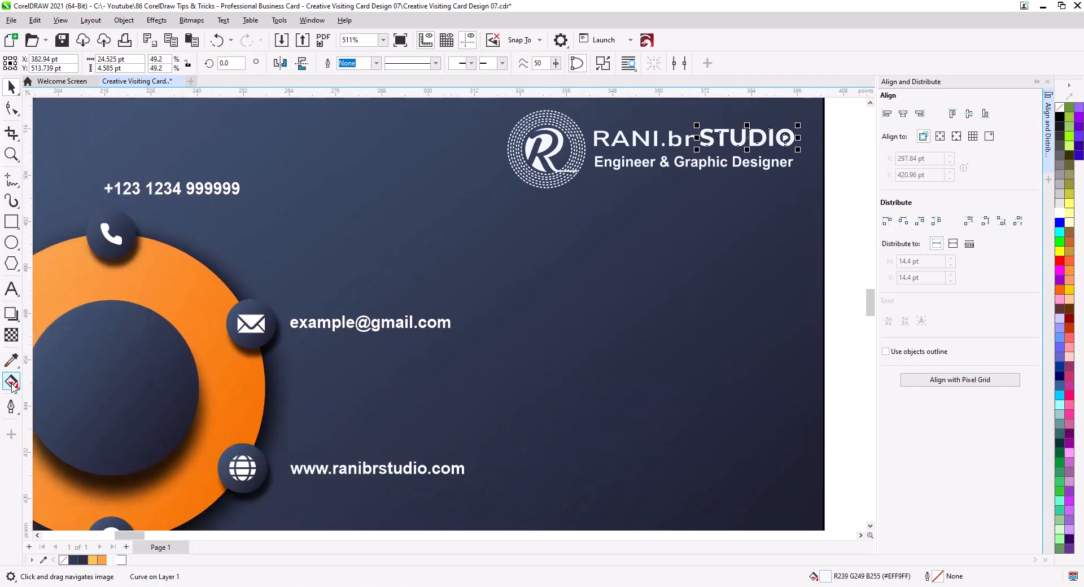
pyautogui.click(11, 360)
pyautogui.click(251, 432)
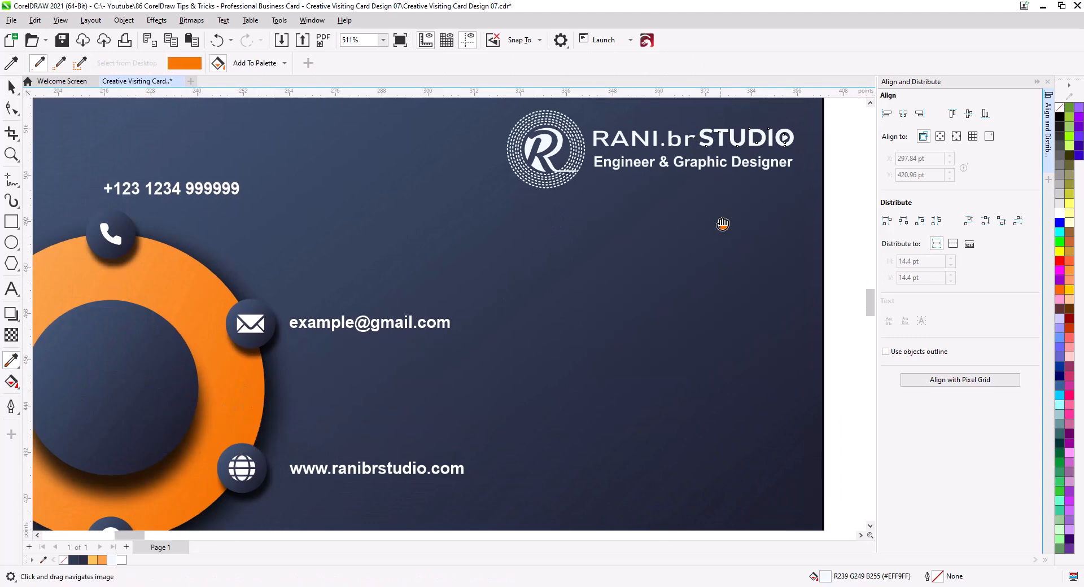
pyautogui.scroll(5, 502, 325)
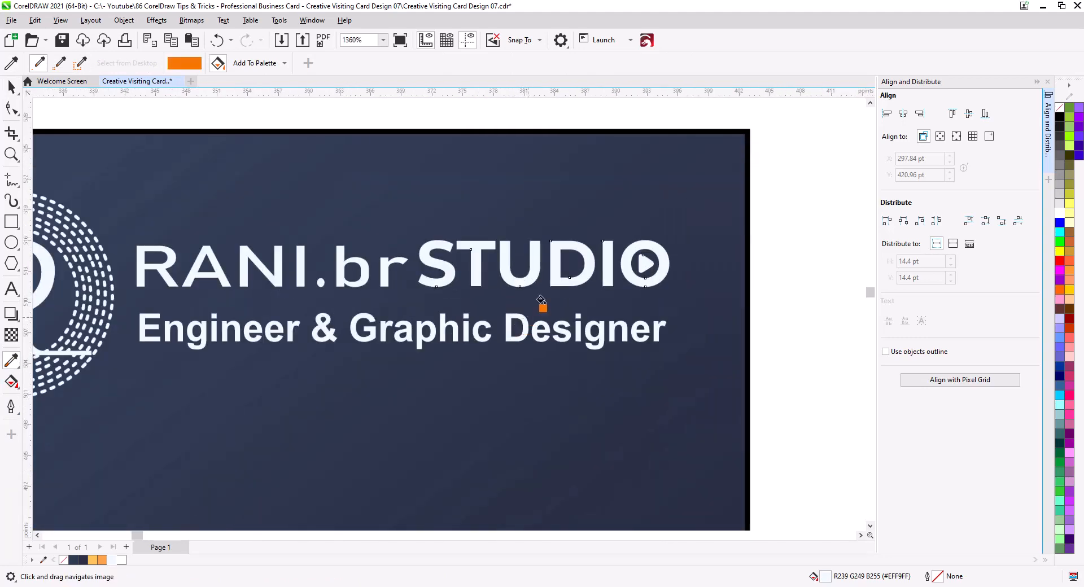
pyautogui.click(557, 275)
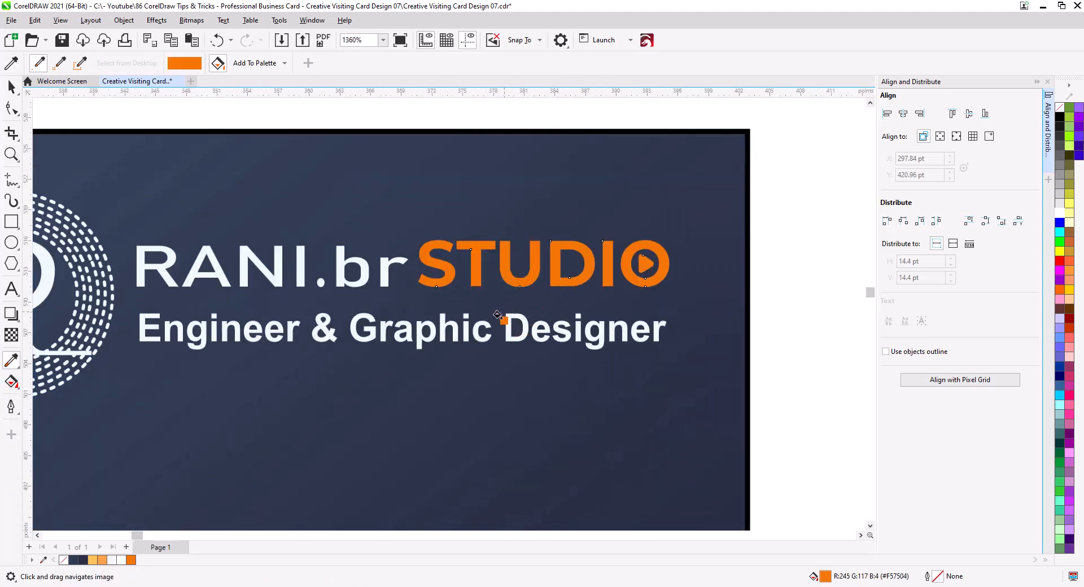
# Fill the Engineer & Graphic Designer tagline and the emblem's letter R with the sampled orange
pyautogui.scroll(-3, 373, 340)
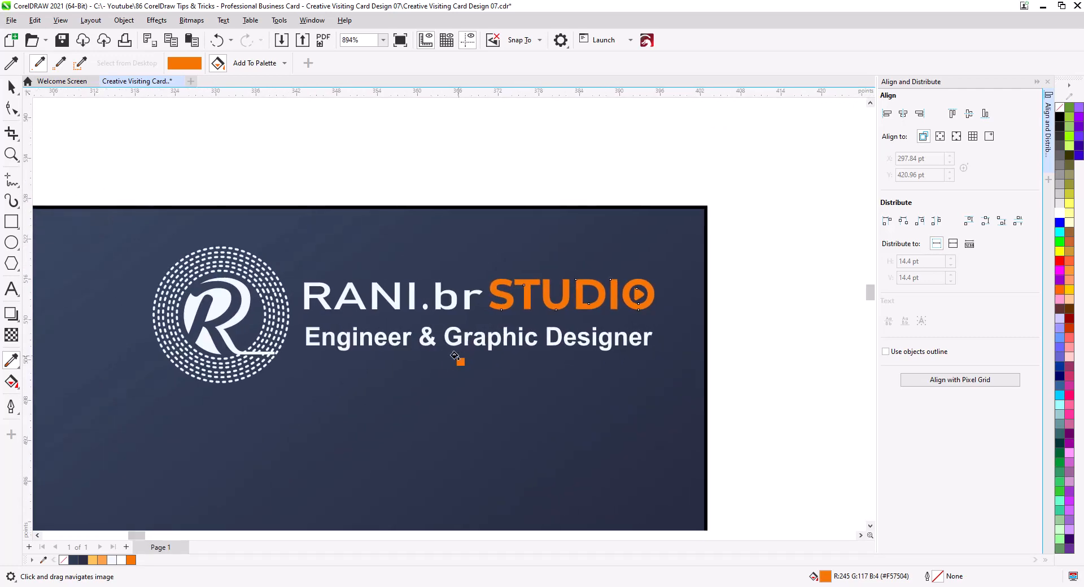
pyautogui.scroll(5, 446, 340)
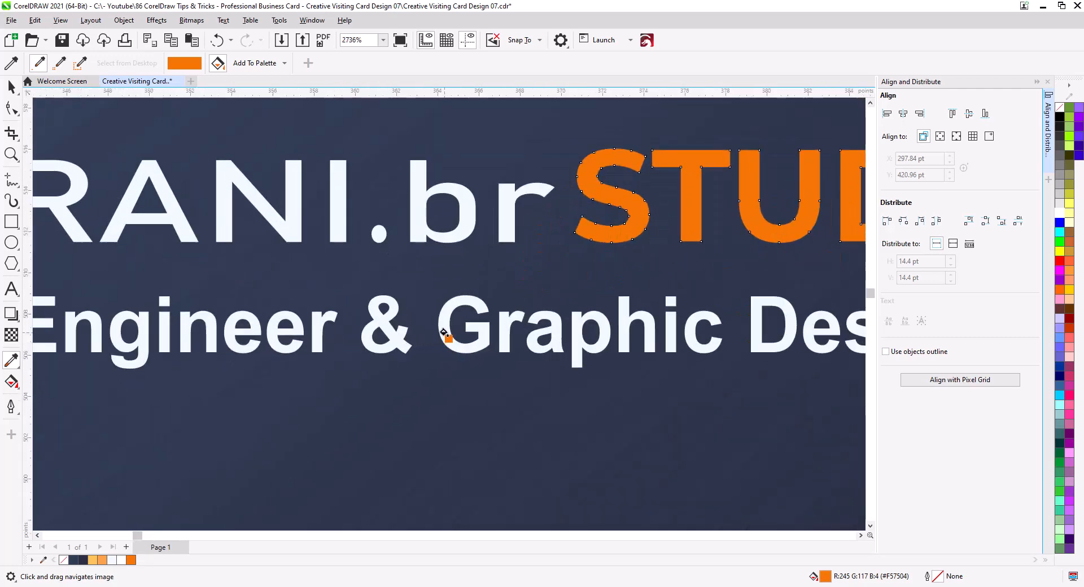
pyautogui.click(435, 346)
pyautogui.scroll(-6, 434, 346)
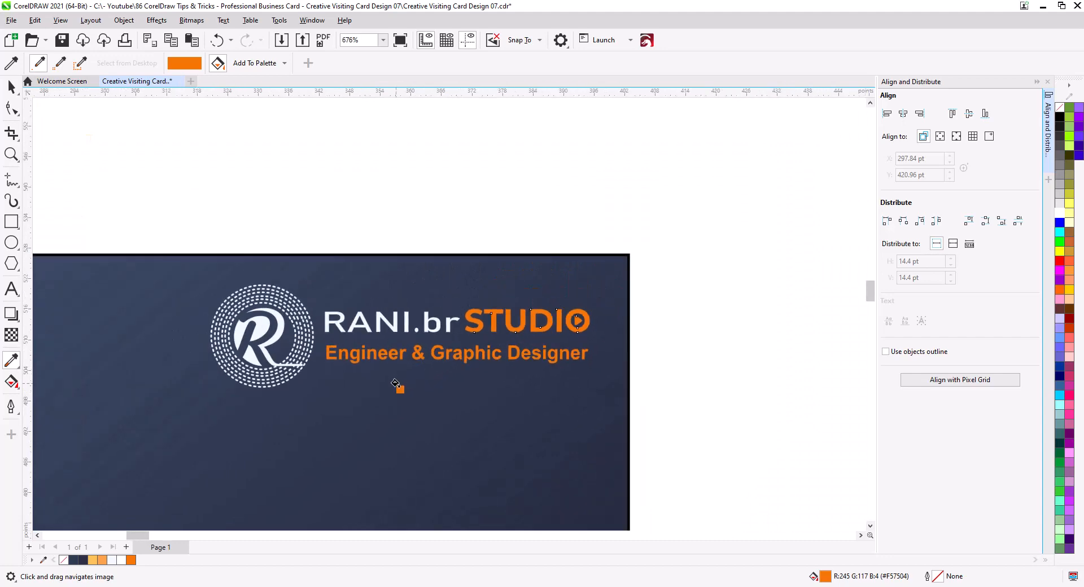
pyautogui.click(354, 299)
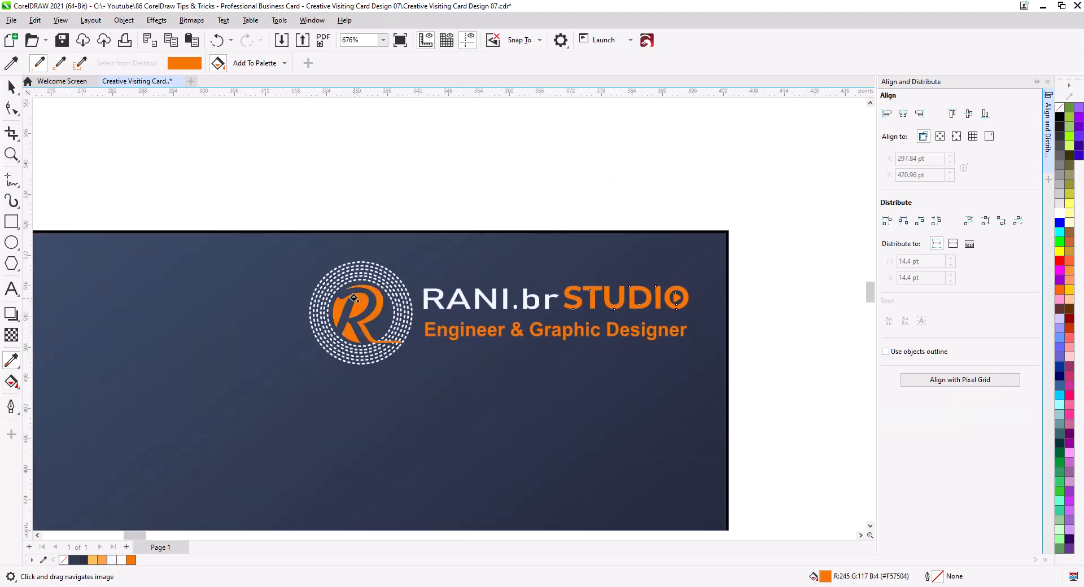
pyautogui.click(11, 86)
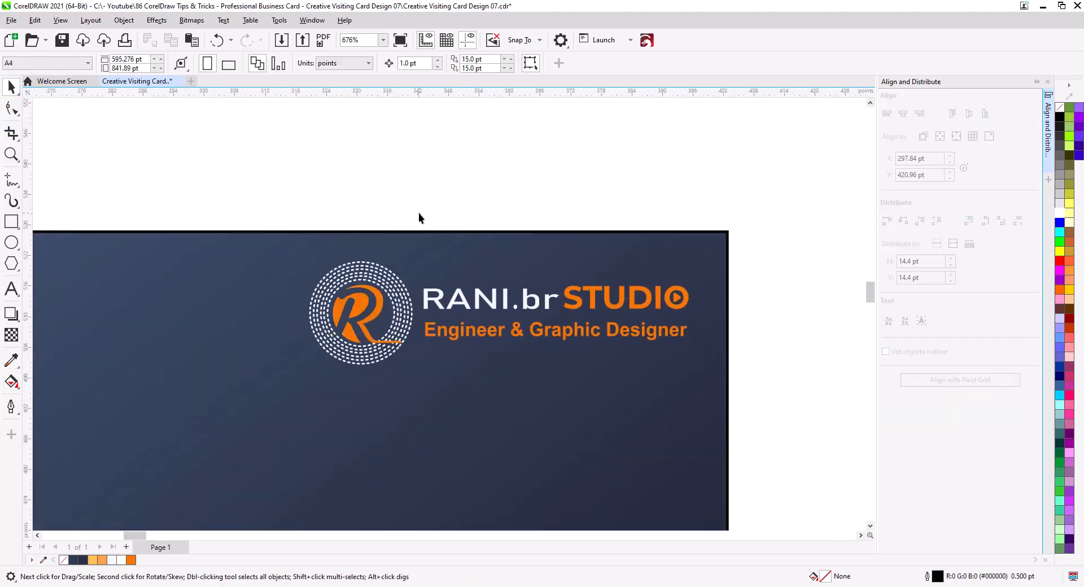
# Move the whole logo slightly left and down, away from the card's upper-right corner
pyautogui.scroll(-4, 486, 350)
pyautogui.moveTo(654, 297); pyautogui.dragTo(466, 212)
pyautogui.moveTo(507, 255); pyautogui.dragTo(499, 261)
pyautogui.click(669, 274)
pyautogui.scroll(-1, 538, 218)
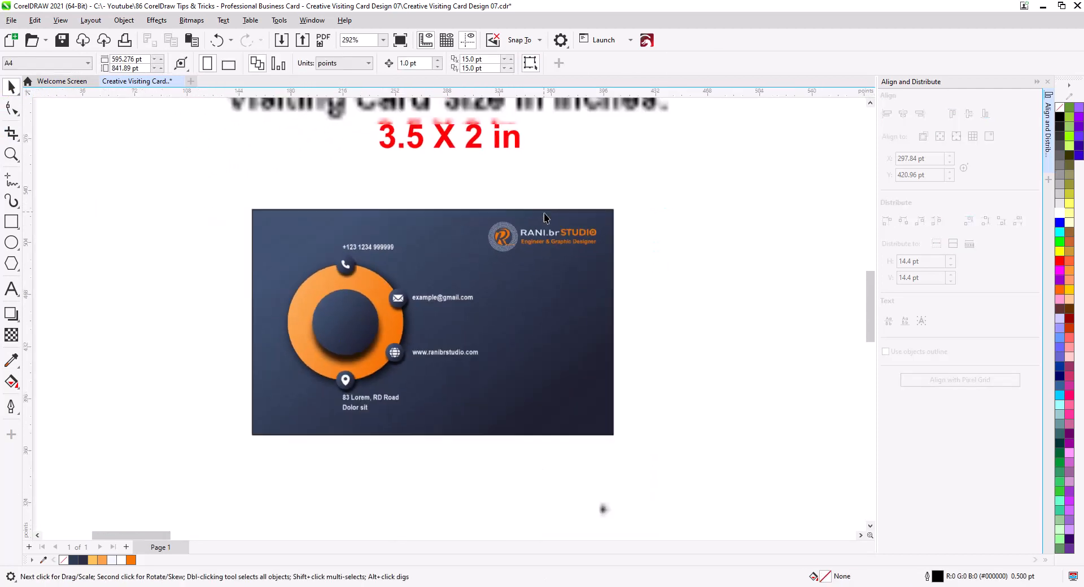
pyautogui.moveTo(532, 303); pyautogui.dragTo(583, 256)
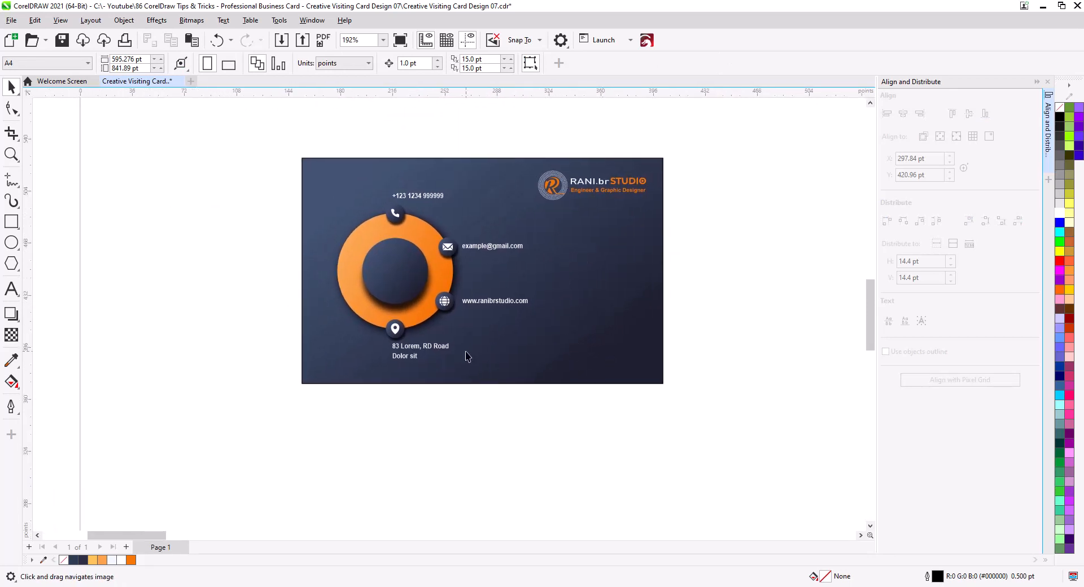
# Apply the logo's white fill to the four contact texts around the ring
pyautogui.click(439, 353)
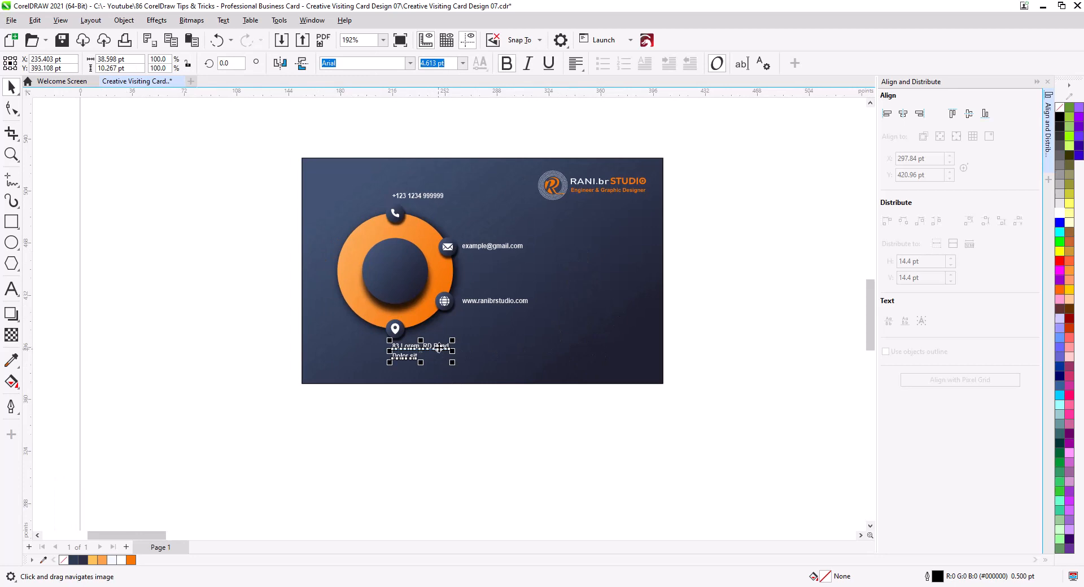
pyautogui.keyDown('shift'); pyautogui.click(486, 304); pyautogui.keyUp('shift')
pyautogui.keyDown('shift'); pyautogui.click(478, 249); pyautogui.keyUp('shift')
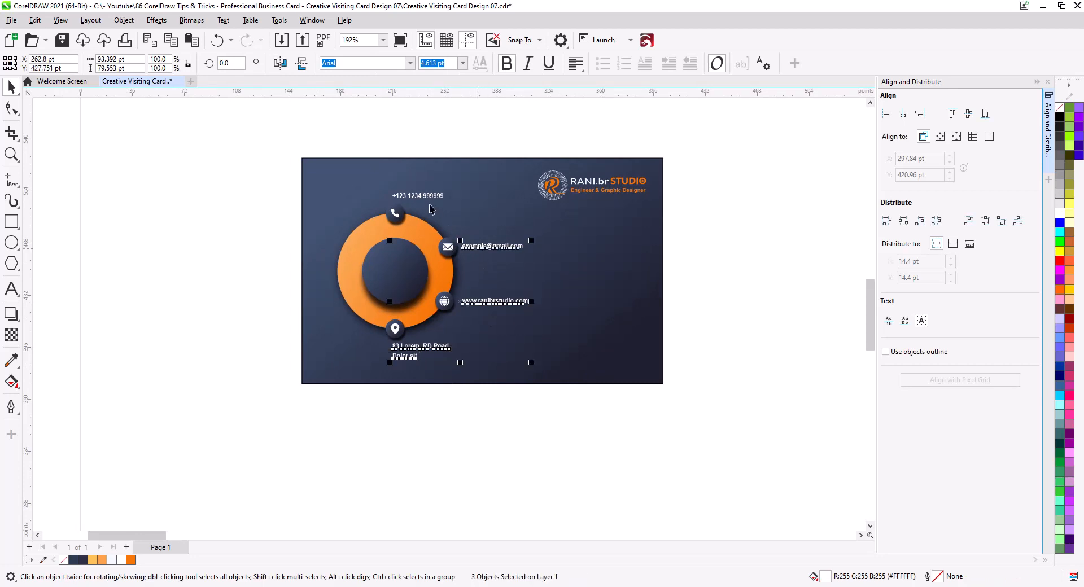
pyautogui.keyDown('shift'); pyautogui.click(429, 198); pyautogui.keyUp('shift')
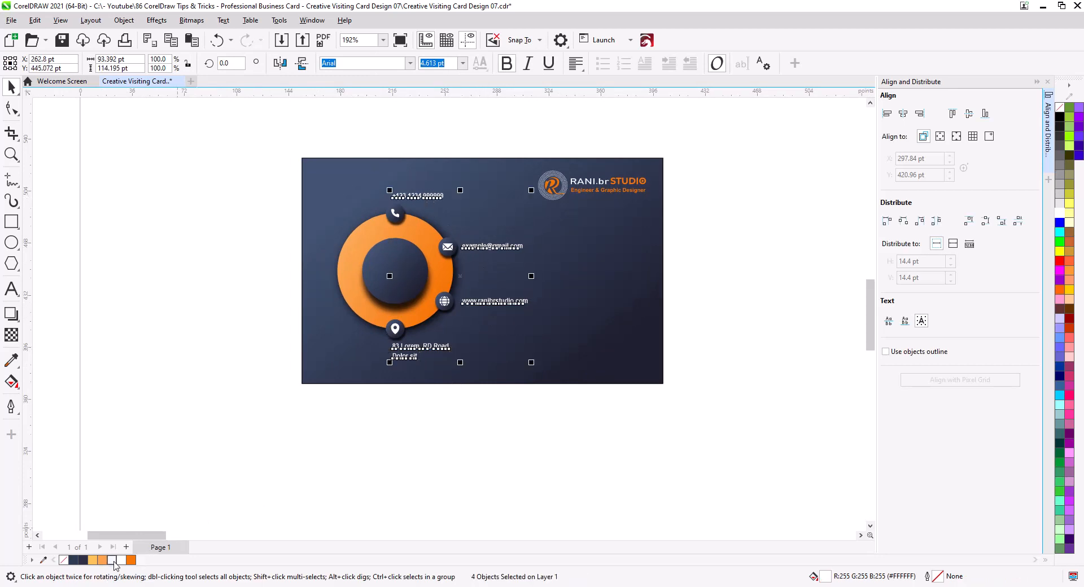
pyautogui.click(484, 442)
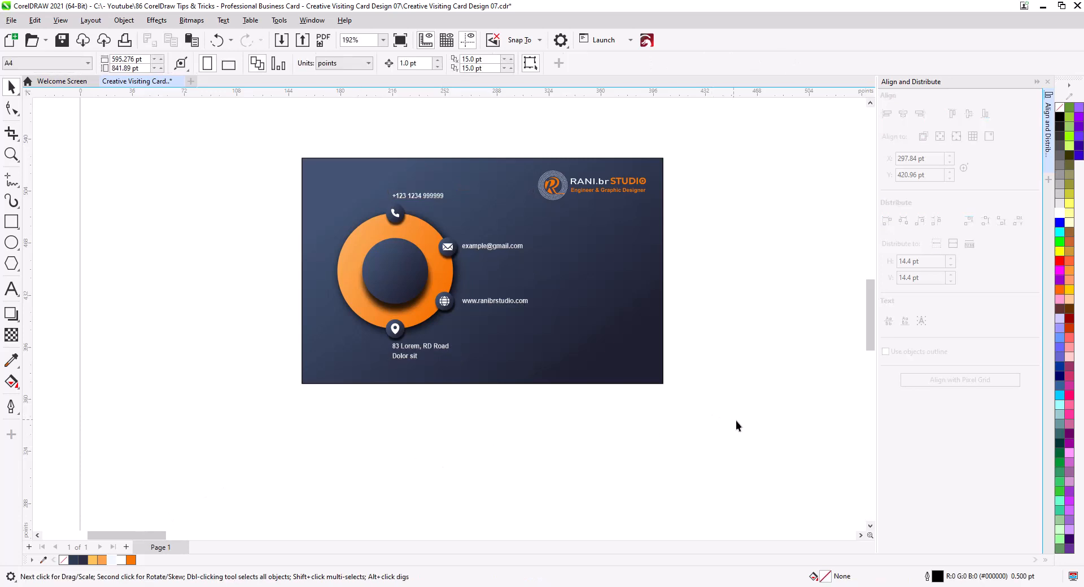
# Duplicate the complete card straight below the original, leaving a small gap between the two
pyautogui.moveTo(736, 425); pyautogui.dragTo(331, 416)
pyautogui.click(361, 445)
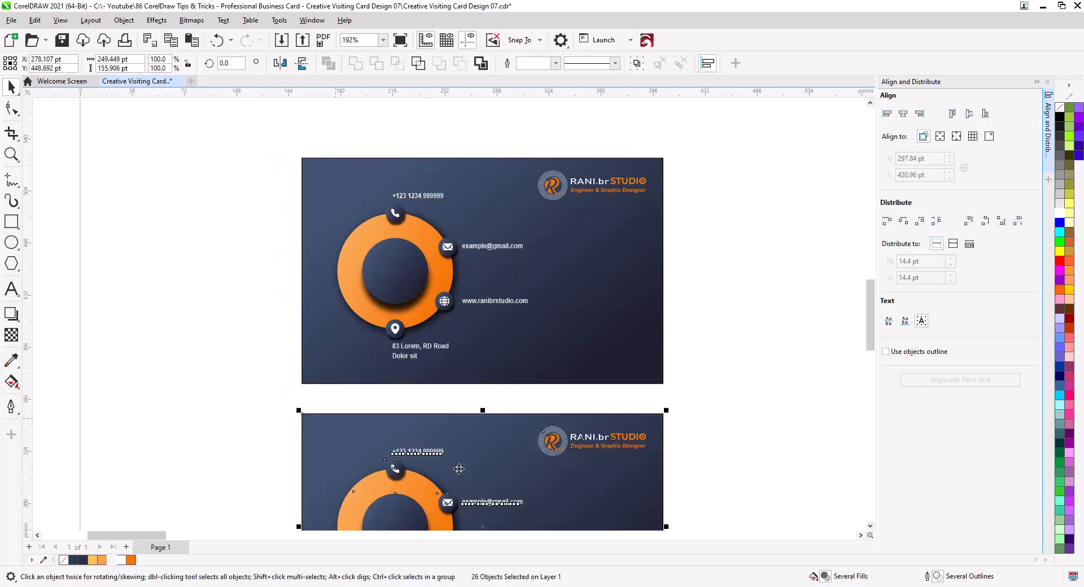
pyautogui.scroll(-1, 613, 489)
pyautogui.moveTo(613, 489); pyautogui.dragTo(623, 304)
pyautogui.press('Escape')
# Delete all contact texts and their icons from the lower card
pyautogui.moveTo(320, 248); pyautogui.dragTo(508, 304)
pyautogui.press('Delete')
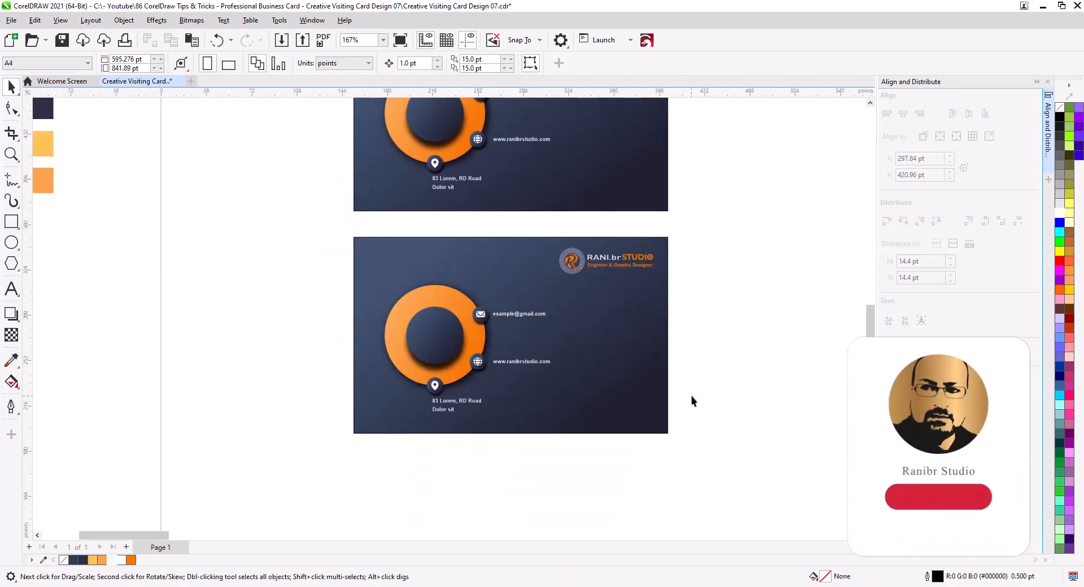
pyautogui.moveTo(693, 401); pyautogui.dragTo(471, 299)
pyautogui.press('Delete')
pyautogui.moveTo(526, 467); pyautogui.dragTo(419, 373)
pyautogui.press('Delete')
# Move the lower card's ring over its upper-left corner and place a copy over the lower-right corner at about X 383.4, Y 216 pt
pyautogui.moveTo(323, 266); pyautogui.dragTo(537, 430)
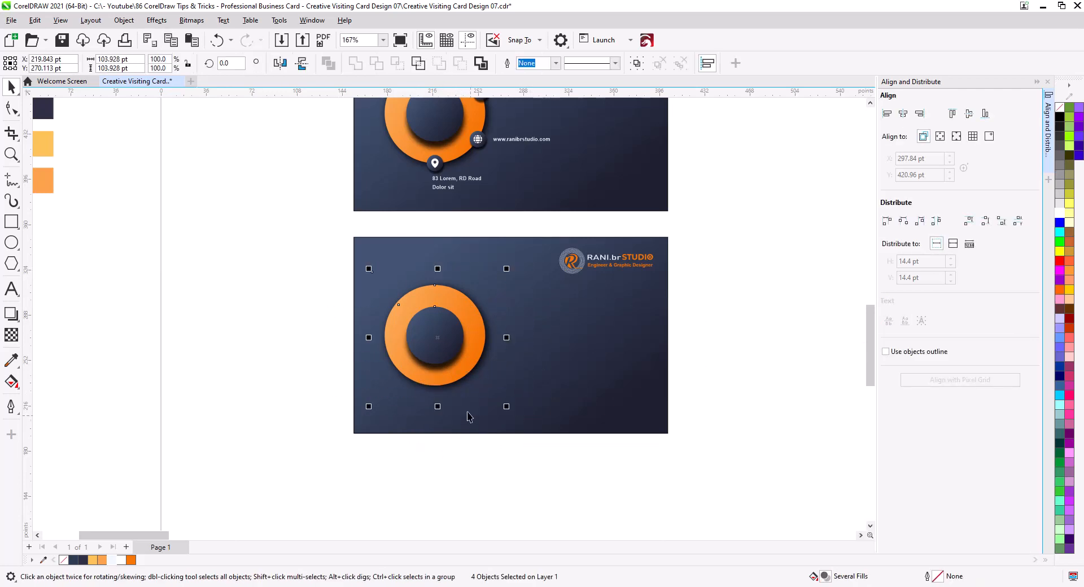
pyautogui.moveTo(470, 367); pyautogui.dragTo(421, 304)
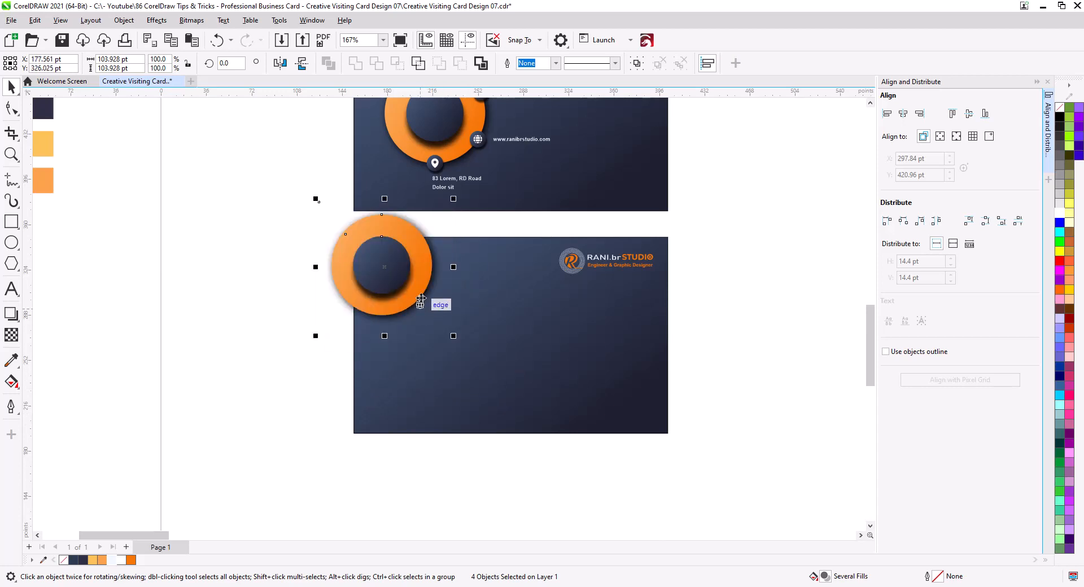
pyautogui.moveTo(404, 286); pyautogui.dragTo(663, 424)
pyautogui.click(685, 448)
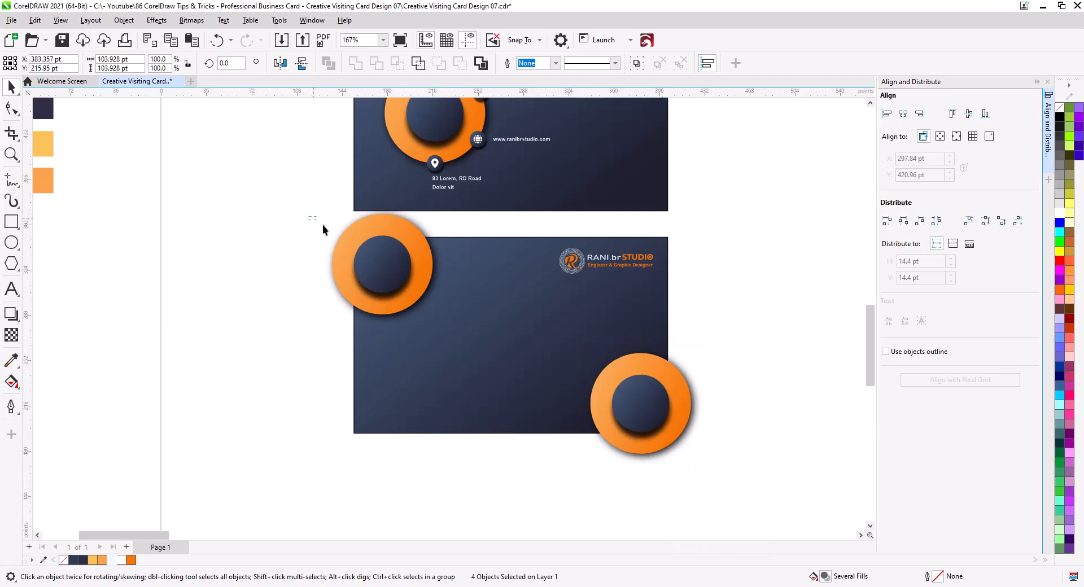
# PowerClip both shadowed rings inside the lower card's background rectangle
pyautogui.moveTo(430, 307); pyautogui.dragTo(256, 303)
pyautogui.click(380, 278)
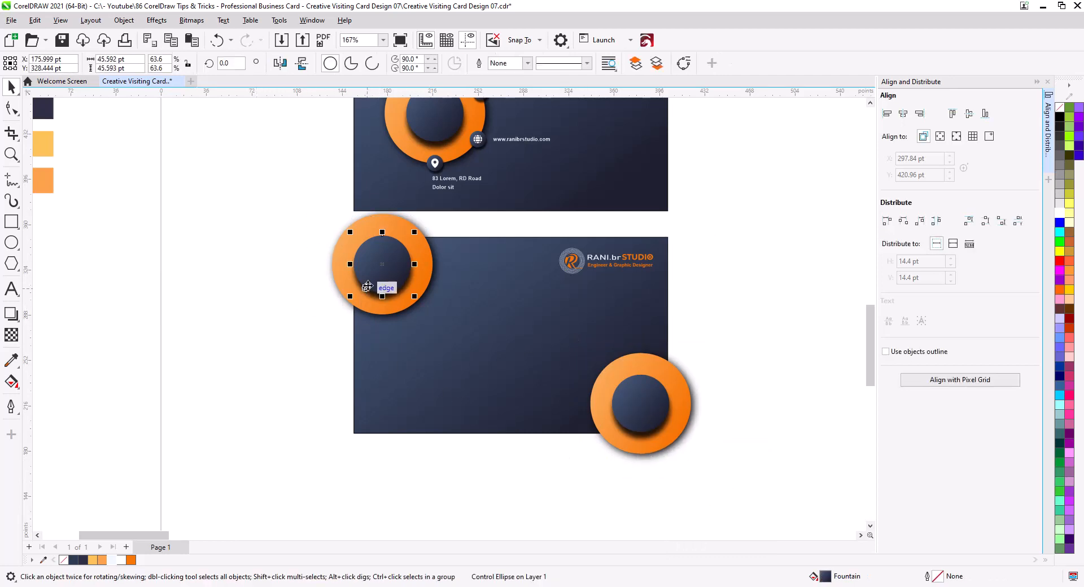
pyautogui.click(323, 223)
pyautogui.moveTo(765, 488); pyautogui.dragTo(559, 337)
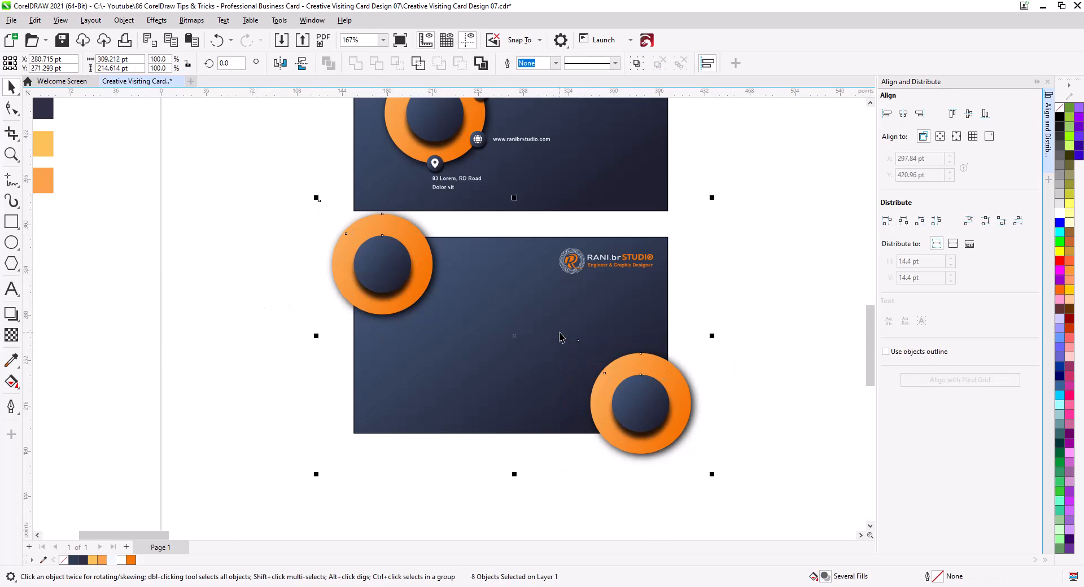
pyautogui.click(123, 20)
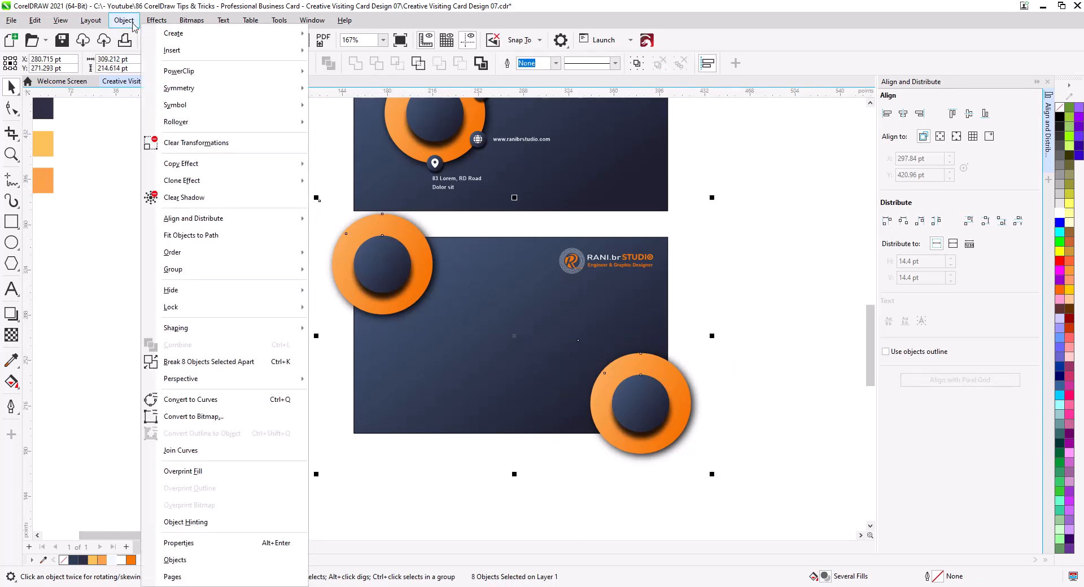
pyautogui.moveTo(189, 74)
pyautogui.click(350, 71)
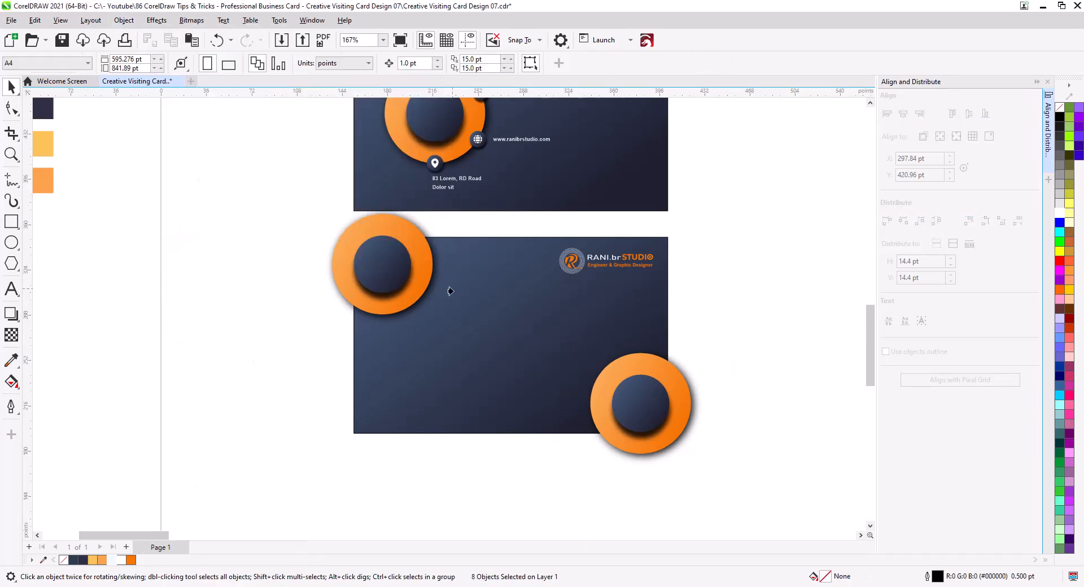
pyautogui.click(452, 332)
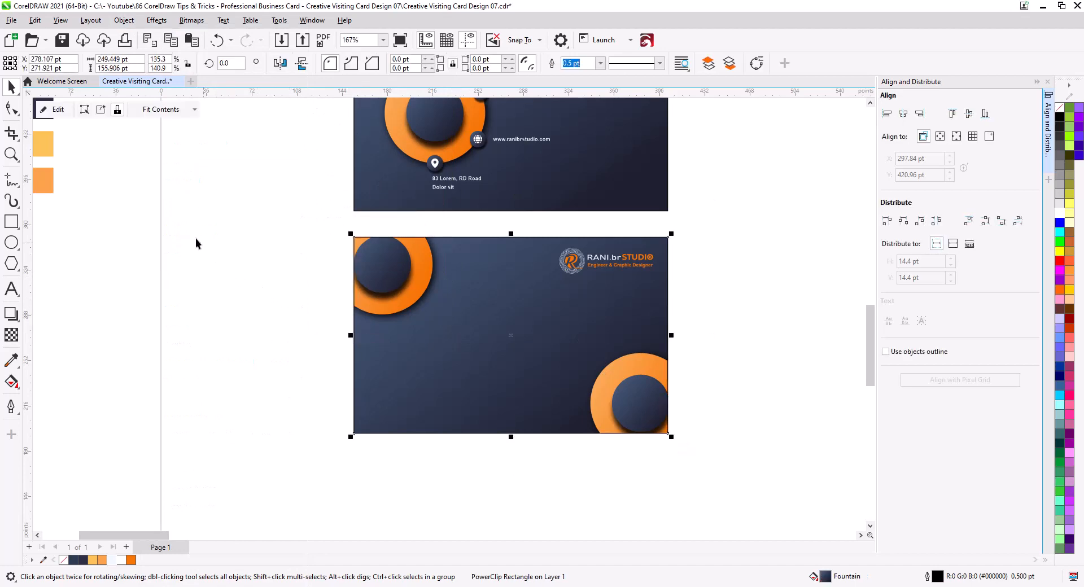
pyautogui.click(223, 295)
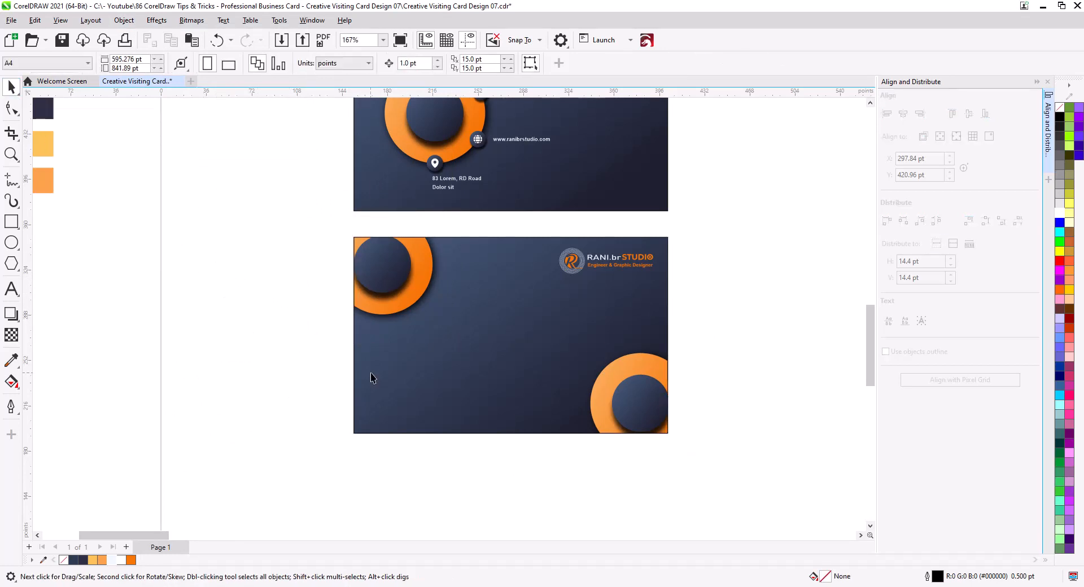
# Edit the lower card's PowerClip contents and move the upper-left ring further outward to about X 170.1, Y 335.1 pt
pyautogui.click(386, 307)
pyautogui.click(55, 109)
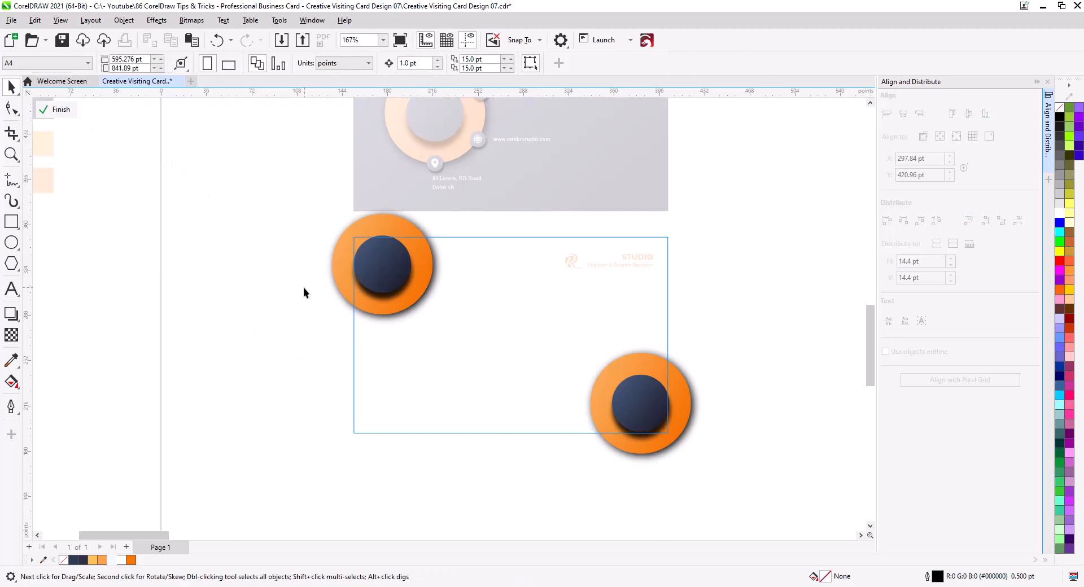
pyautogui.scroll(1, 421, 325)
pyautogui.moveTo(464, 313); pyautogui.dragTo(449, 404)
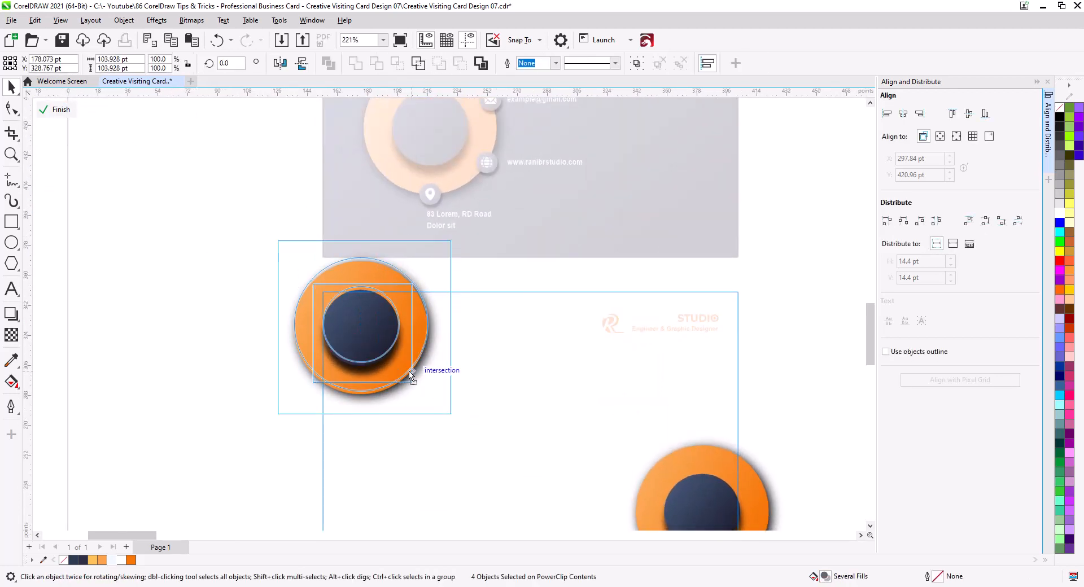
pyautogui.moveTo(405, 372); pyautogui.dragTo(400, 364)
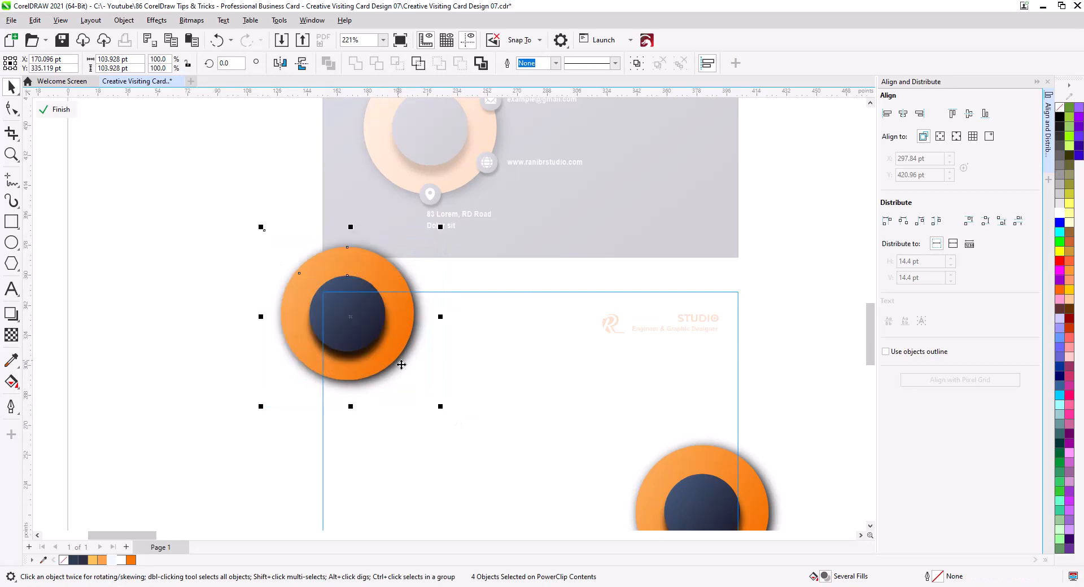
# Move the lower-right ring further outward to about X 390.1, Y 208.8 pt and finish editing the PowerClip
pyautogui.moveTo(519, 425); pyautogui.dragTo(371, 270)
pyautogui.moveTo(702, 479); pyautogui.dragTo(542, 325)
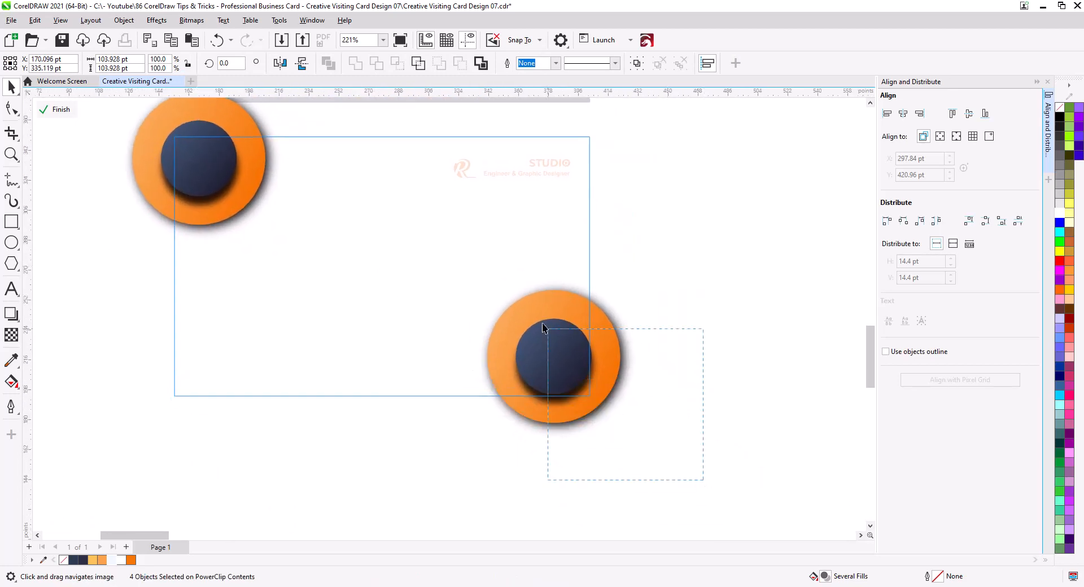
pyautogui.moveTo(551, 373); pyautogui.dragTo(562, 387)
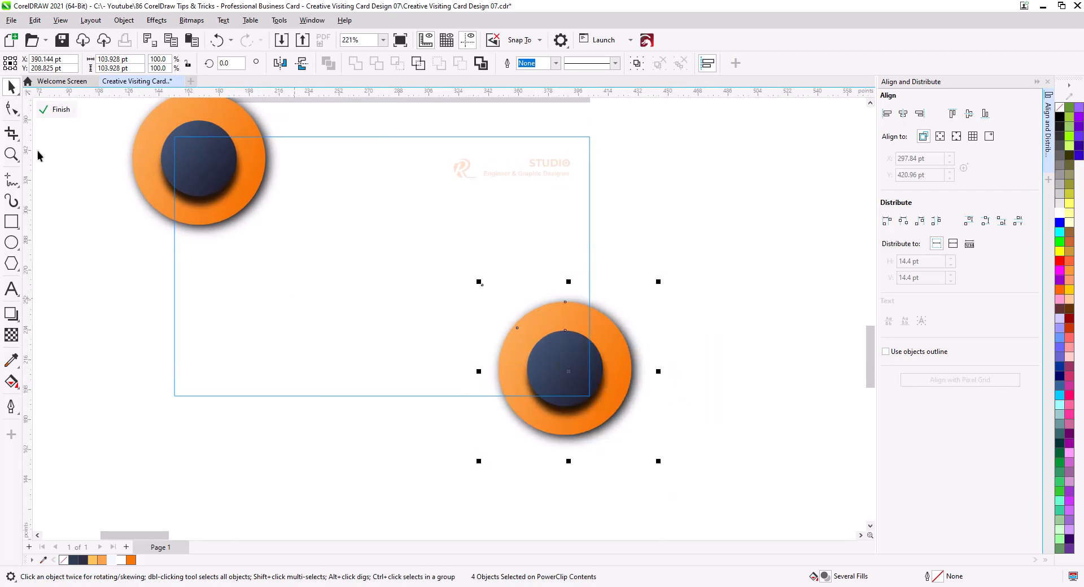
pyautogui.click(43, 110)
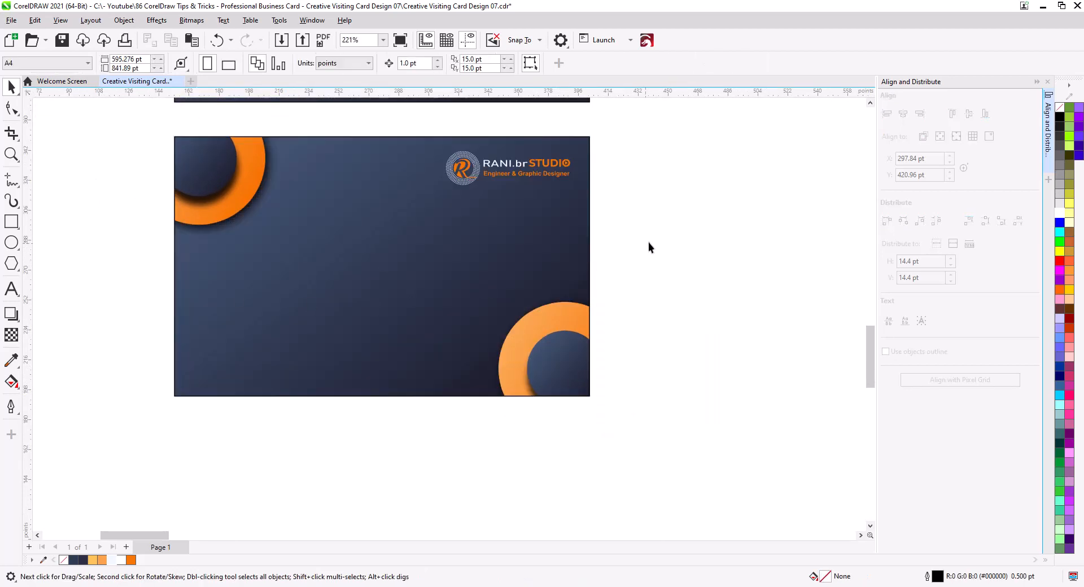
# Move the lower card's logo to about X 282.8, Y 272.4 pt, then group it and enlarge it to nearly twice its size
pyautogui.moveTo(632, 225); pyautogui.dragTo(416, 134)
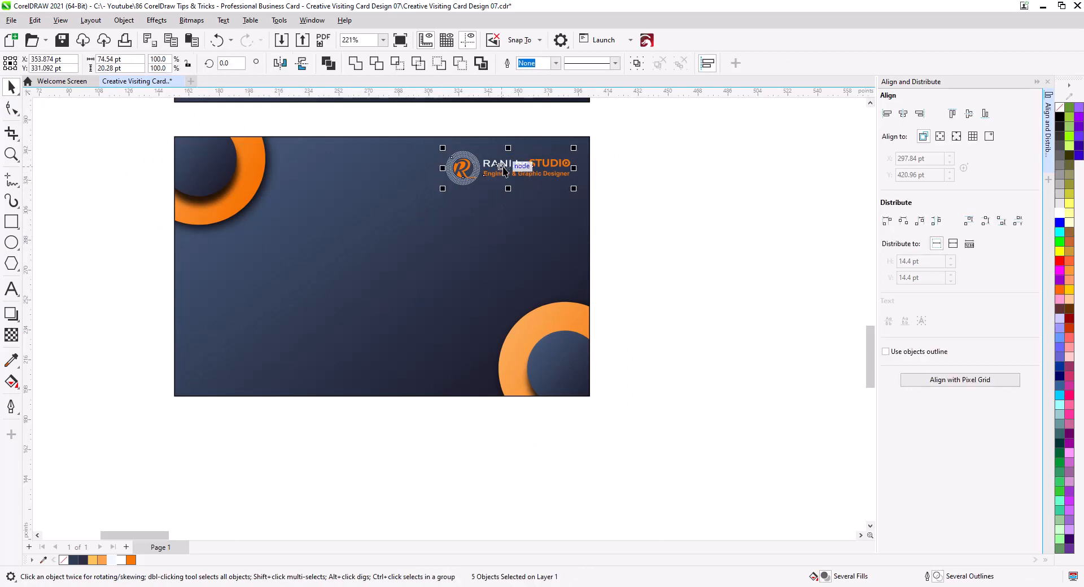
pyautogui.moveTo(499, 167); pyautogui.dragTo(382, 265)
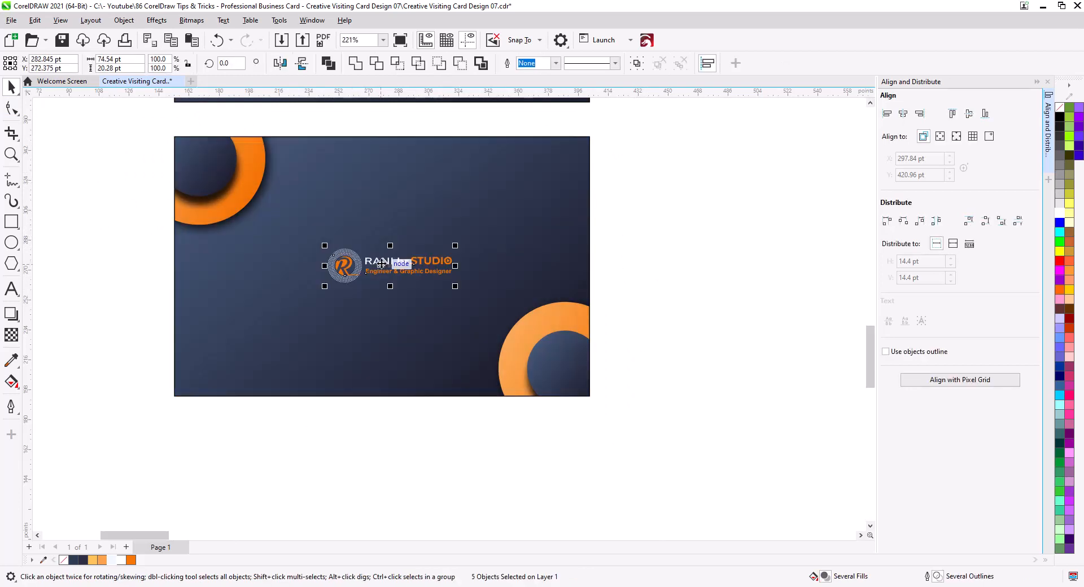
pyautogui.hotkey('ctrl', 'f')
pyautogui.moveTo(448, 287); pyautogui.dragTo(507, 321)
# Align the enlarged logo with the lower card's background, centring it horizontally and vertically
pyautogui.keyDown('shift'); pyautogui.click(564, 257); pyautogui.keyUp('shift')
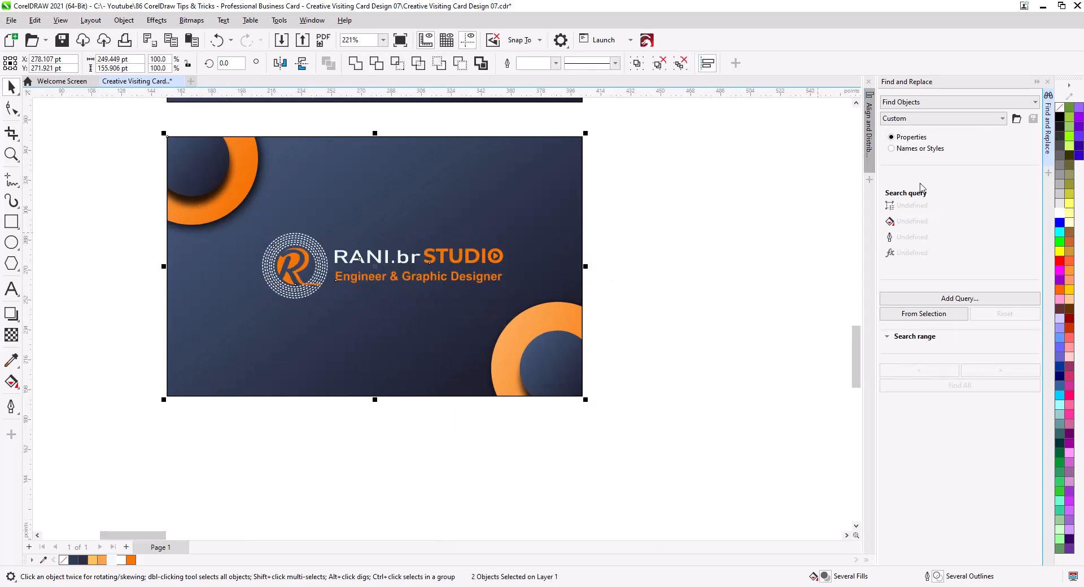
pyautogui.click(1048, 129)
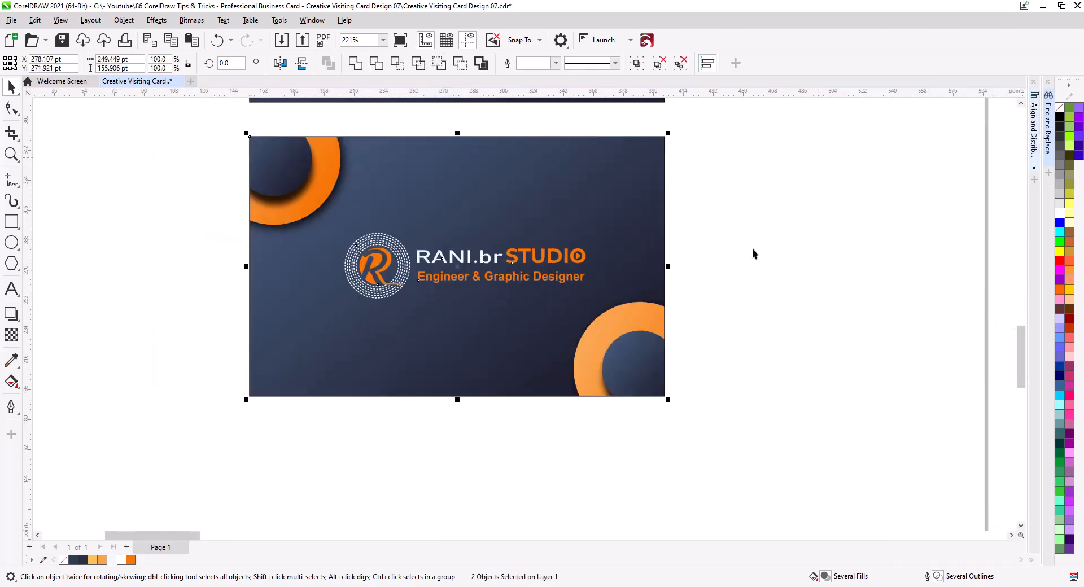
pyautogui.click(1034, 129)
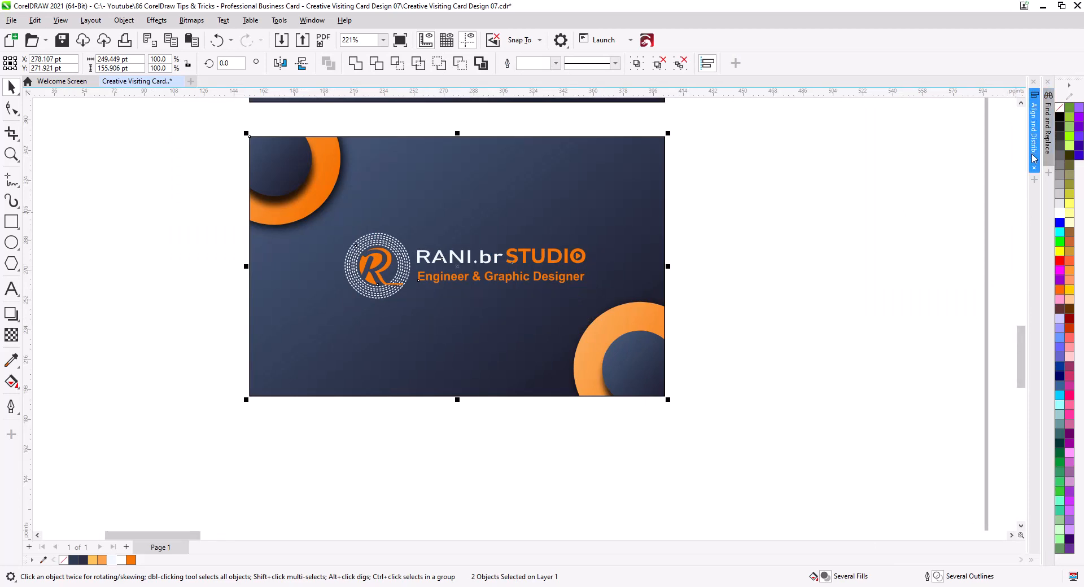
pyautogui.click(890, 114)
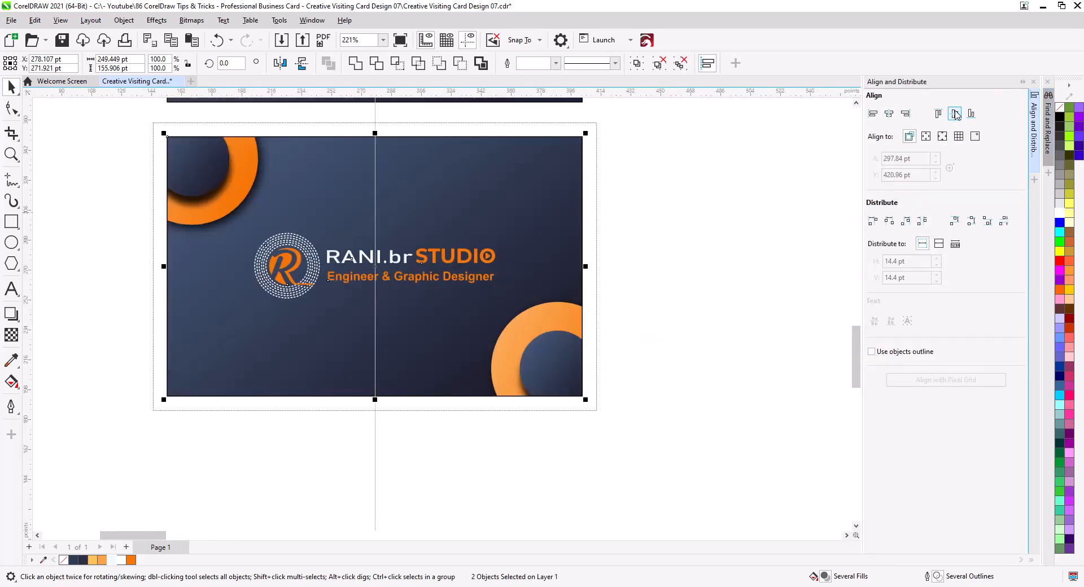
pyautogui.click(955, 114)
pyautogui.click(628, 334)
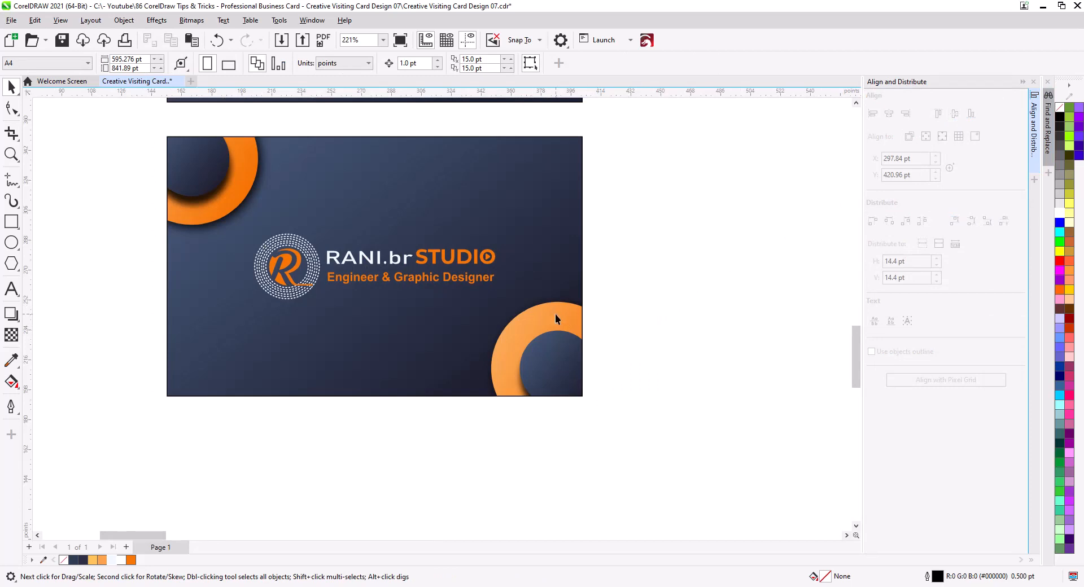
pyautogui.scroll(-2, 427, 289)
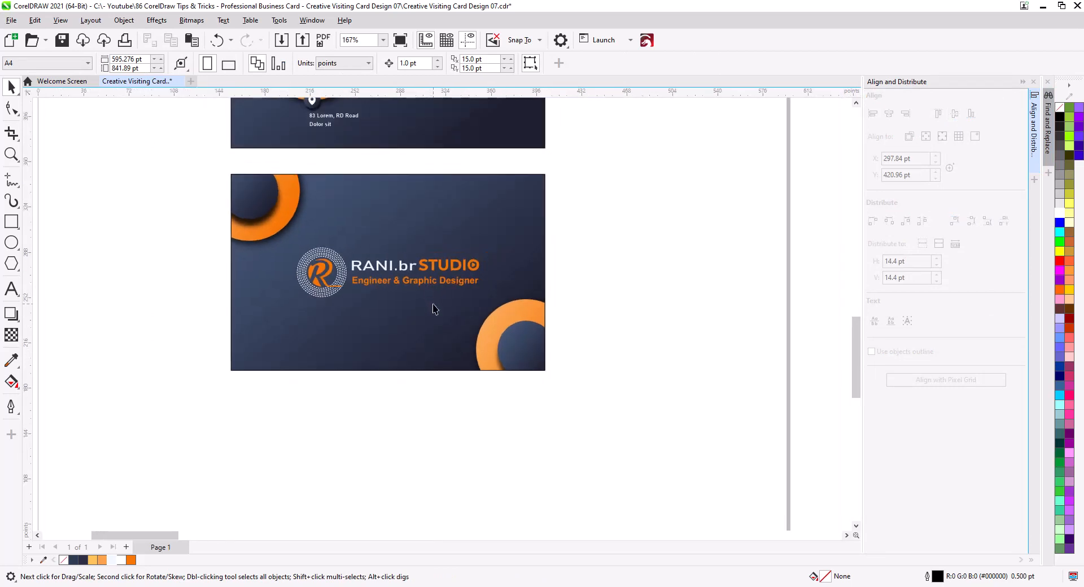
pyautogui.moveTo(435, 307); pyautogui.dragTo(495, 422)
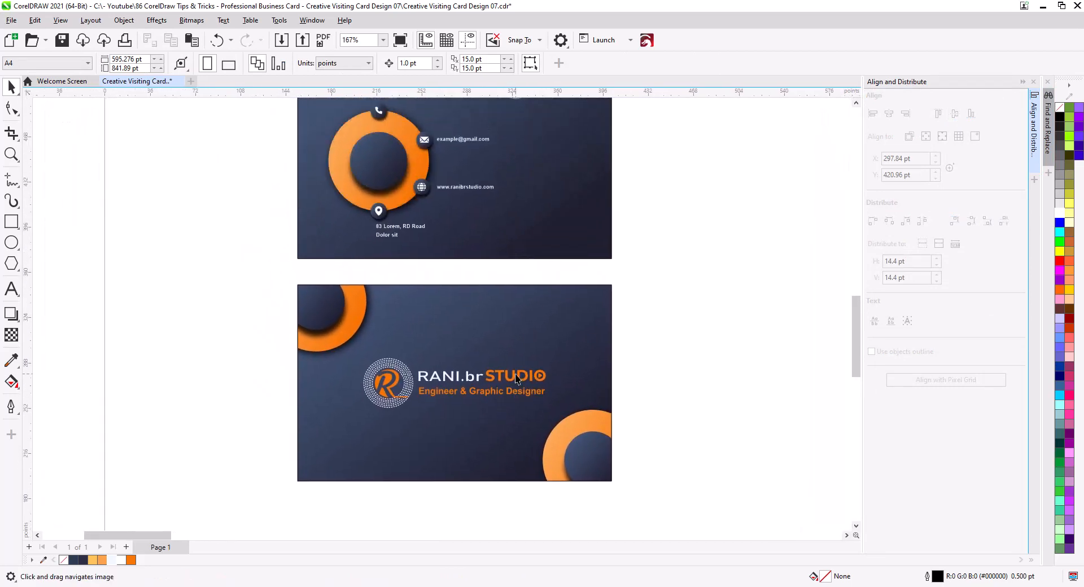
pyautogui.moveTo(516, 379); pyautogui.dragTo(519, 414)
pyautogui.scroll(-1, 524, 383)
pyautogui.moveTo(536, 373); pyautogui.dragTo(532, 377)
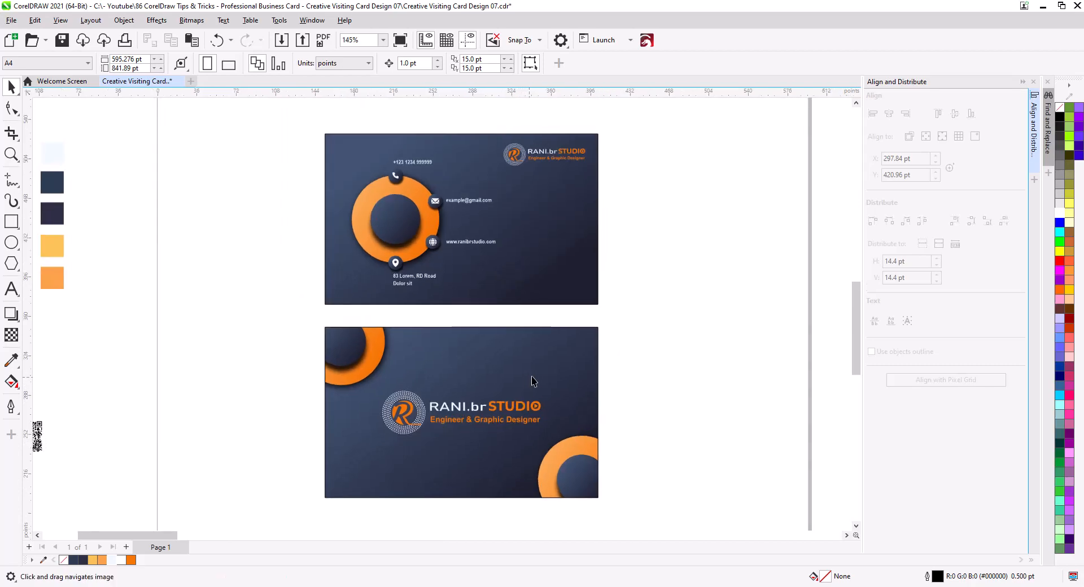